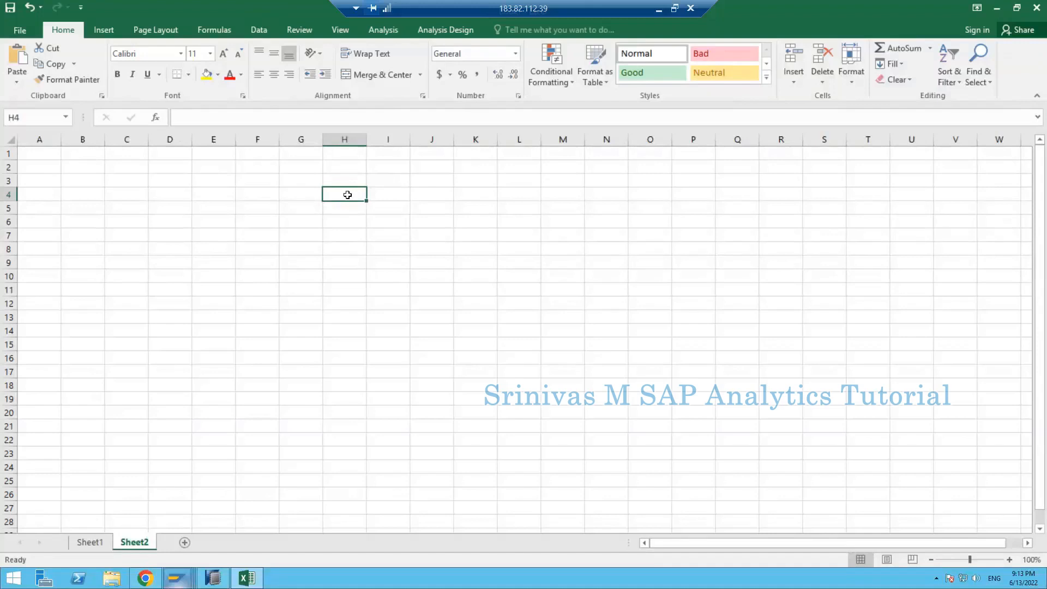
Enter RSA7 in cell H4 and ODQMON in cell L4 of Sheet2
{"action": "type", "text": "RSA"}
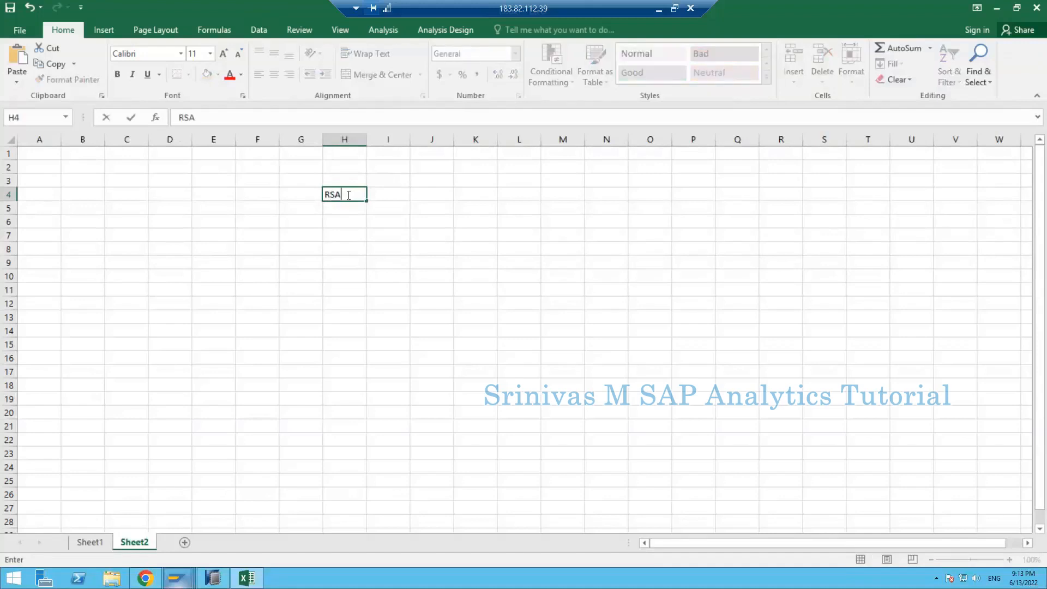
{"action": "type", "text": "&"}
{"action": "key", "text": "BackSpace"}
{"action": "type", "text": "7"}
{"action": "key", "text": "Tab"}
{"action": "key", "text": "Tab"}
{"action": "key", "text": "Tab"}
{"action": "key", "text": "Tab"}
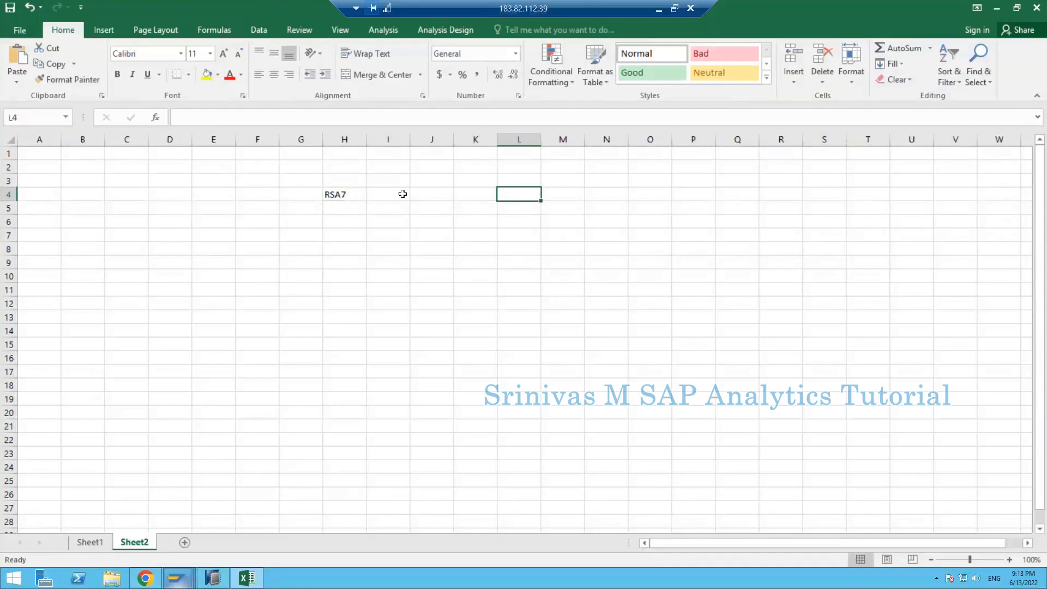
{"action": "type", "text": "ODQMON"}
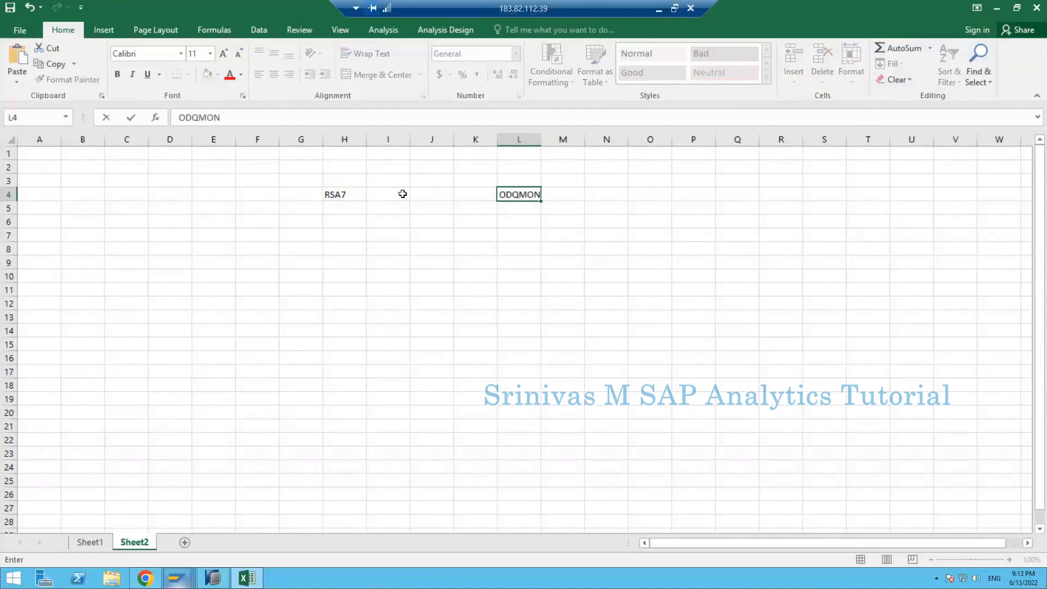
{"action": "key", "text": "Return"}
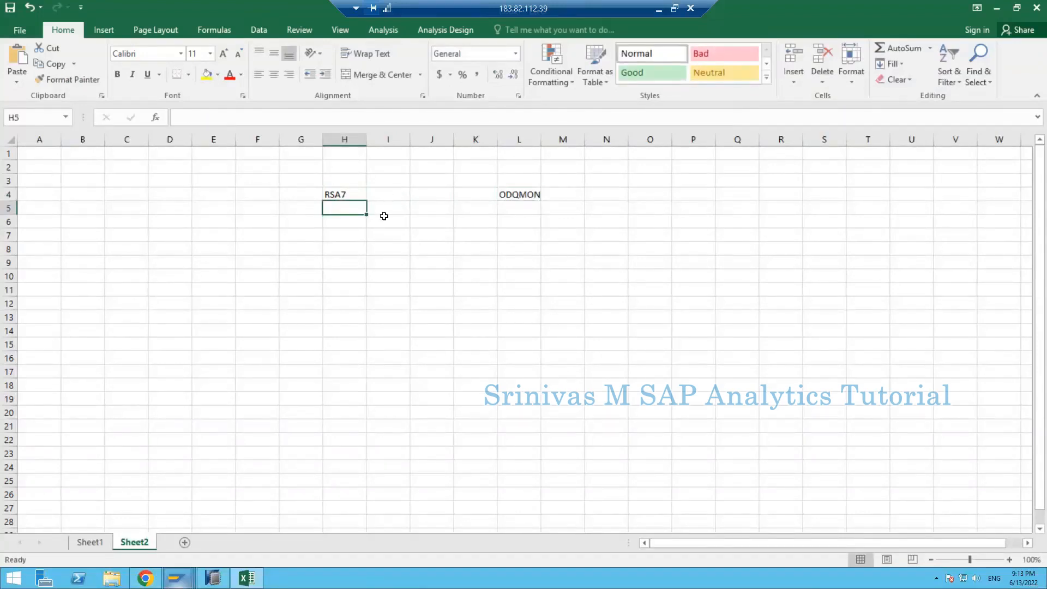
Widen column L slightly beyond the width of its ODQMON entry
{"action": "double_click", "coordinate": [541, 136]}
{"action": "left_click", "coordinate": [337, 187]}
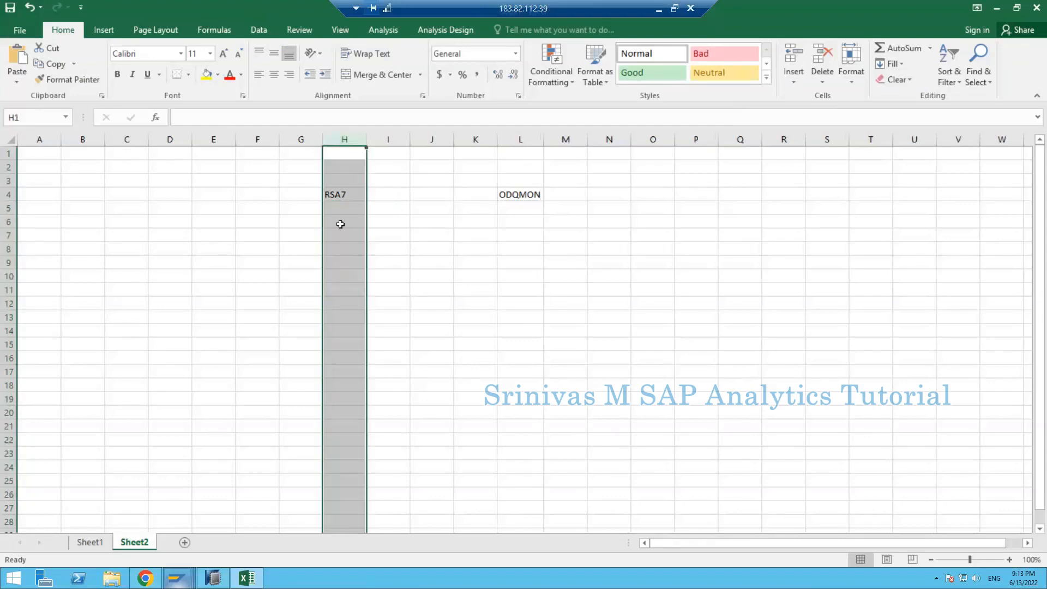
{"action": "left_click", "coordinate": [338, 280]}
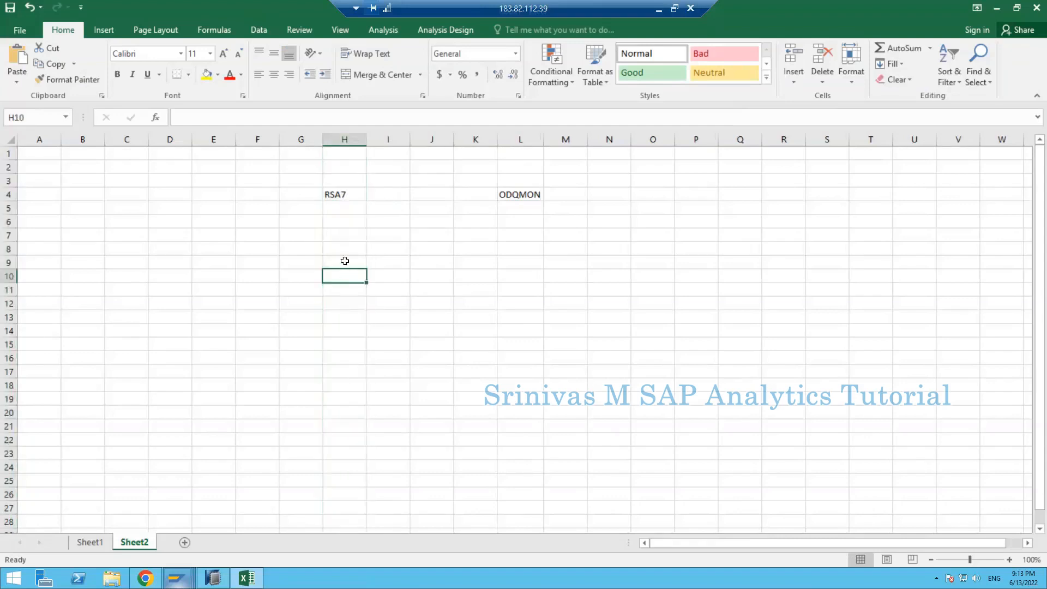
{"action": "left_click_drag", "start_coordinate": [339, 275], "coordinate": [344, 306]}
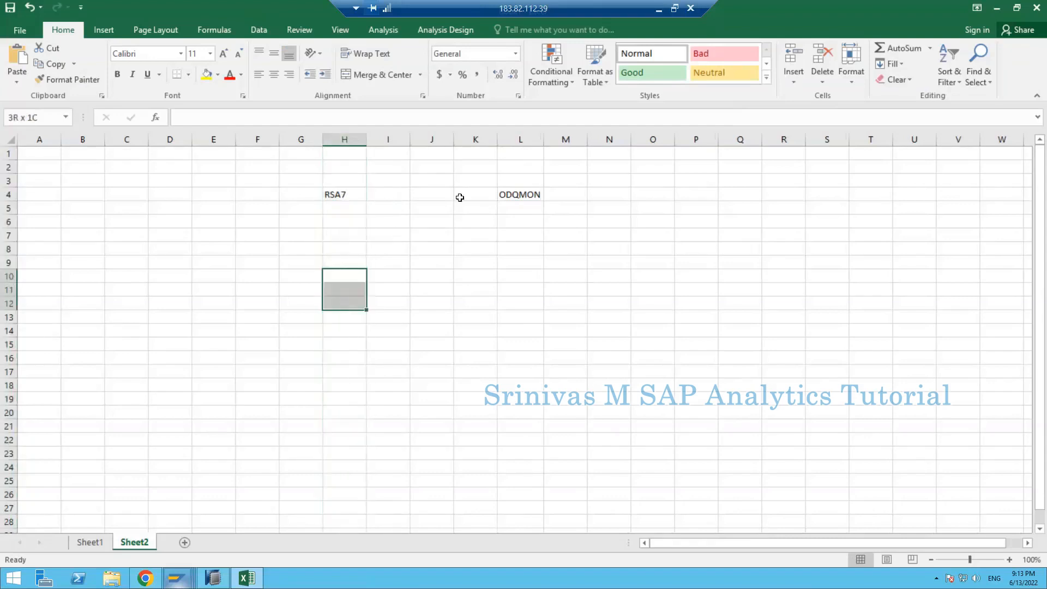
{"action": "left_click_drag", "start_coordinate": [542, 141], "coordinate": [550, 141]}
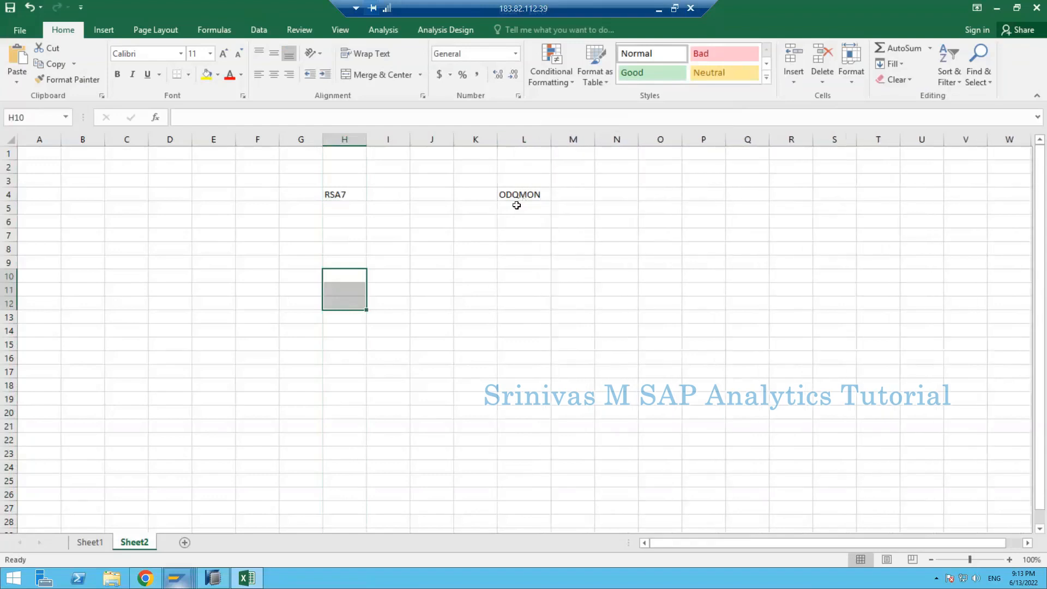
Enter ODP in cell L10, below the ODQMON entry
{"action": "left_click", "coordinate": [522, 273]}
{"action": "type", "text": "OP"}
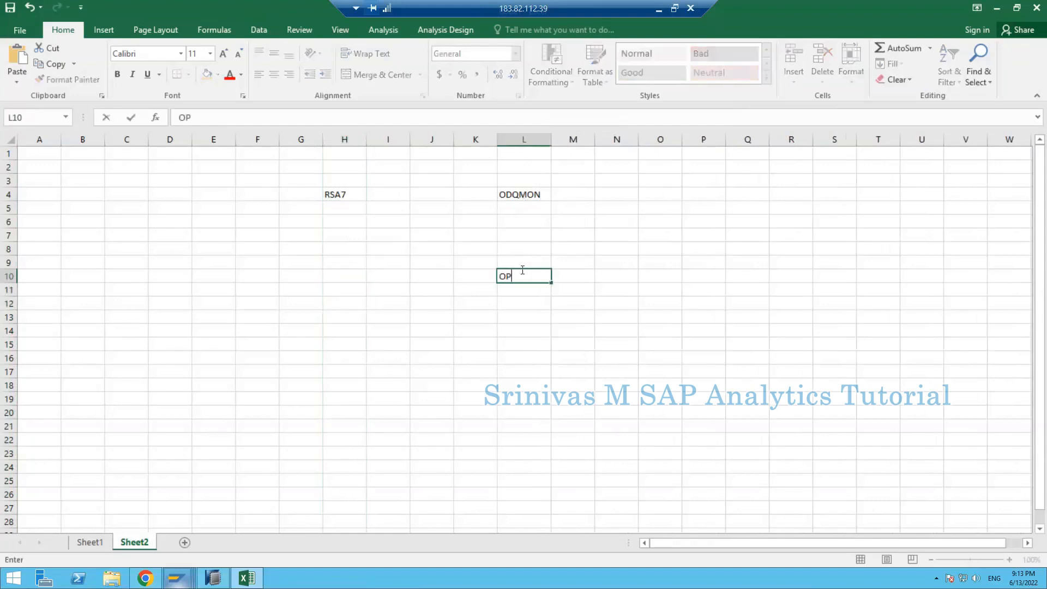
{"action": "key", "text": "BackSpace"}
{"action": "type", "text": "DP"}
{"action": "key", "text": "Return"}
Enter DTP in cell H10, in the RSA7 column
{"action": "key", "text": "Left"}
{"action": "key", "text": "Left"}
{"action": "key", "text": "Left"}
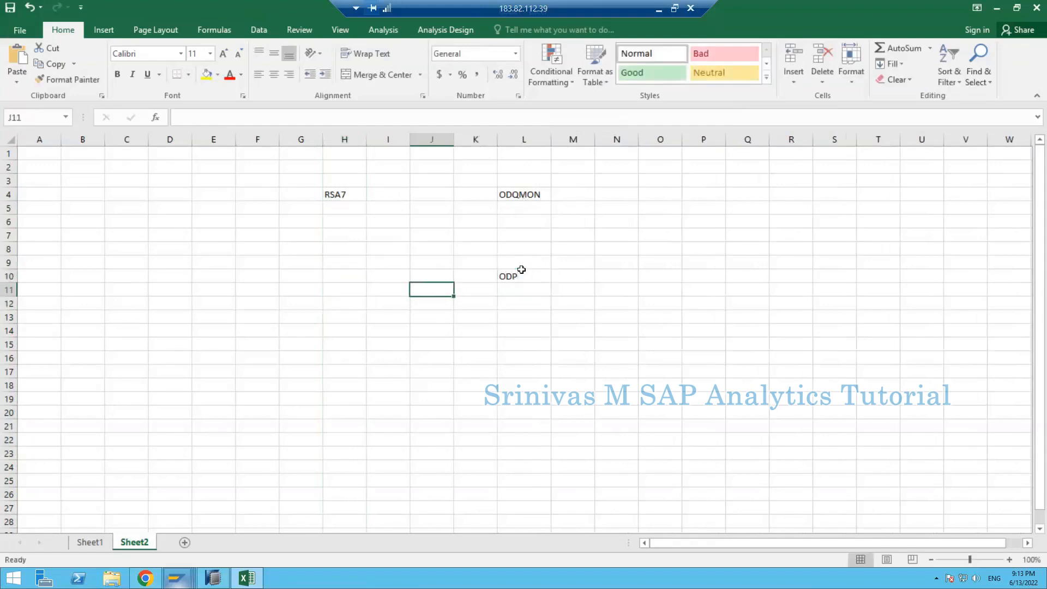
{"action": "key", "text": "Left"}
{"action": "key", "text": "Left"}
{"action": "key", "text": "Up"}
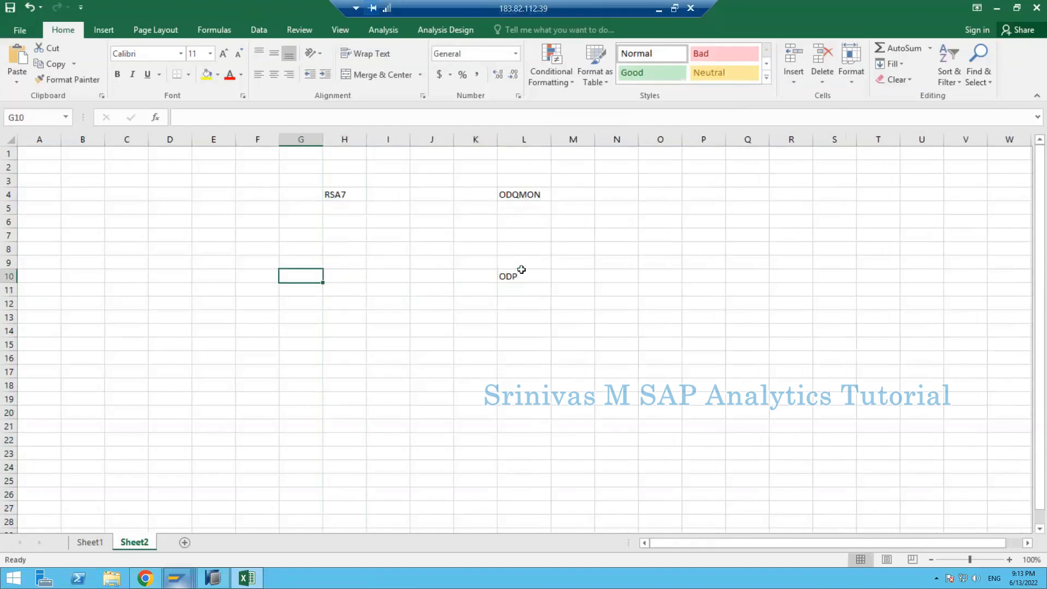
{"action": "key", "text": "Right"}
{"action": "type", "text": "DT"}
{"action": "key", "text": "Return"}
Enter InfoPackage in cell H9 and autofit column H, with the comparison block G2:M13 selected
{"action": "key", "text": "Up"}
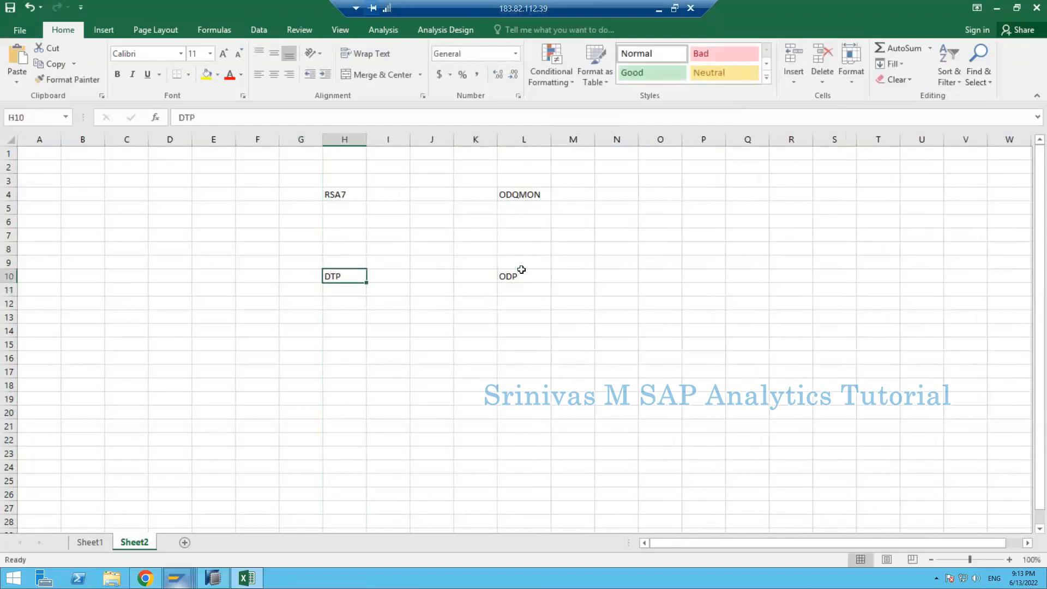
{"action": "key", "text": "Up"}
{"action": "type", "text": "InfoPackag"}
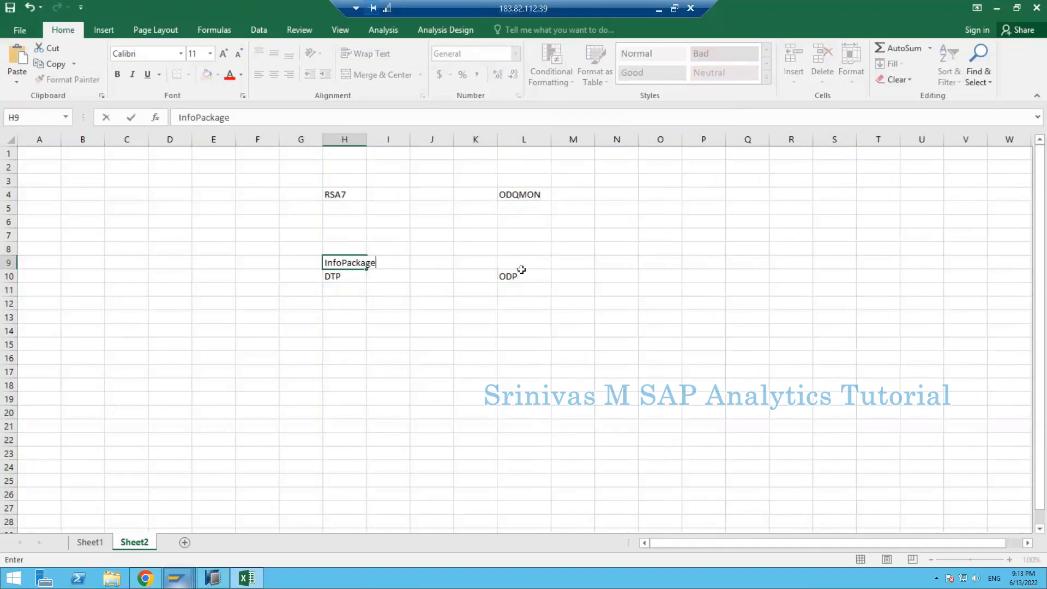
{"action": "key", "text": "Return"}
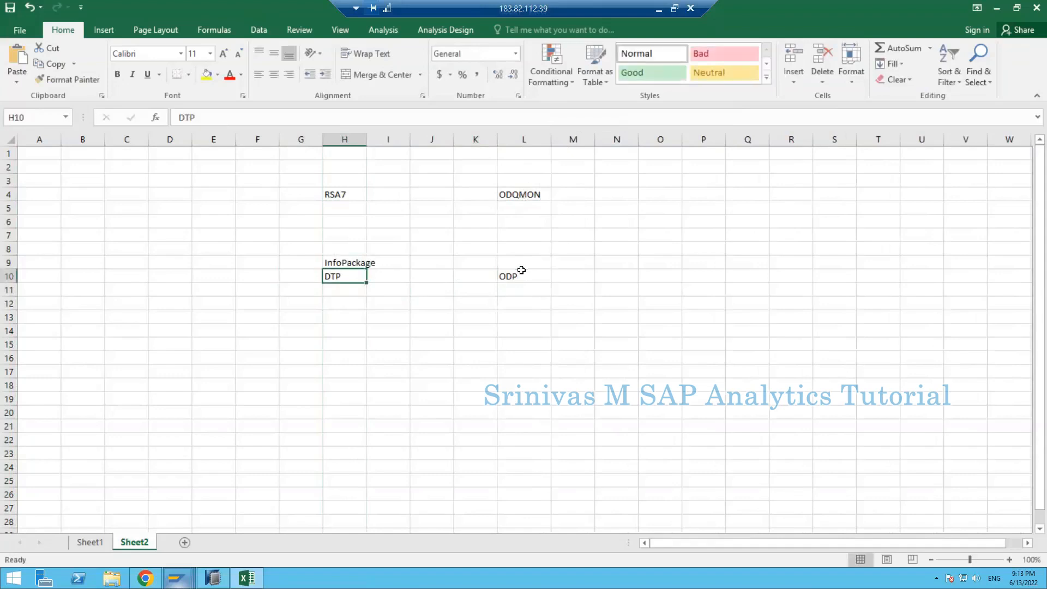
{"action": "double_click", "coordinate": [367, 140]}
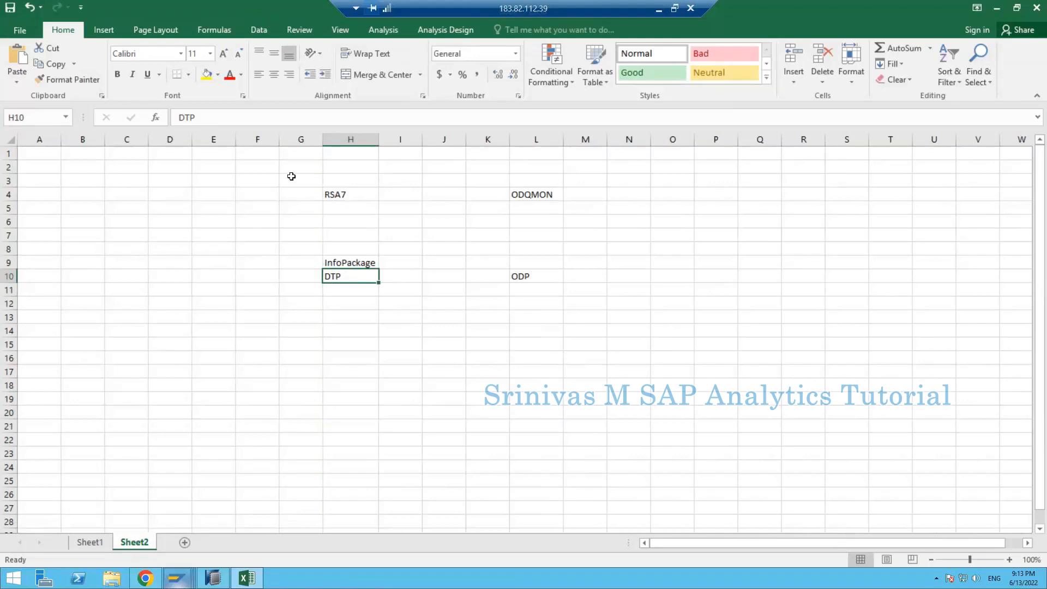
{"action": "left_click_drag", "start_coordinate": [291, 170], "coordinate": [570, 321]}
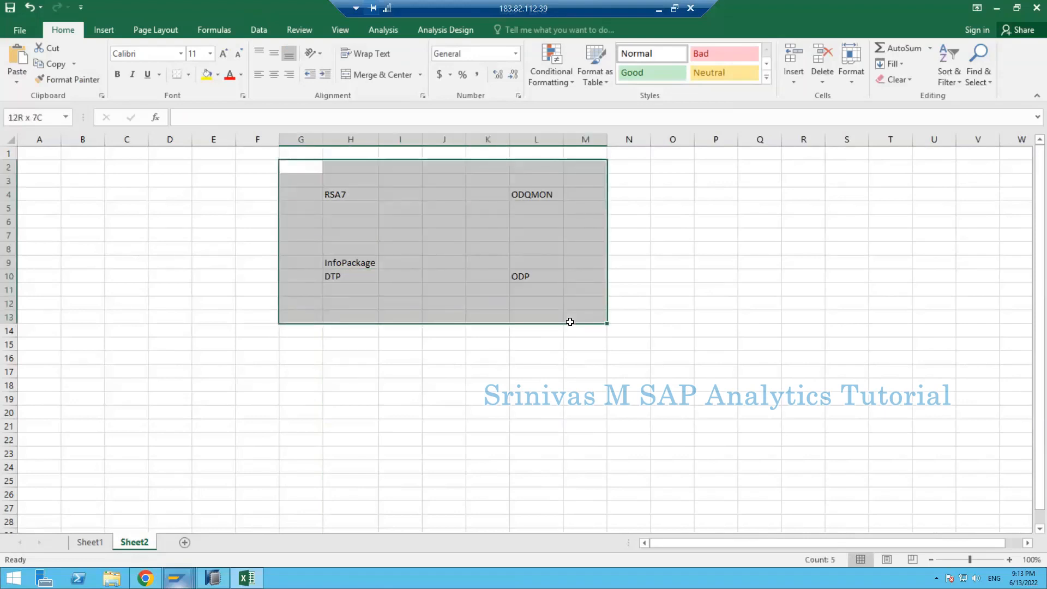
{"action": "left_click_drag", "start_coordinate": [569, 322], "coordinate": [570, 322]}
Switch to the SAP Monitor Delta Queues session and open transaction LBWE
{"action": "left_click", "coordinate": [180, 578]}
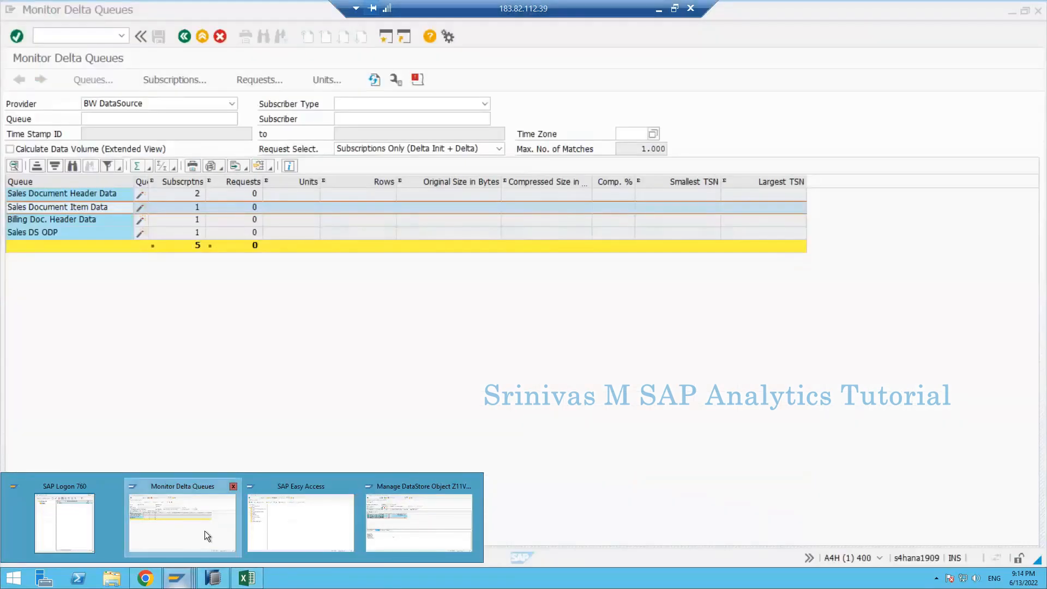
{"action": "left_click", "coordinate": [204, 531]}
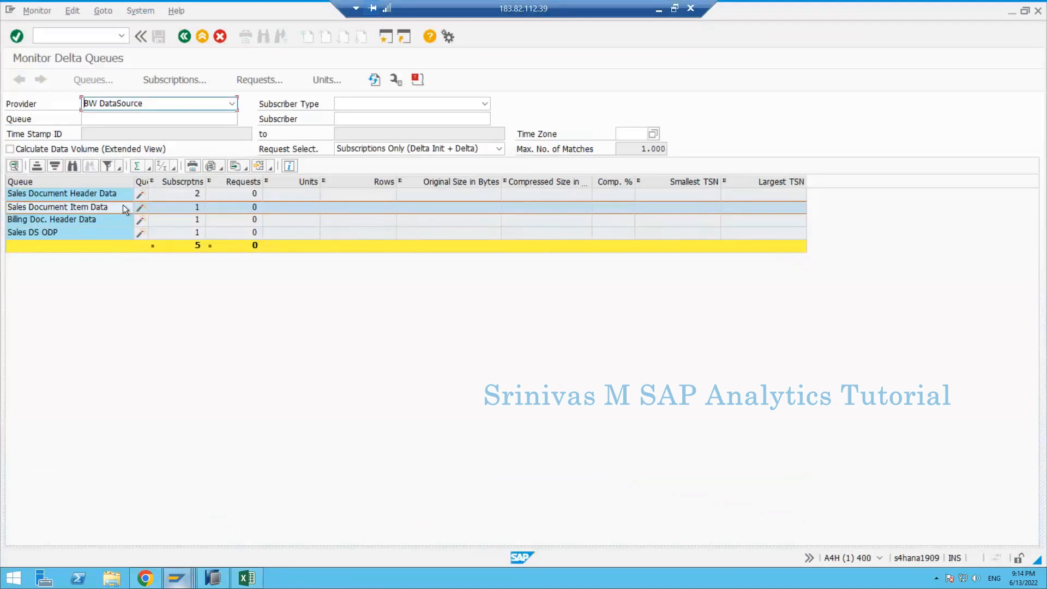
{"action": "left_click", "coordinate": [103, 208]}
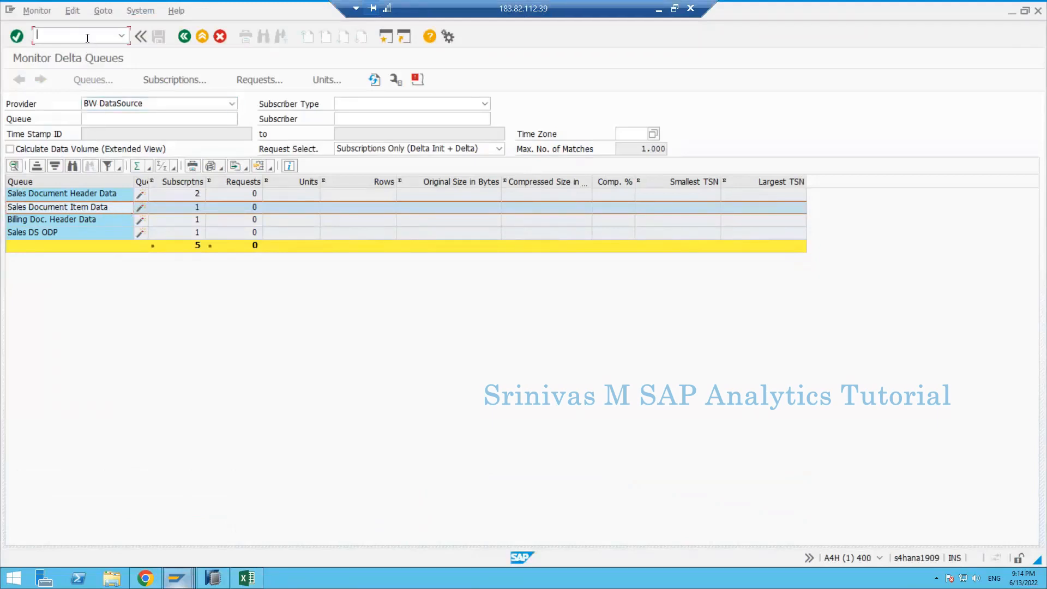
{"action": "type", "text": "/nl;bwe"}
{"action": "key", "text": "Return"}
{"action": "type", "text": "lb"}
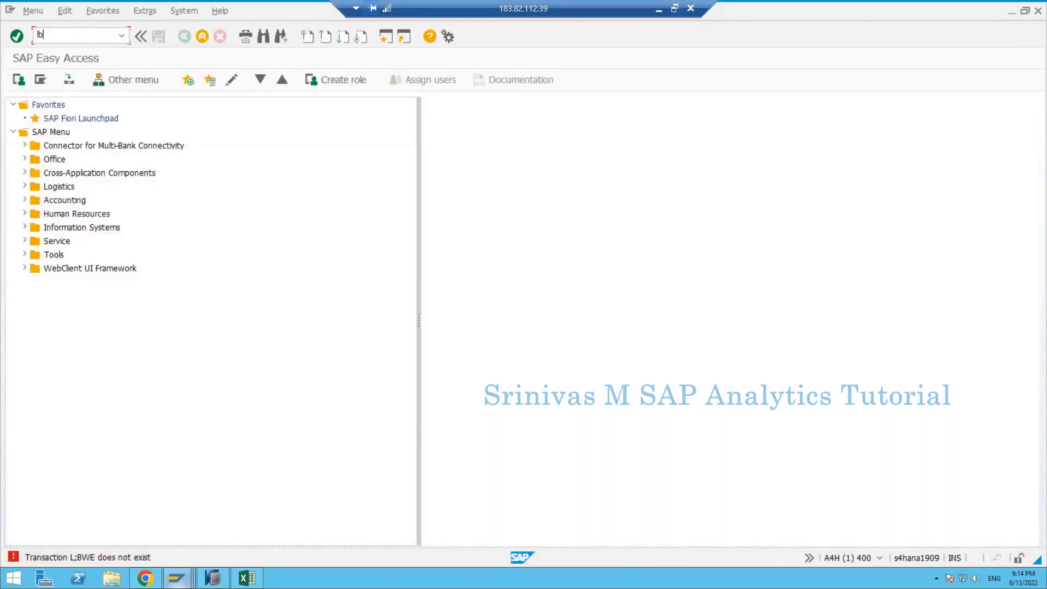
{"action": "type", "text": "we"}
{"action": "key", "text": "Return"}
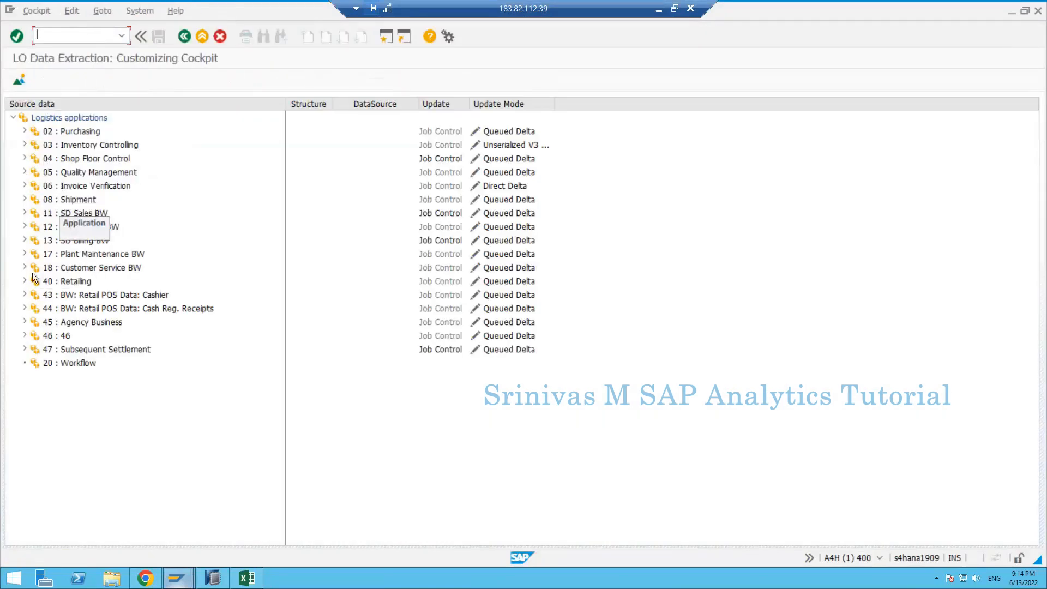
Expand the extract structures of 11 : SD Sales BW and fit the Source data column to its full descriptions
{"action": "left_click", "coordinate": [24, 212]}
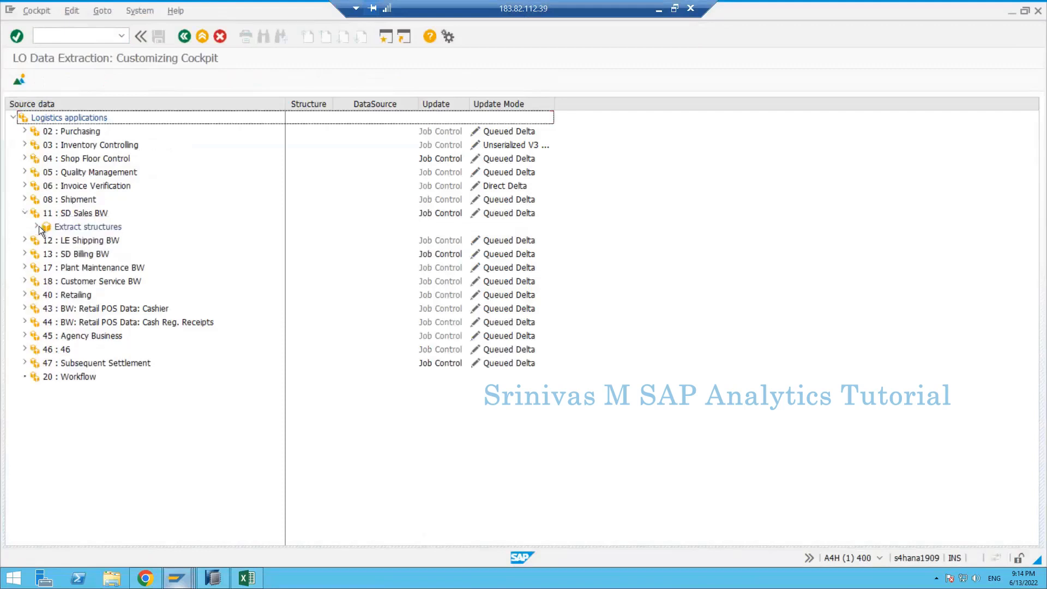
{"action": "left_click", "coordinate": [36, 226]}
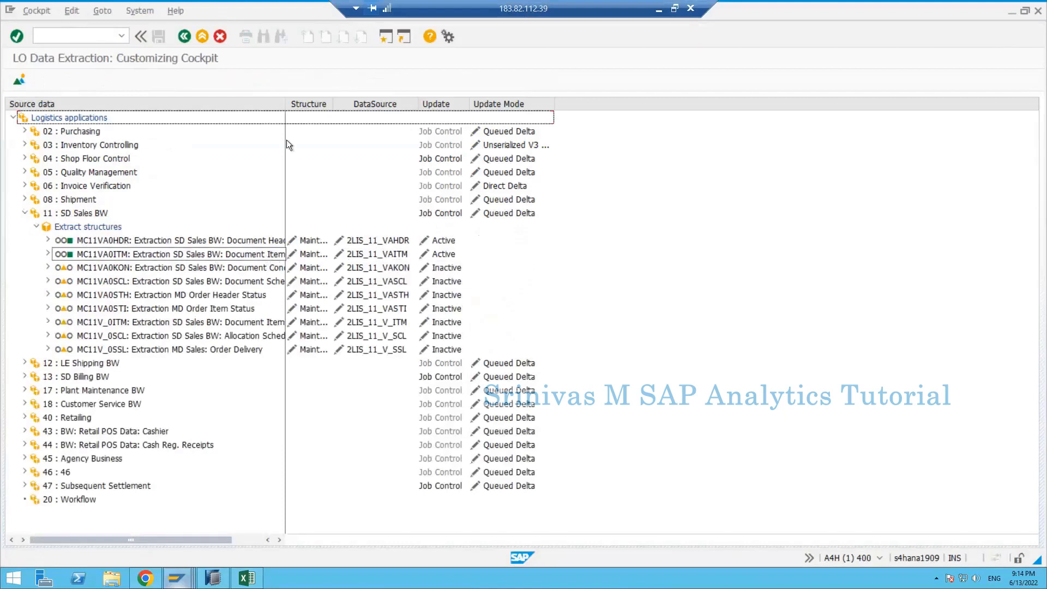
{"action": "double_click", "coordinate": [286, 102]}
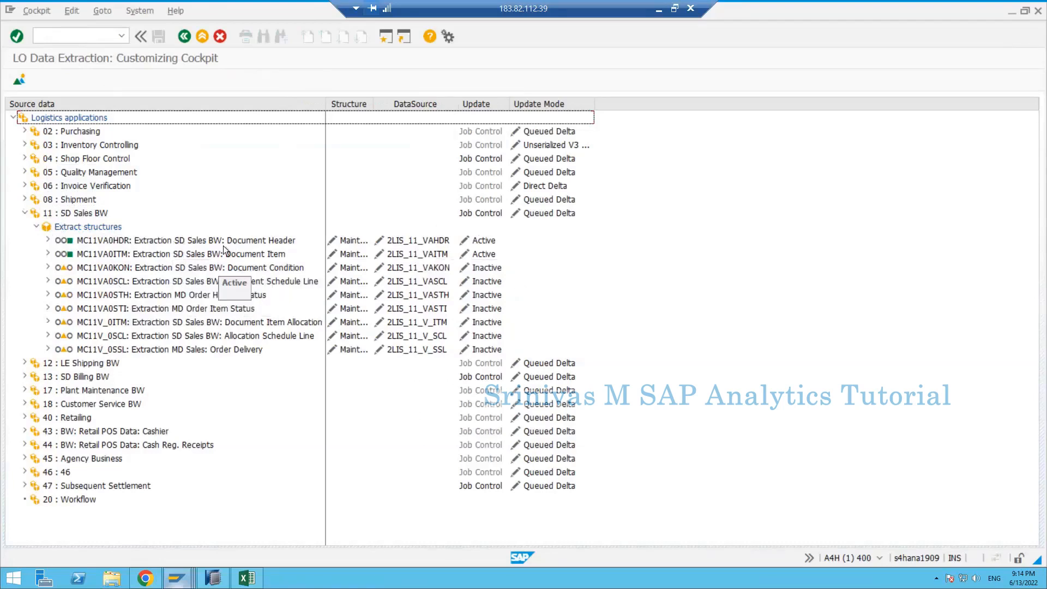
Switch back to the Excel workbook, add a new sheet and enter RSA5 in its cell K3
{"action": "left_click", "coordinate": [248, 579]}
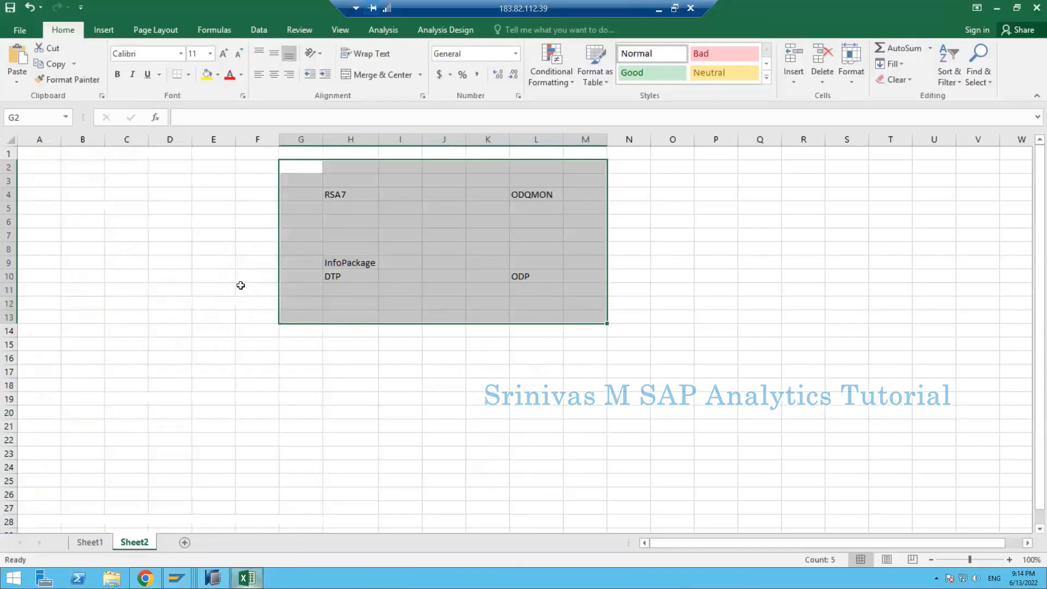
{"action": "left_click", "coordinate": [710, 185]}
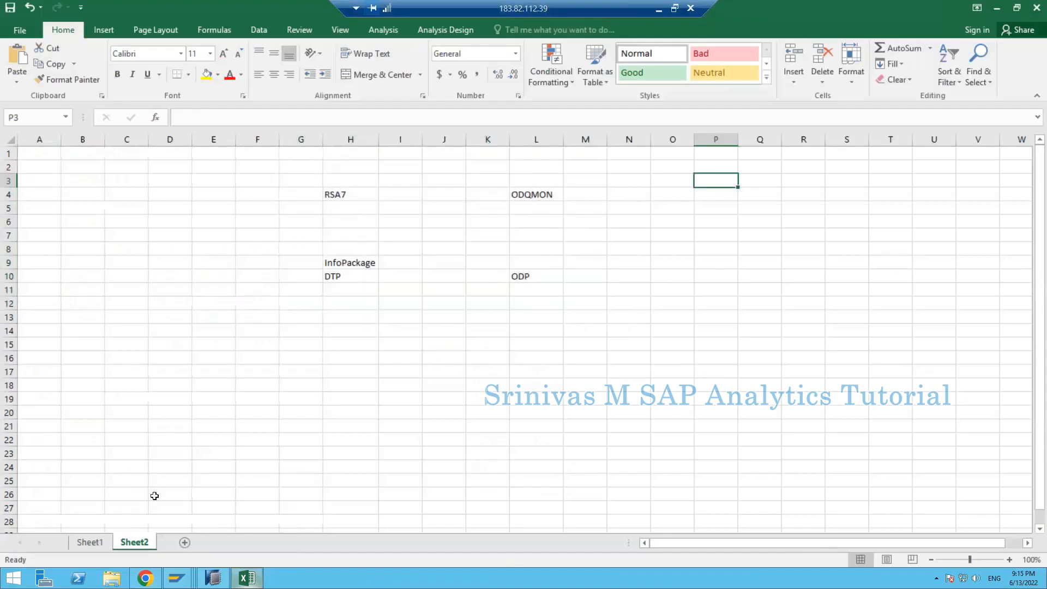
{"action": "left_click", "coordinate": [715, 193]}
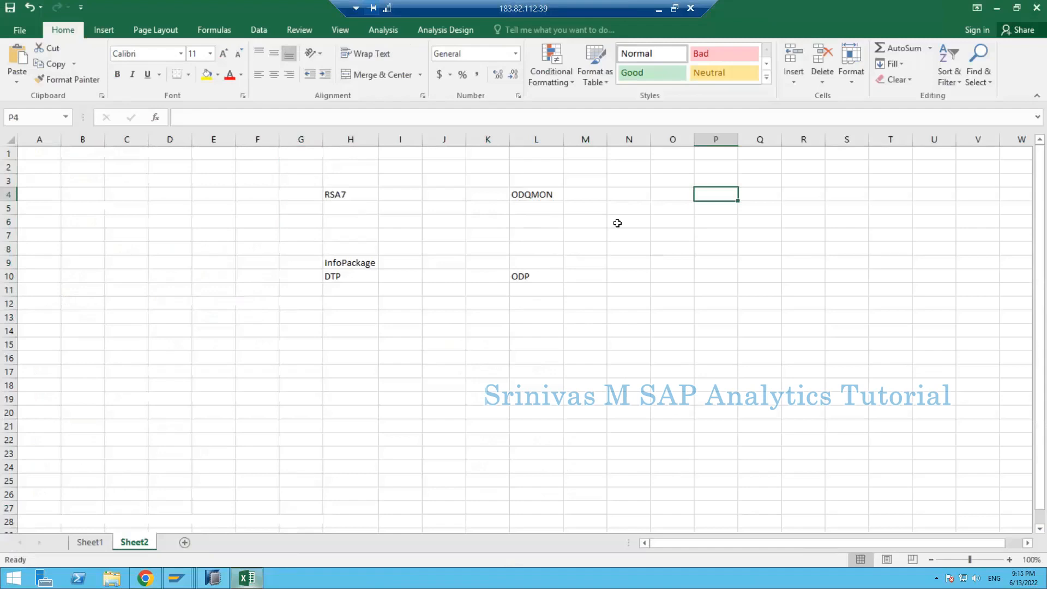
{"action": "left_click", "coordinate": [185, 542]}
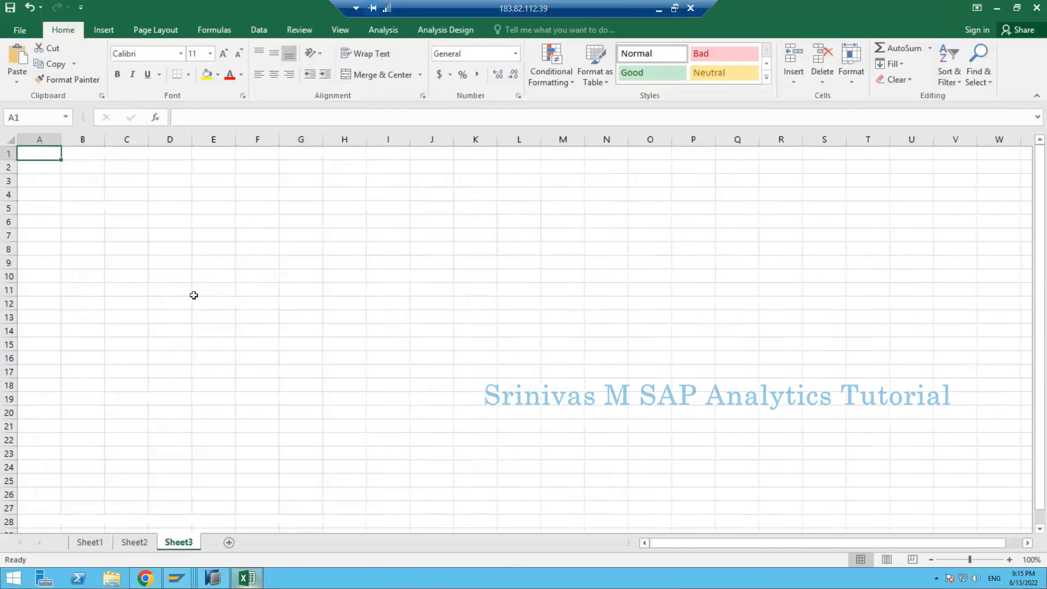
{"action": "left_click", "coordinate": [470, 185]}
{"action": "type", "text": "RSA"}
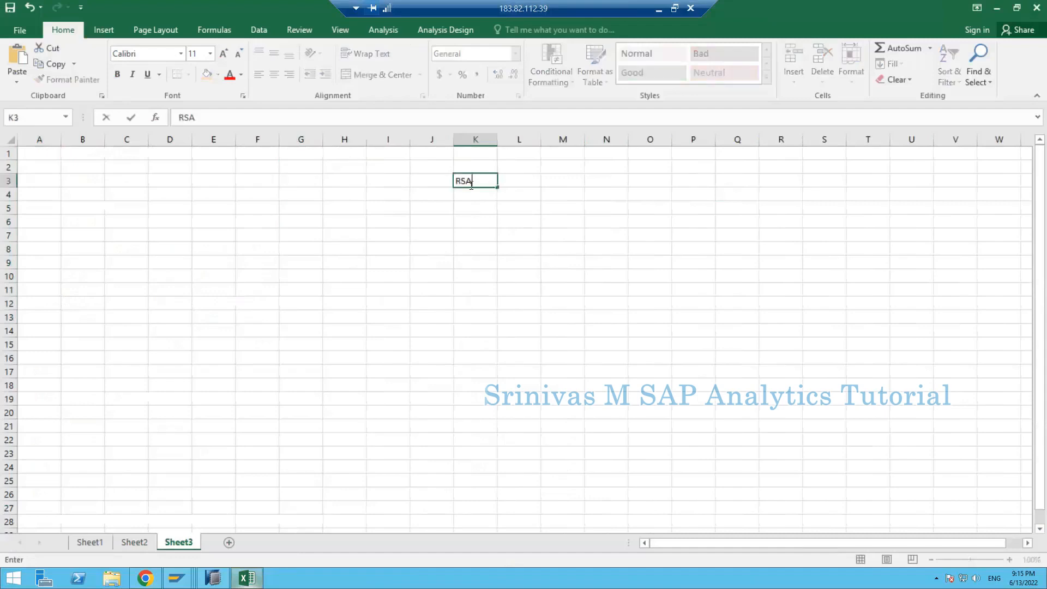
{"action": "type", "text": "3"}
{"action": "key", "text": "Return"}
Enter RSA6 in cell K4, directly below the RSA5 entry
{"action": "left_click", "coordinate": [470, 180]}
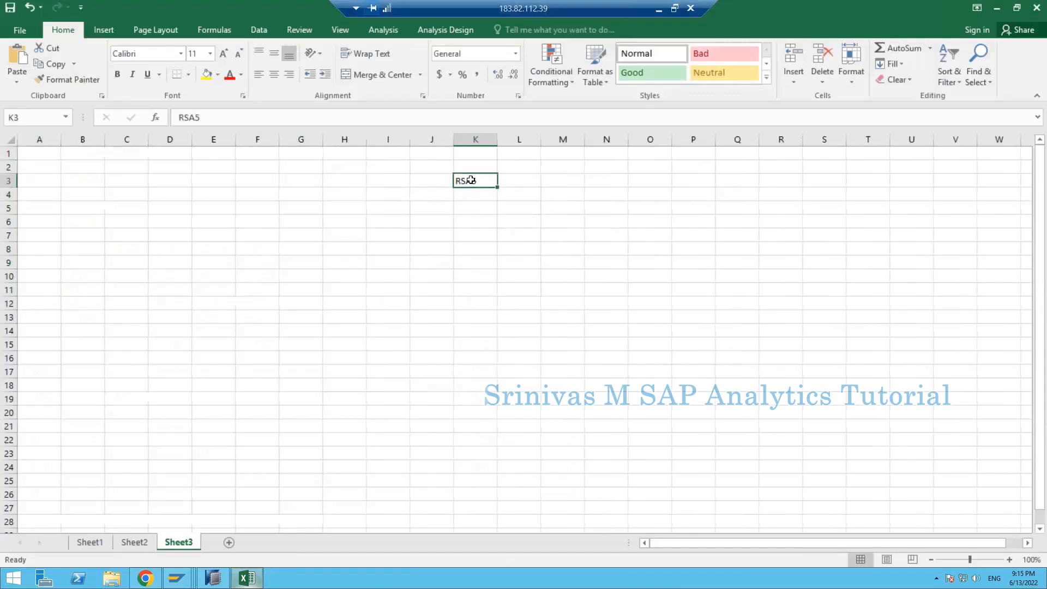
{"action": "left_click", "coordinate": [462, 193]}
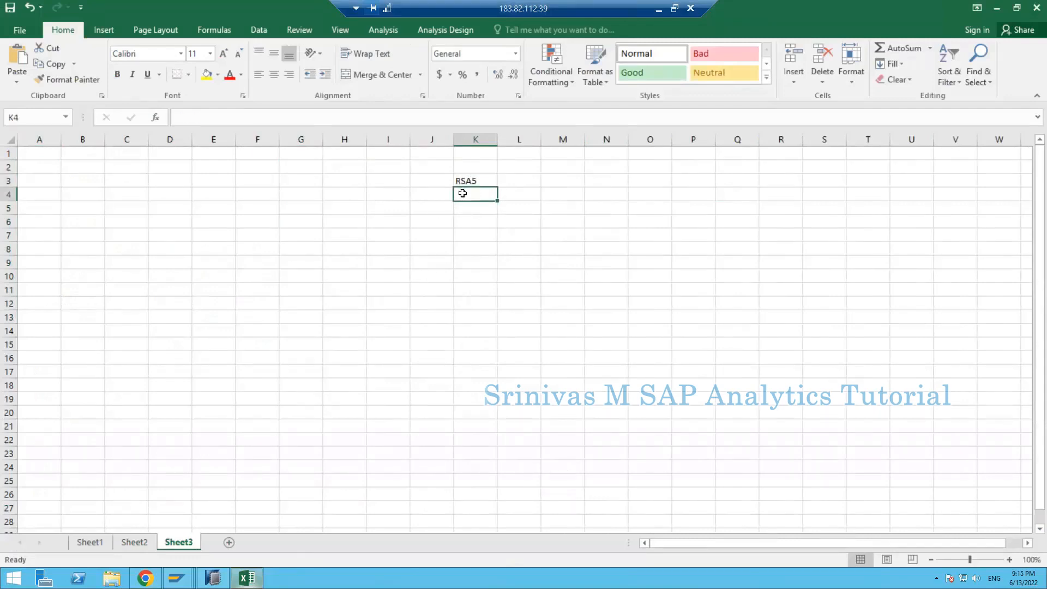
{"action": "type", "text": "RSA6"}
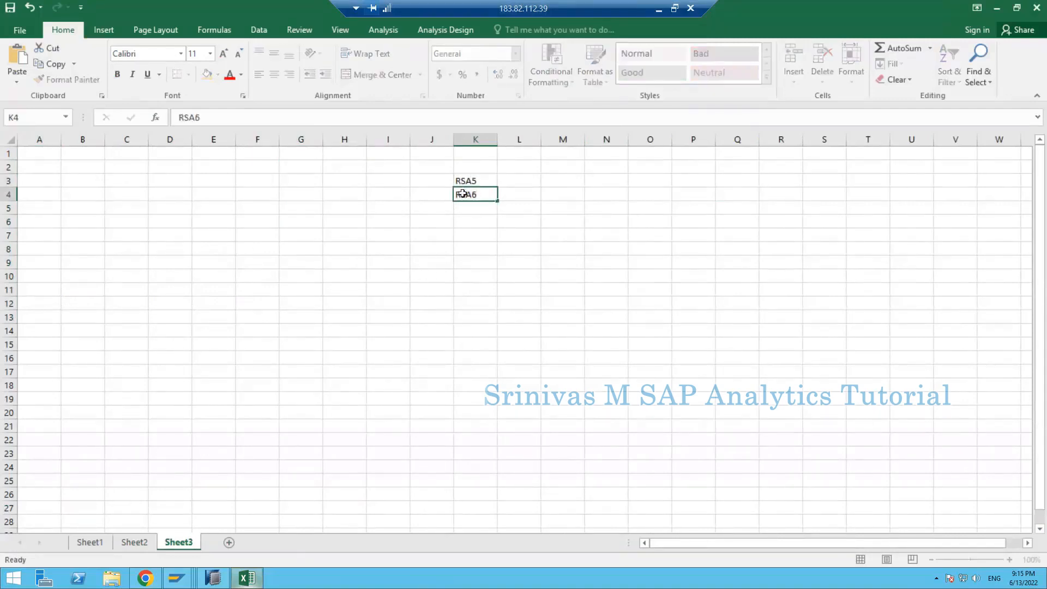
{"action": "key", "text": "Return"}
{"action": "left_click", "coordinate": [469, 179]}
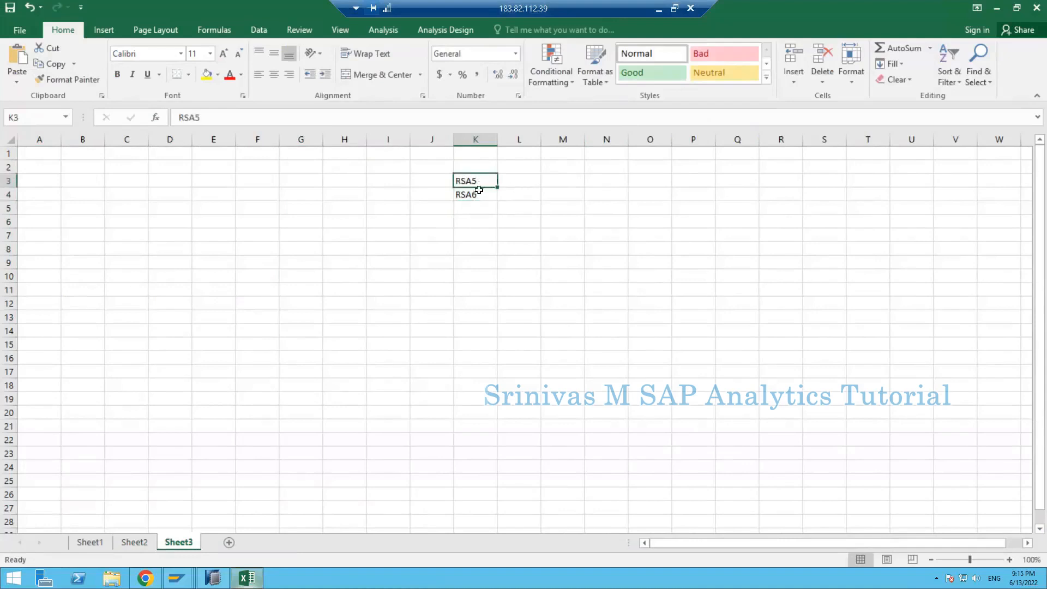
{"action": "mouse_move", "coordinate": [473, 198]}
{"action": "left_mouse_down"}
{"action": "mouse_move", "coordinate": [507, 196]}
{"action": "mouse_move", "coordinate": [481, 196]}
{"action": "left_mouse_up"}
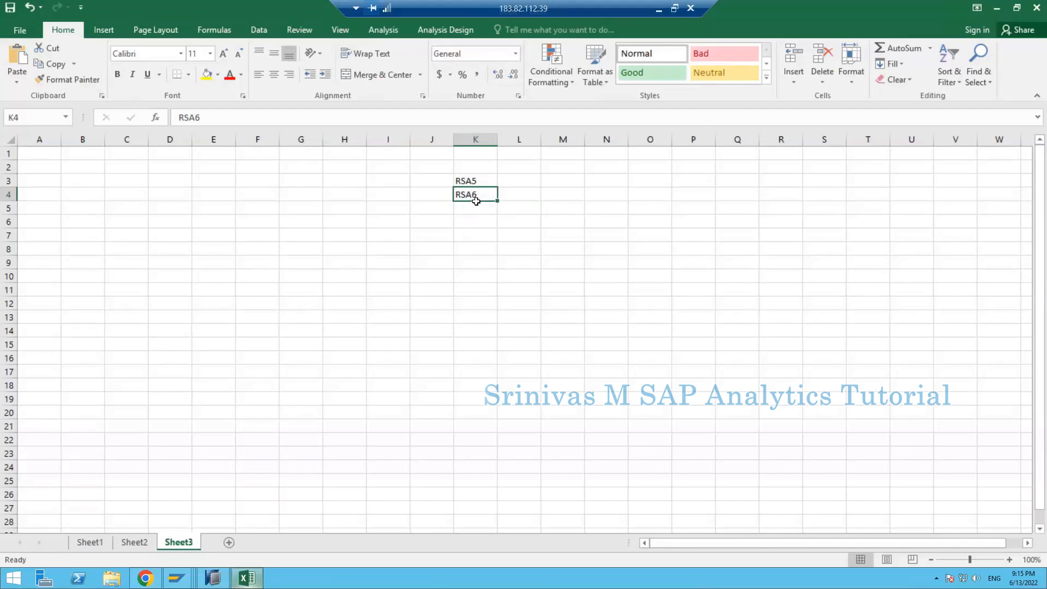
{"action": "left_click", "coordinate": [474, 223]}
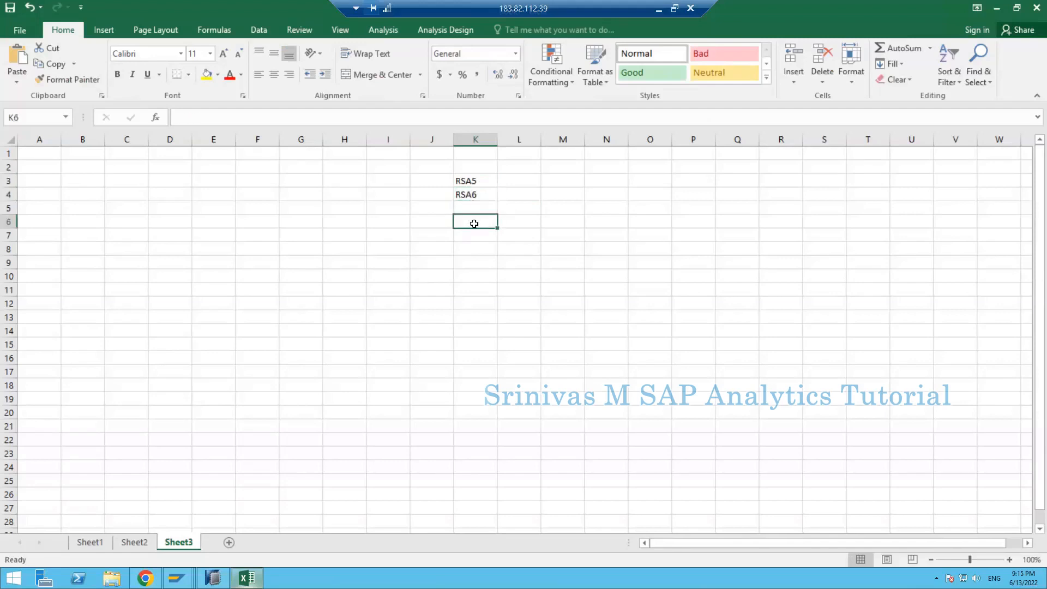
Enter RSA3 in cell K6, leaving one blank row below the RSA6 entry
{"action": "type", "text": "RSA3"}
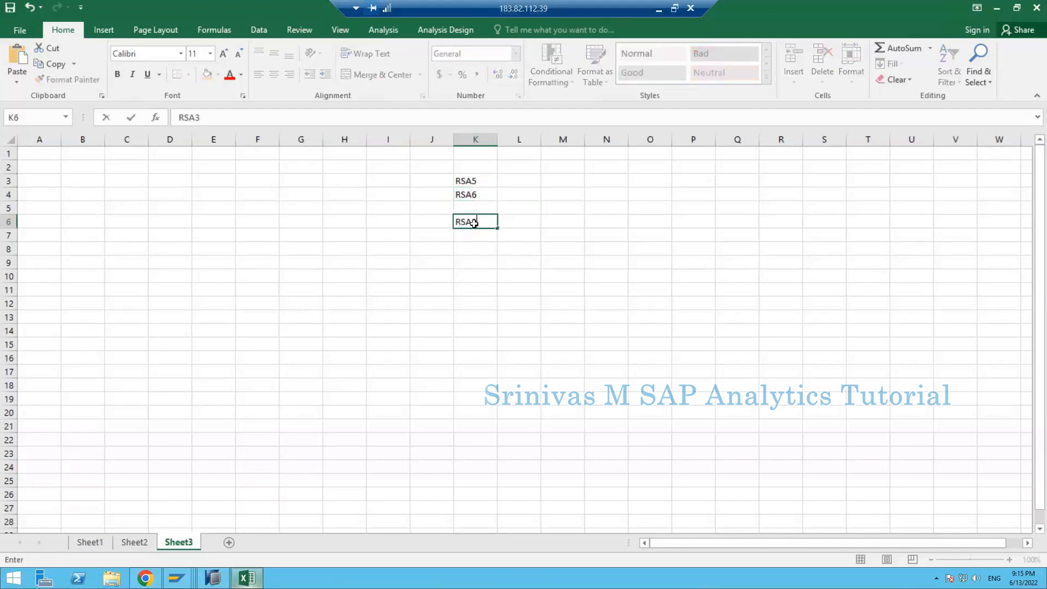
{"action": "key", "text": "Return"}
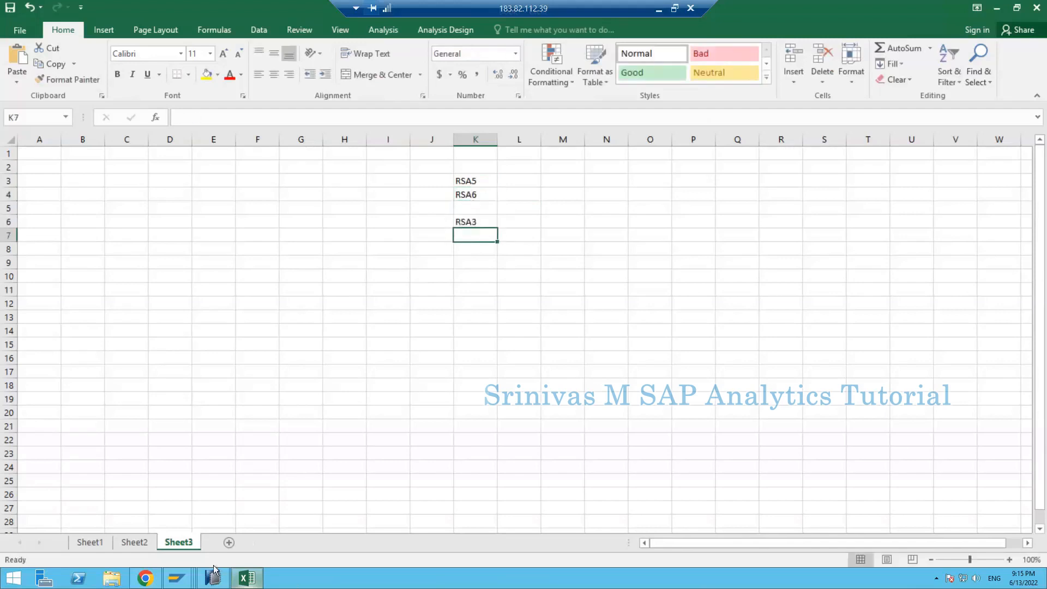
Switch to the SAP Easy Access session, open transaction RSA3 and load the DataSource 2LIS_11_VAITM in the Extractor Checker
{"action": "mouse_move", "coordinate": [187, 584]}
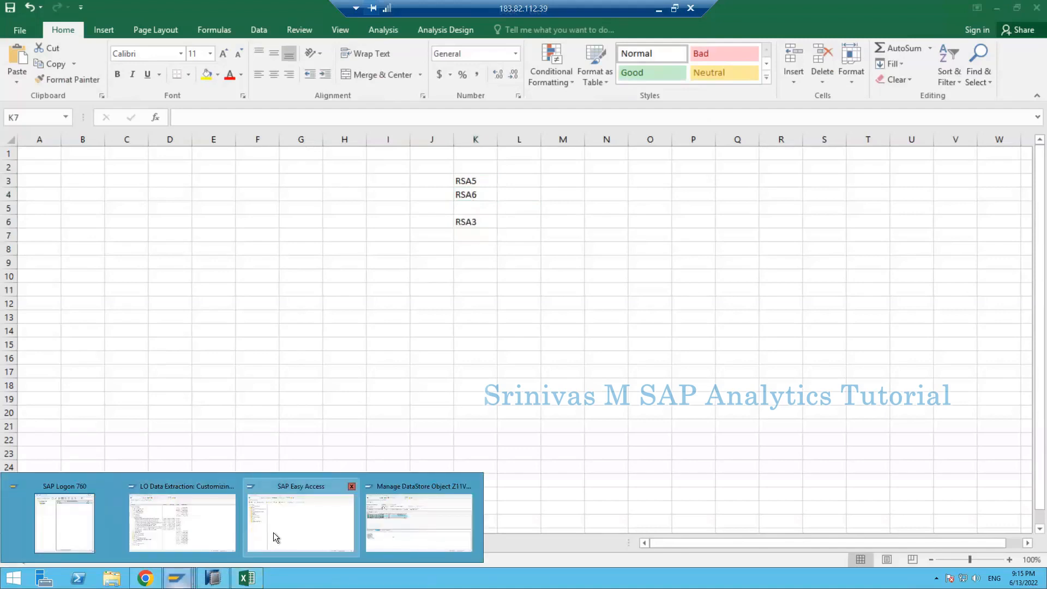
{"action": "left_click", "coordinate": [273, 532]}
{"action": "left_click", "coordinate": [59, 32]}
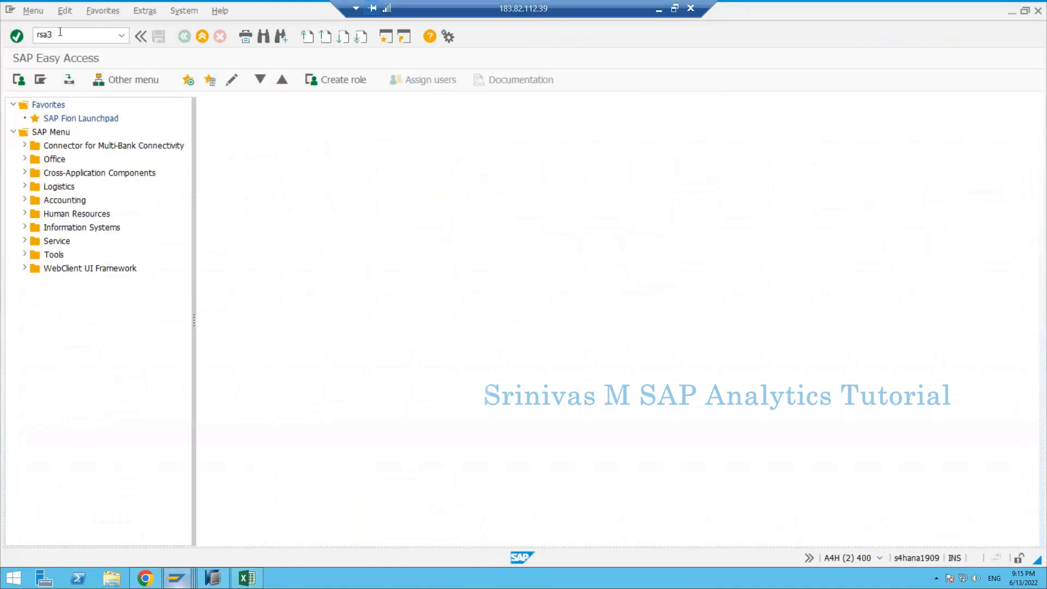
{"action": "key", "text": "Return"}
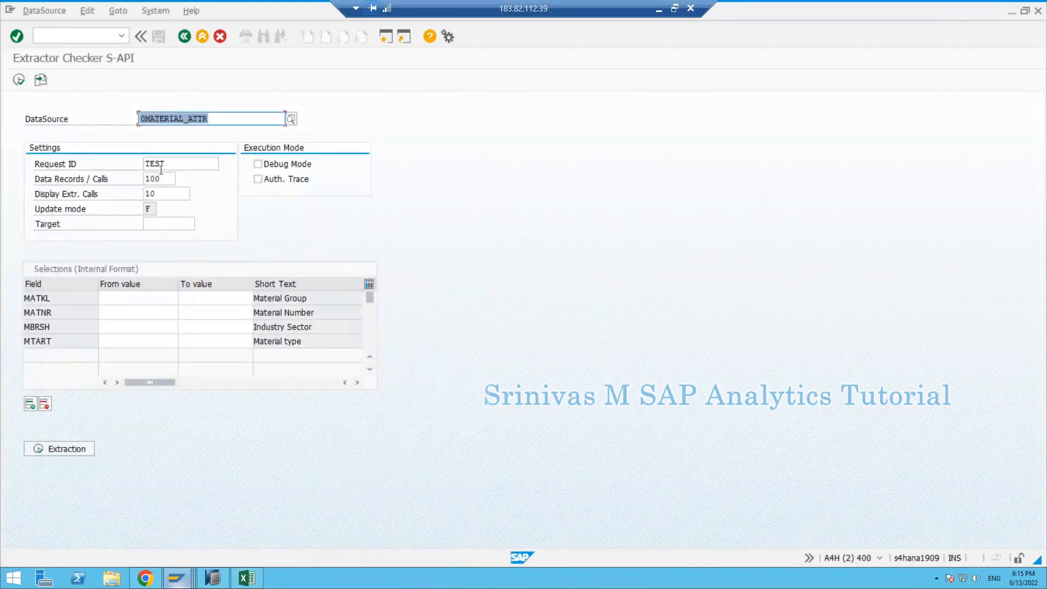
{"action": "type", "text": "2lis_1"}
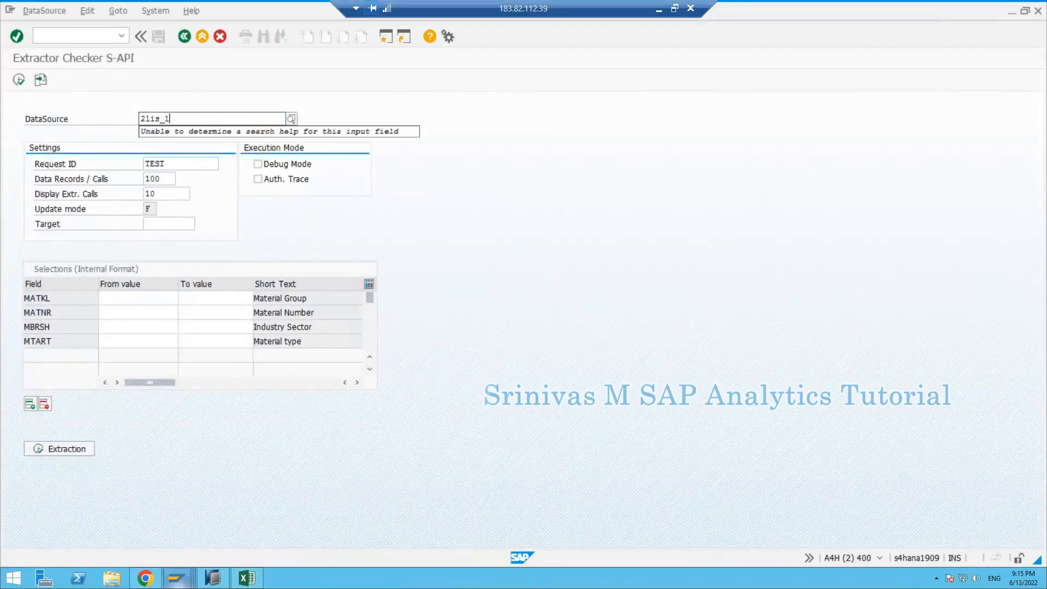
{"action": "type", "text": "1_vaitm"}
{"action": "key", "text": "Return"}
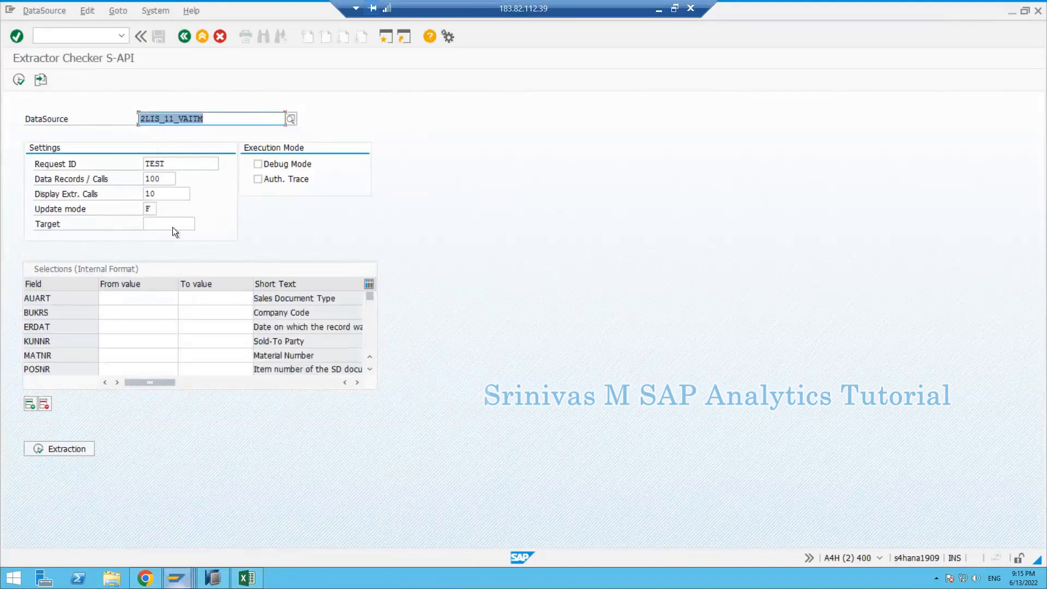
Check 2LIS_11_VAITM in the LO Data Extraction cockpit and run its extraction in the Extractor Checker, closing the information message
{"action": "key", "text": "alt+Tab"}
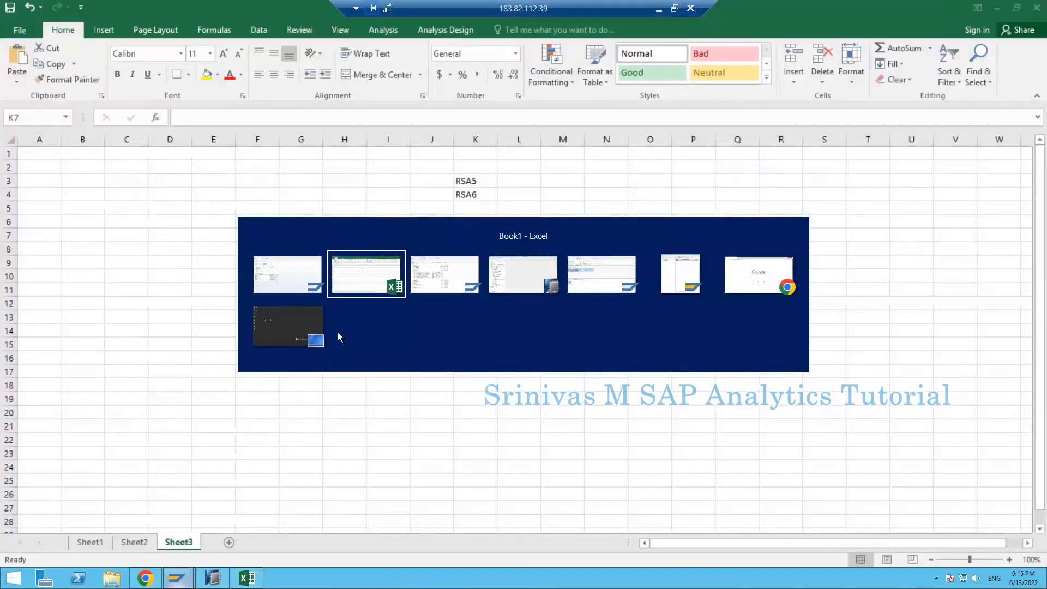
{"action": "left_click", "coordinate": [440, 281], "text": "alt"}
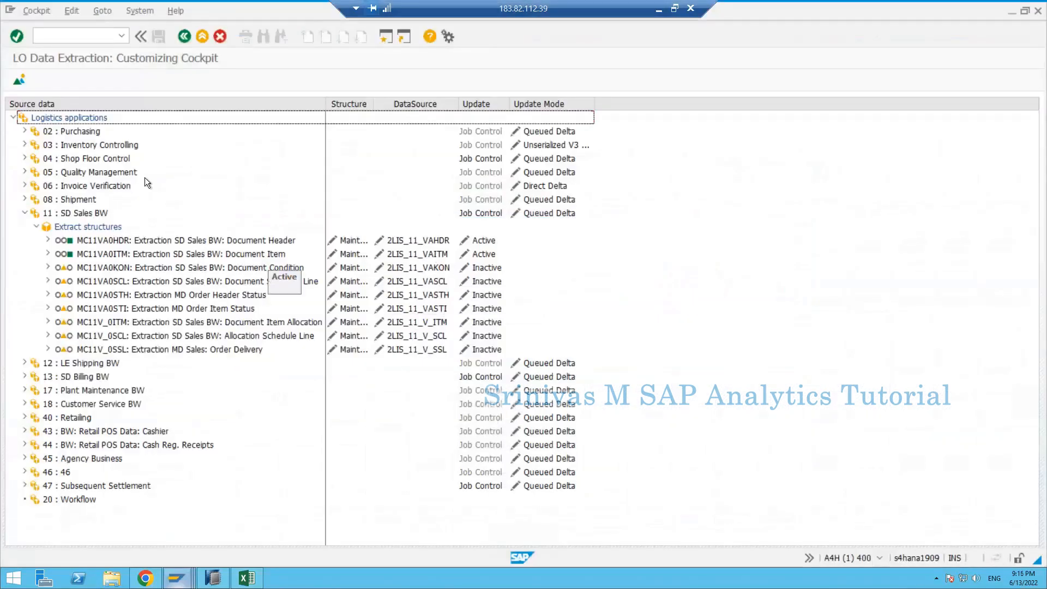
{"action": "key", "text": "alt+Tab"}
{"action": "left_click", "coordinate": [70, 447]}
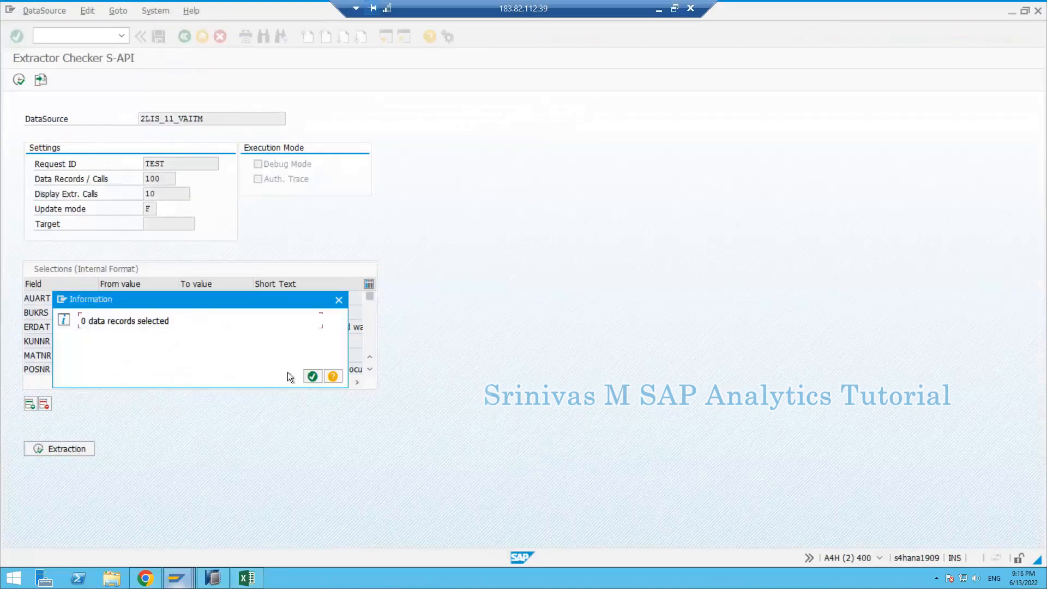
{"action": "left_click", "coordinate": [312, 377]}
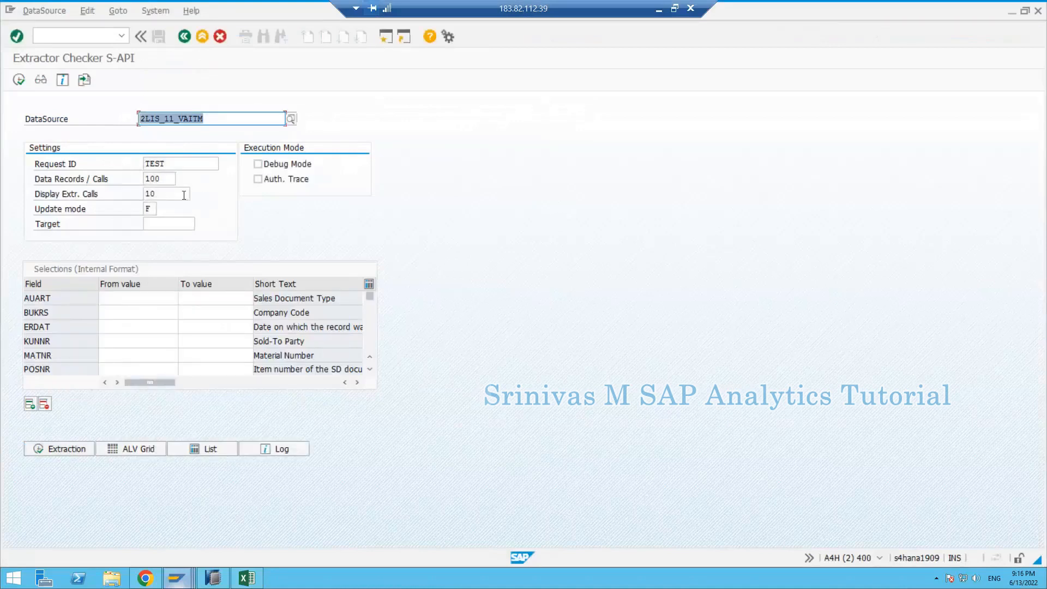
Set Display Extr. Calls to 1 and rerun the extraction for 2LIS_11_VAITM
{"action": "left_click", "coordinate": [172, 194]}
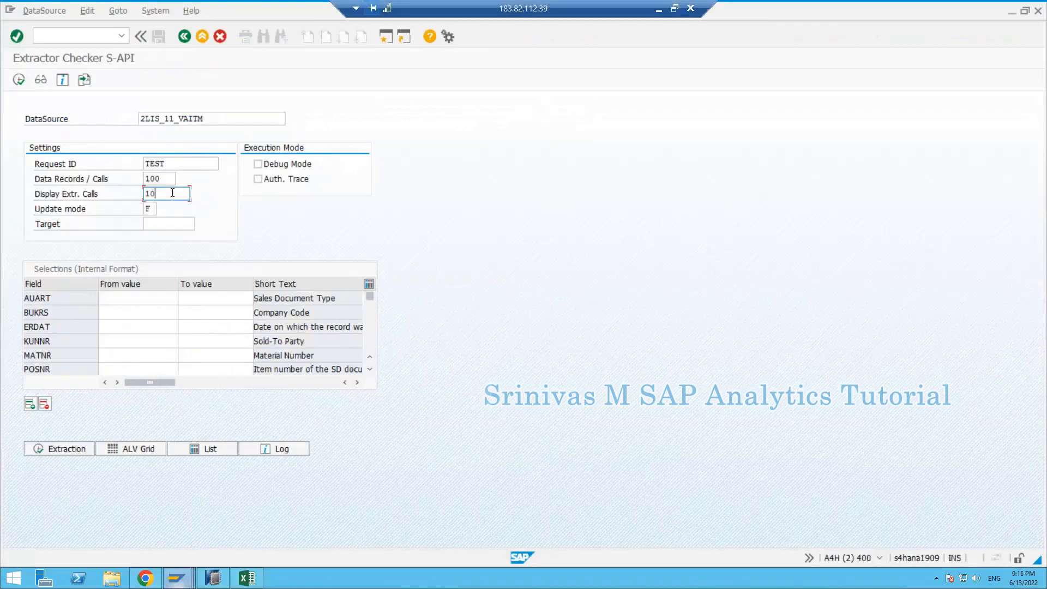
{"action": "key", "text": "Return"}
{"action": "left_click", "coordinate": [78, 450]}
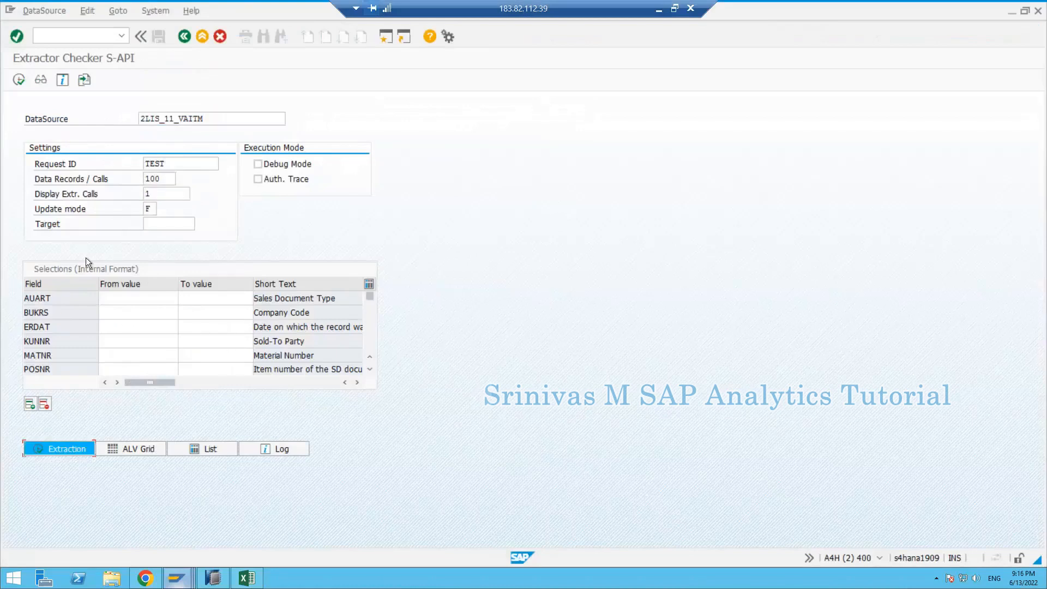
{"action": "left_click", "coordinate": [312, 375]}
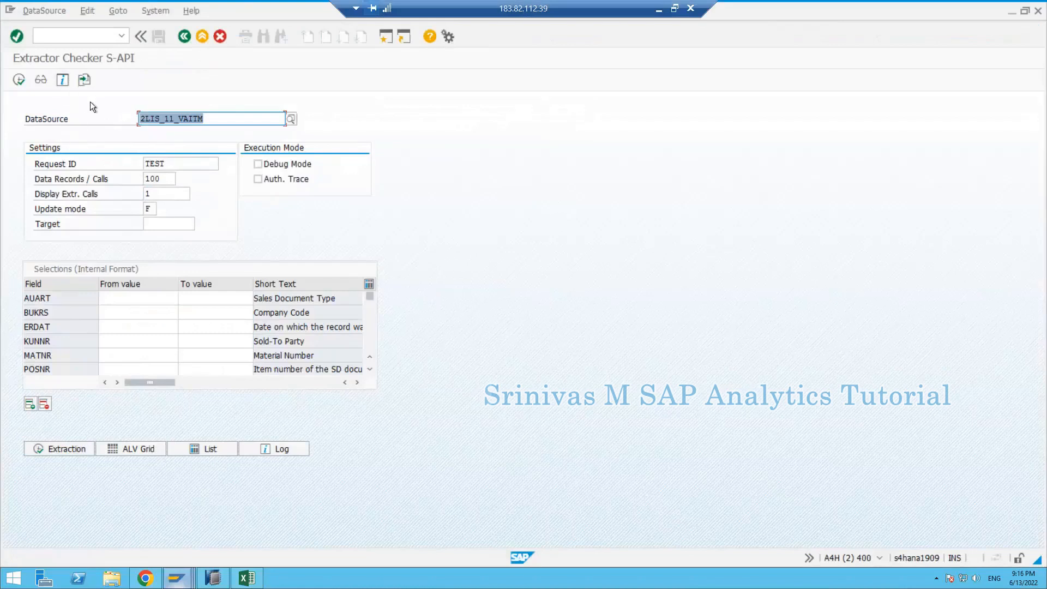
{"action": "left_click", "coordinate": [210, 120]}
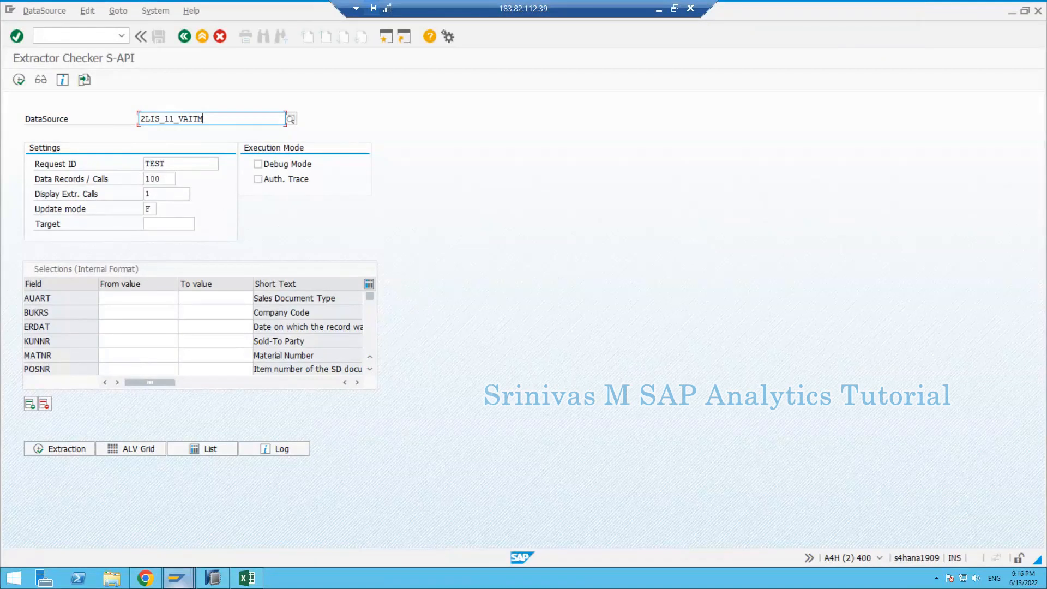
Switch to SAP HANA Studio and open the field details of the DataStore object Z11VAITM
{"action": "left_click", "coordinate": [210, 582]}
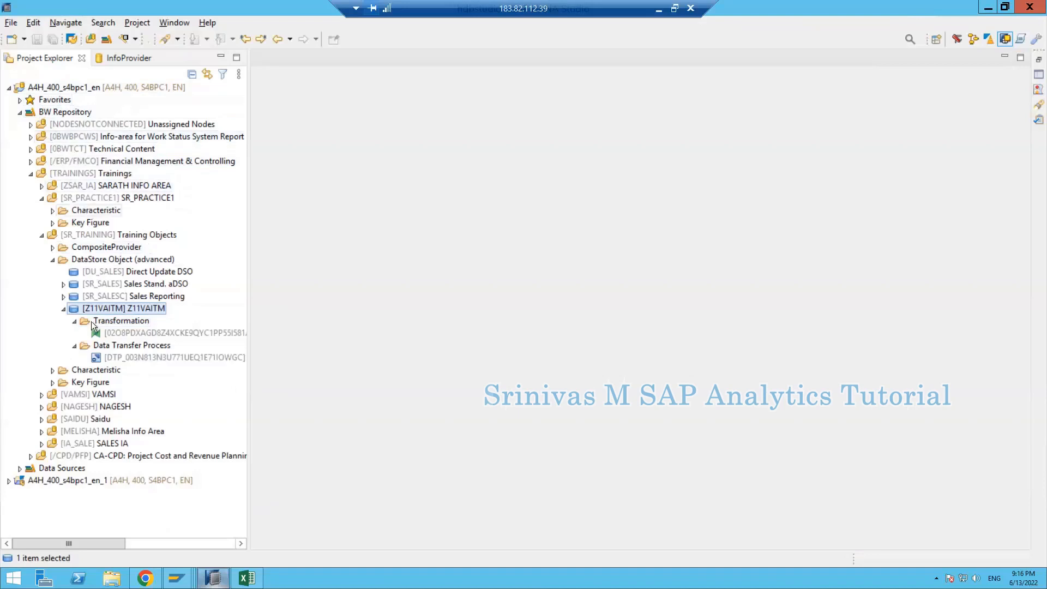
{"action": "double_click", "coordinate": [130, 309]}
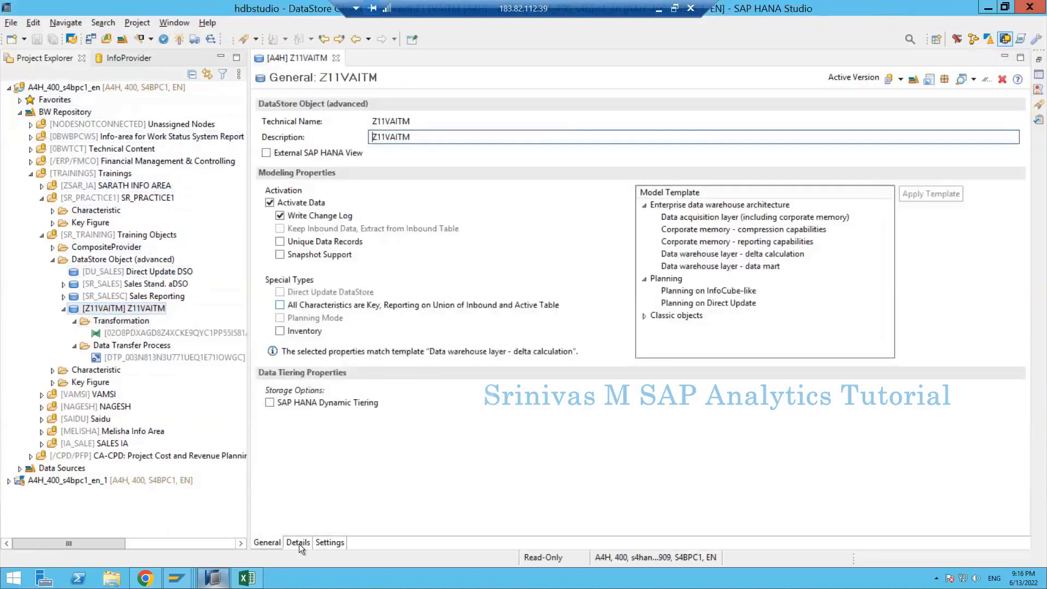
{"action": "left_click", "coordinate": [298, 543]}
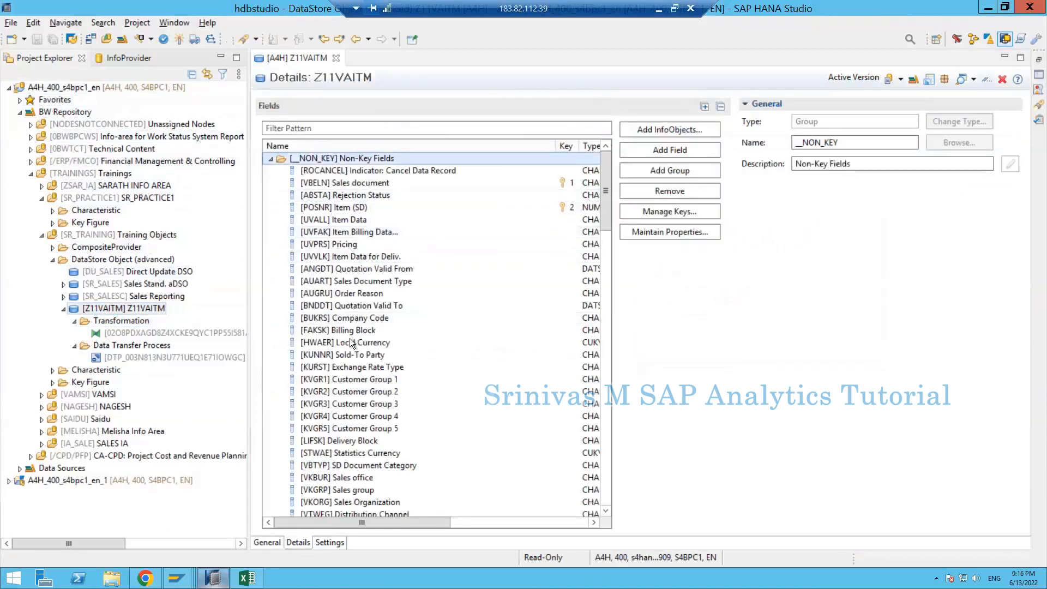
Open the transformation under Z11VAITM and examine its mapping from 2LIS_11_VAITM to the target fields
{"action": "double_click", "coordinate": [141, 333]}
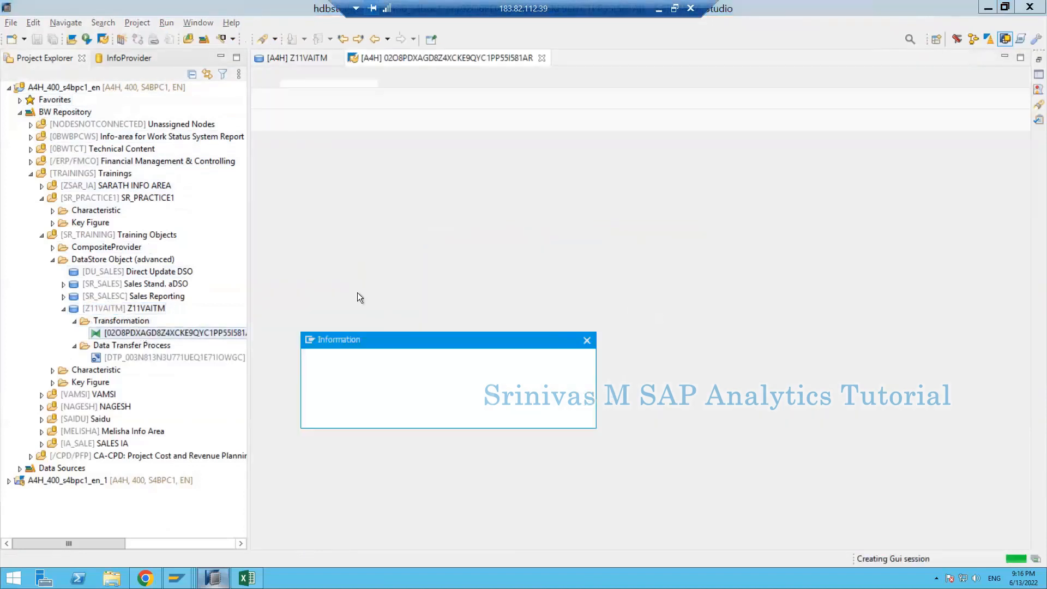
{"action": "left_click", "coordinate": [560, 417]}
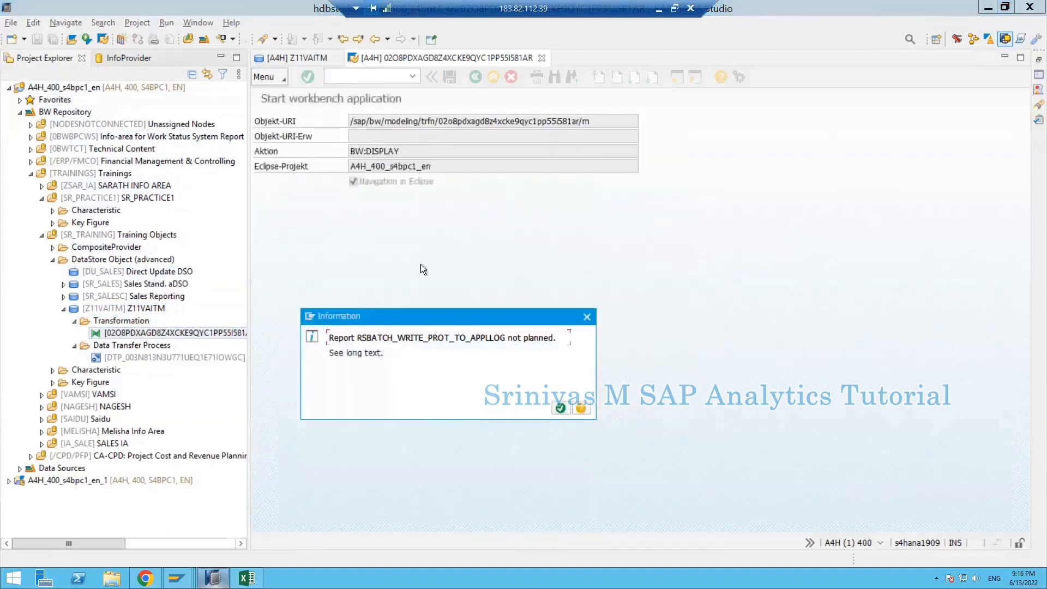
{"action": "left_click", "coordinate": [560, 408]}
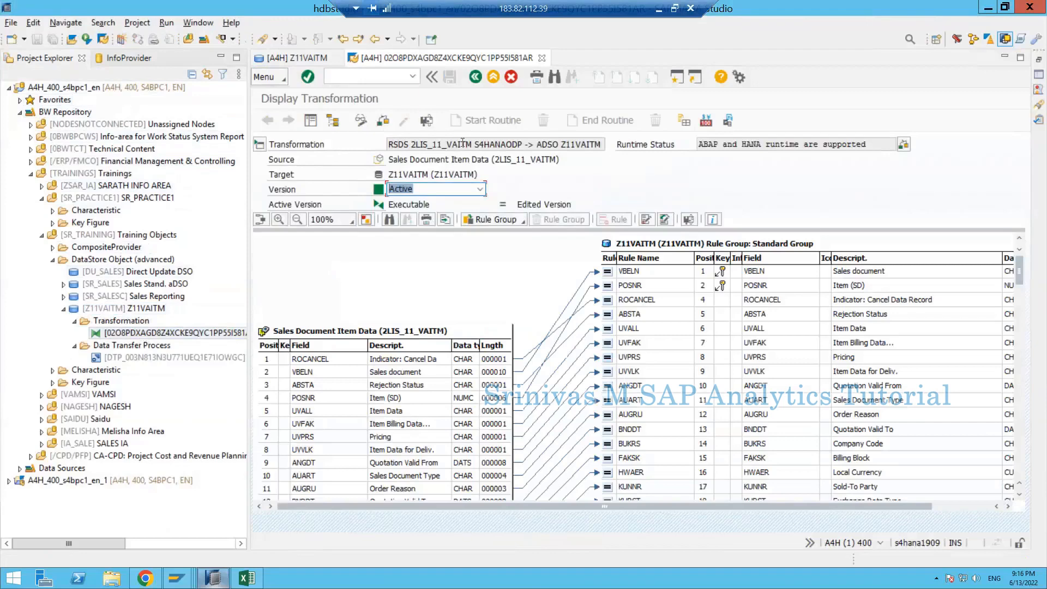
{"action": "left_click", "coordinate": [562, 144]}
{"action": "double_click", "coordinate": [613, 148]}
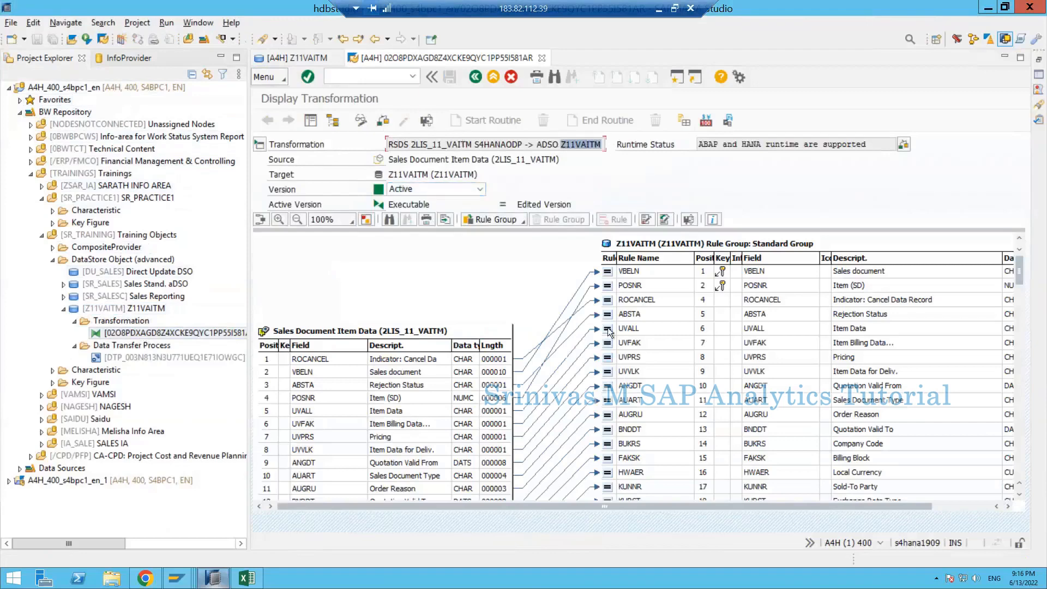
{"action": "scroll", "coordinate": [1017, 336], "scroll_direction": "down", "scroll_amount": 18}
{"action": "scroll", "coordinate": [125, 384], "scroll_direction": "up", "scroll_amount": 17}
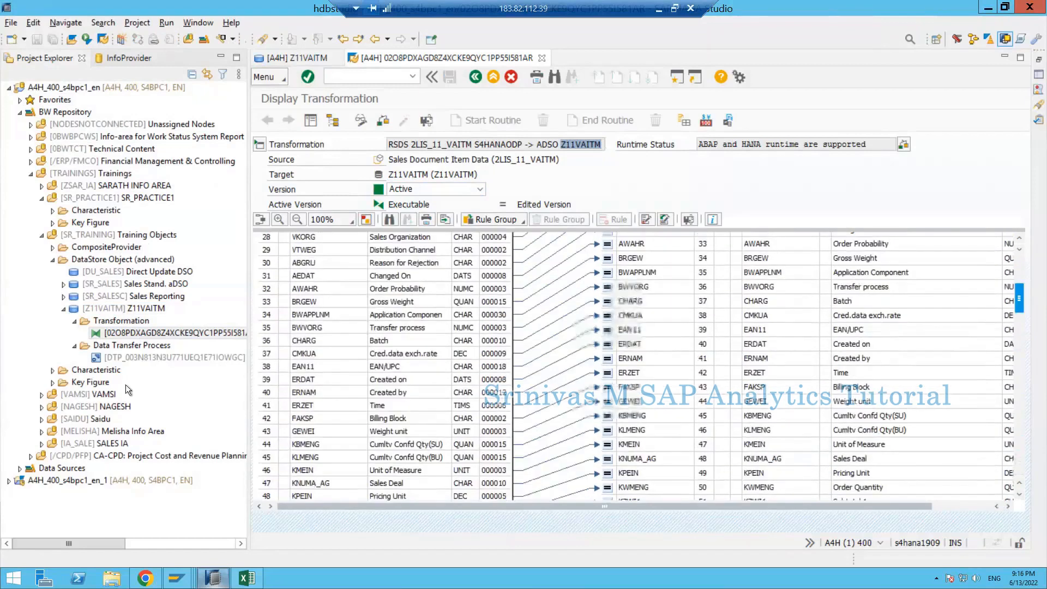
Open the data transfer process under Z11VAITM, dismiss the information messages and inspect the available extraction adapter options
{"action": "left_click", "coordinate": [134, 359]}
{"action": "double_click", "coordinate": [132, 357]}
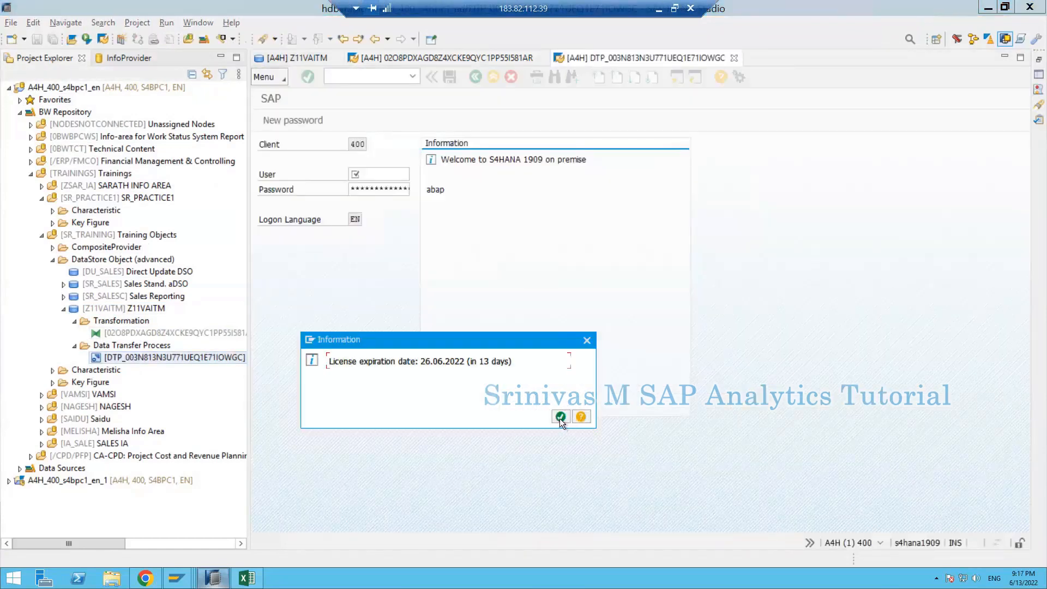
{"action": "left_click", "coordinate": [560, 418]}
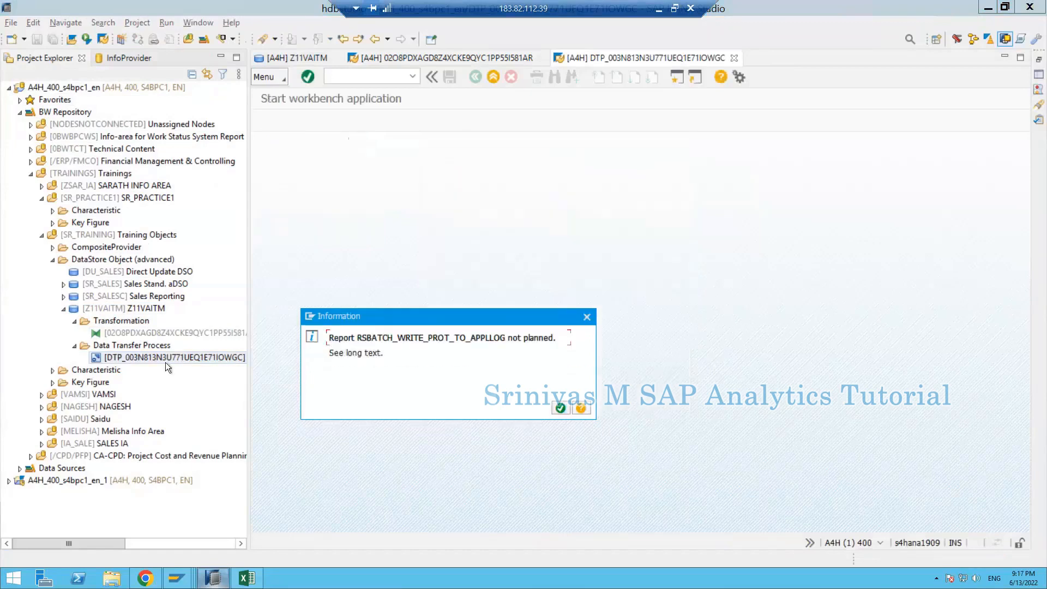
{"action": "left_click", "coordinate": [562, 408]}
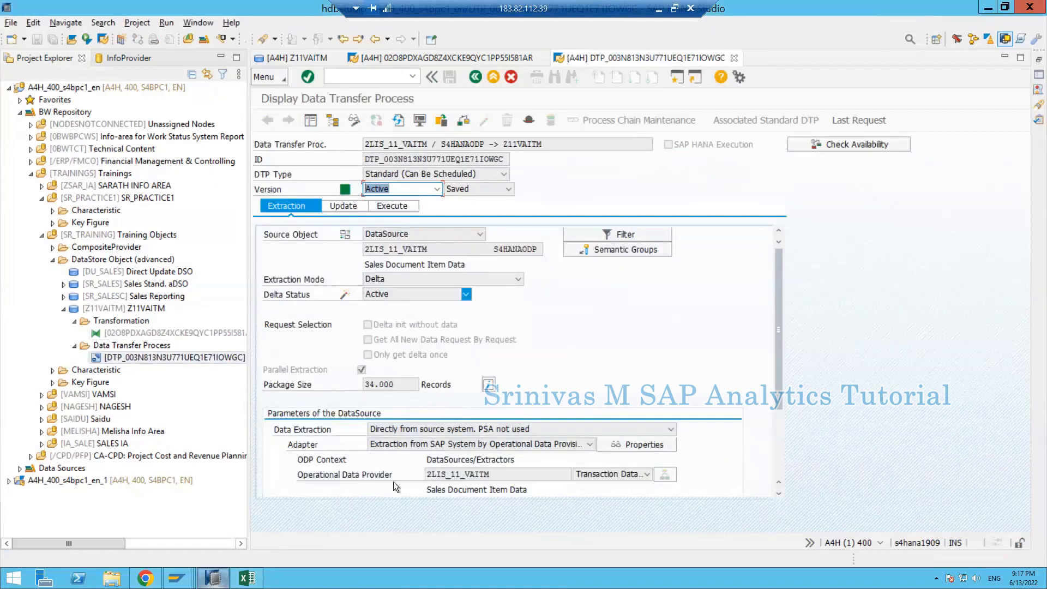
{"action": "left_click", "coordinate": [400, 443]}
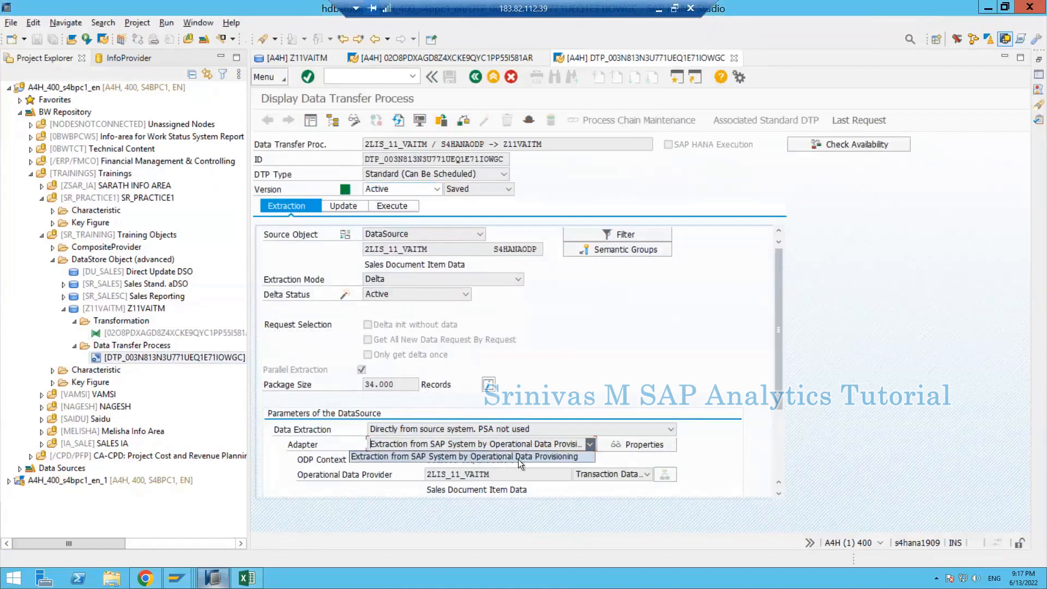
{"action": "left_click", "coordinate": [460, 456]}
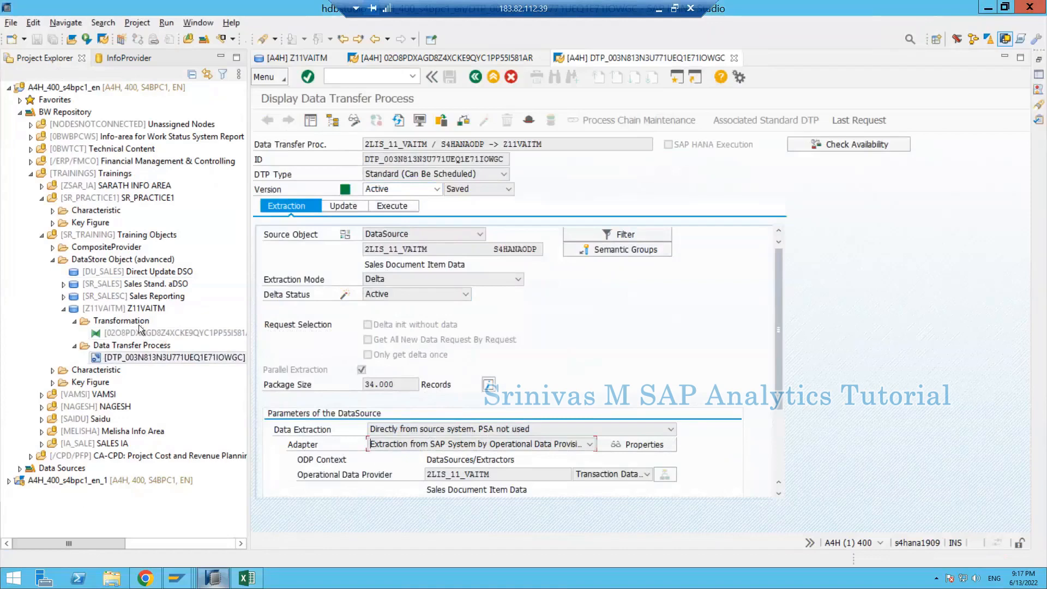
Switch to the SAP session managing DataStore object Z11VAITM and open transaction RSA1 in it
{"action": "left_click", "coordinate": [177, 579]}
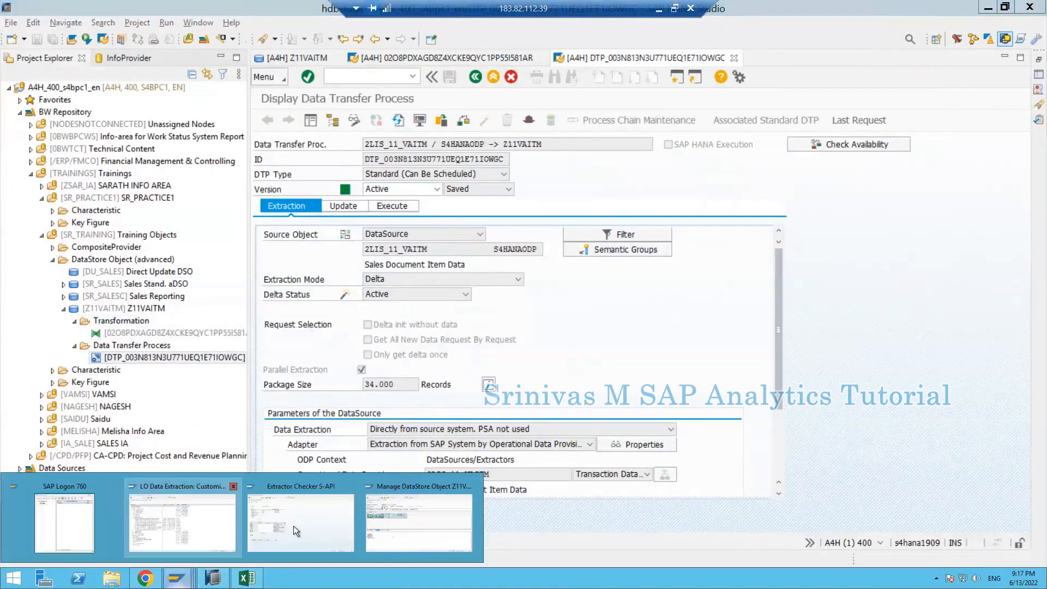
{"action": "left_click", "coordinate": [328, 531]}
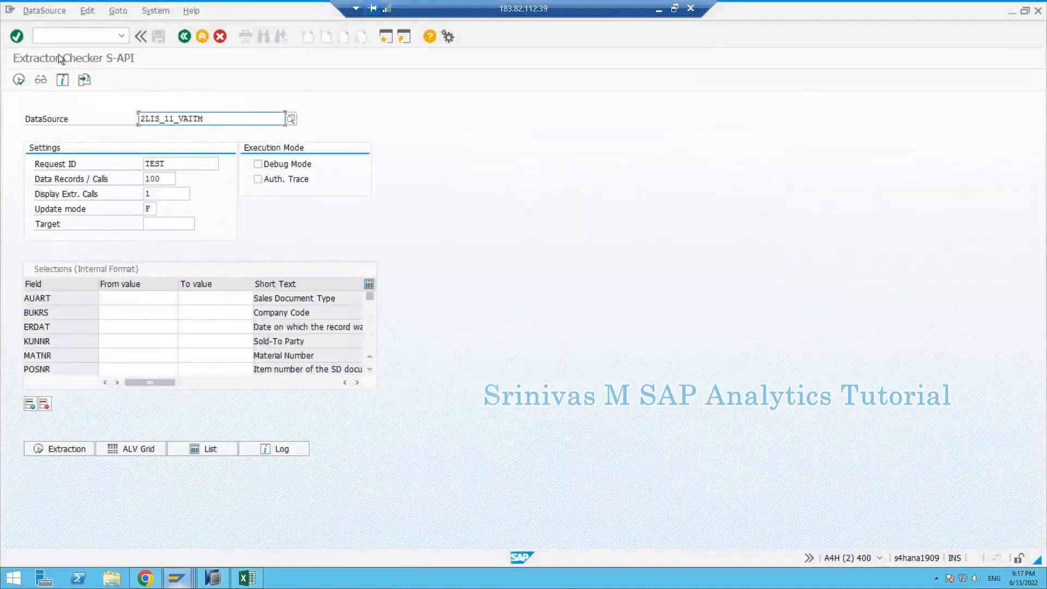
{"action": "left_click", "coordinate": [177, 578]}
{"action": "left_click", "coordinate": [394, 524]}
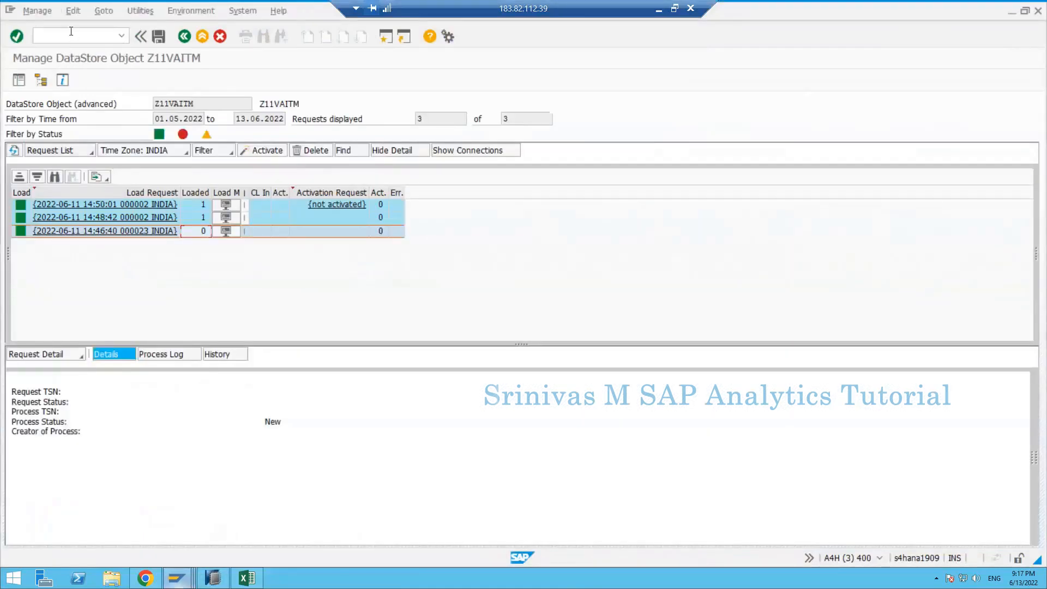
{"action": "type", "text": "/nrsa1"}
{"action": "key", "text": "Return"}
{"action": "key", "text": "Return"}
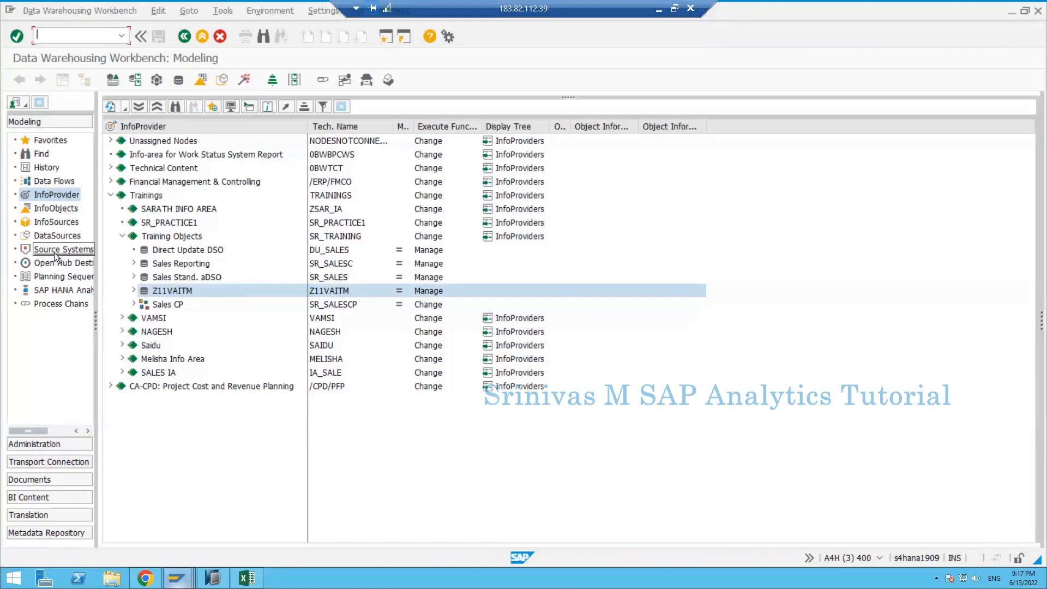
Display the Source Systems tree, widen the Modeling navigation area and fit the Execute Function column to its full text
{"action": "left_click", "coordinate": [54, 250]}
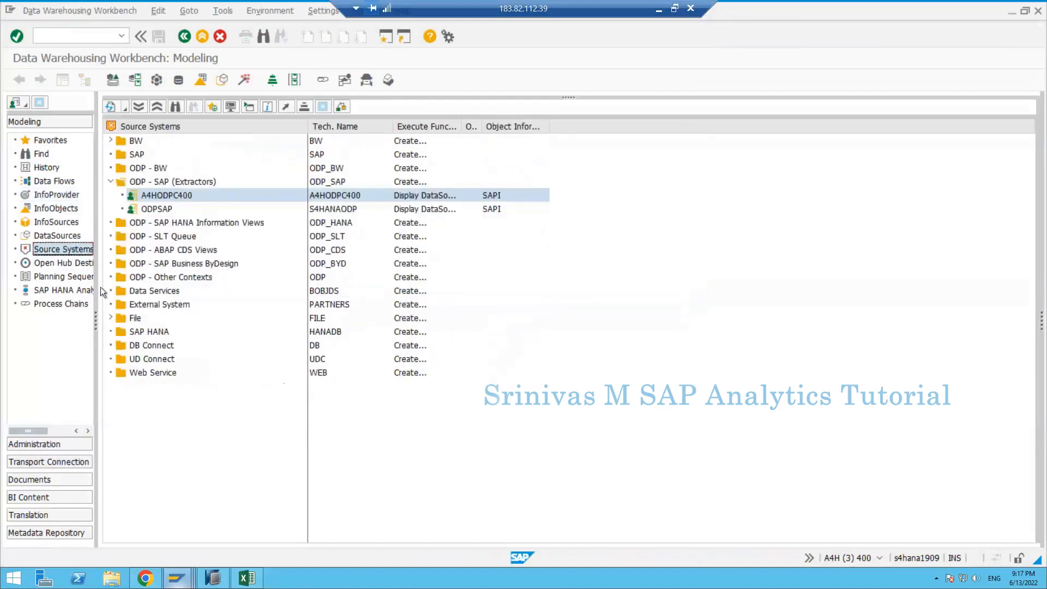
{"action": "left_click_drag", "start_coordinate": [96, 316], "coordinate": [144, 317]}
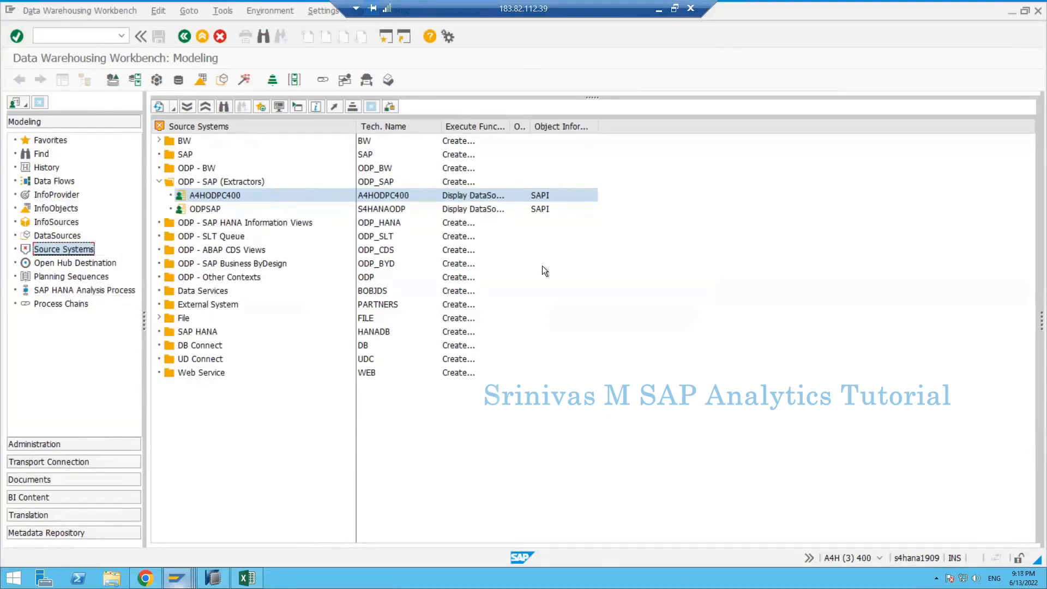
{"action": "double_click", "coordinate": [511, 124]}
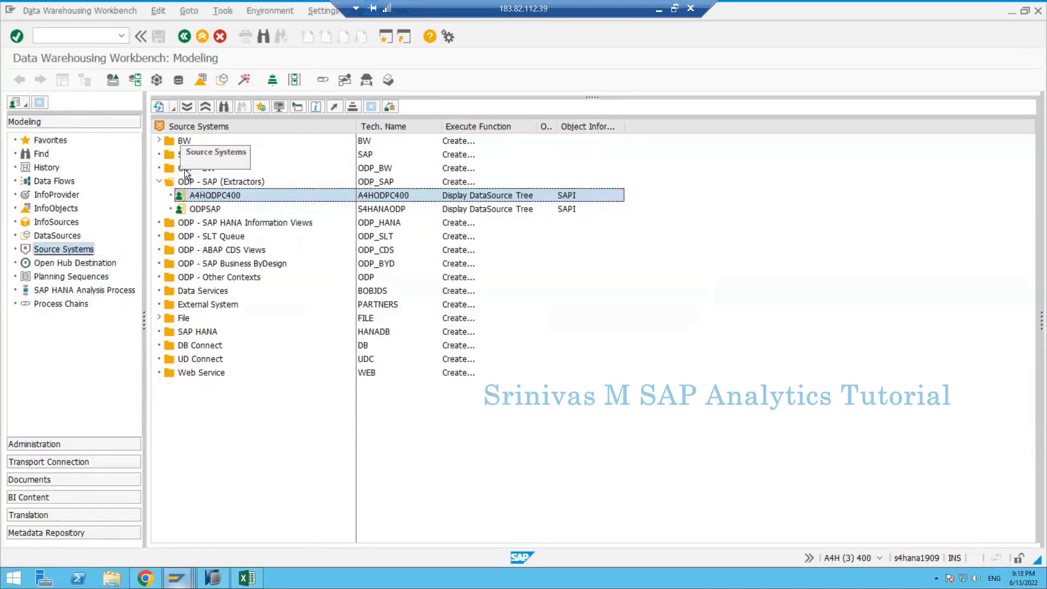
Collapse the ODP - SAP (Extractors) folder and select all ODP folders from ODP - BW through ODP - Other Contexts
{"action": "left_click", "coordinate": [164, 168]}
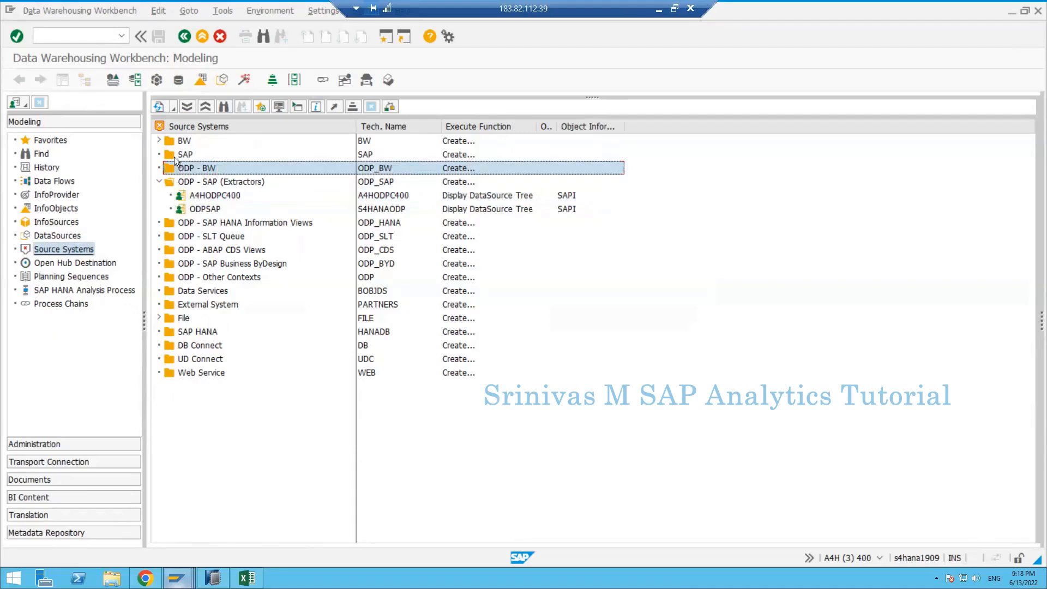
{"action": "left_click", "coordinate": [166, 182]}
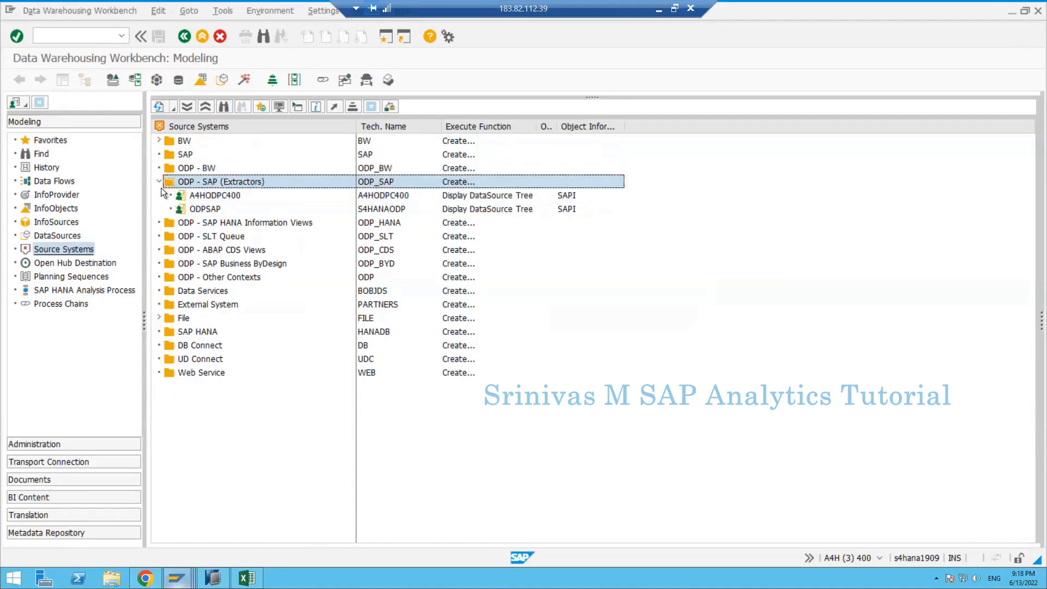
{"action": "left_click", "coordinate": [159, 182]}
{"action": "left_click", "coordinate": [189, 173]}
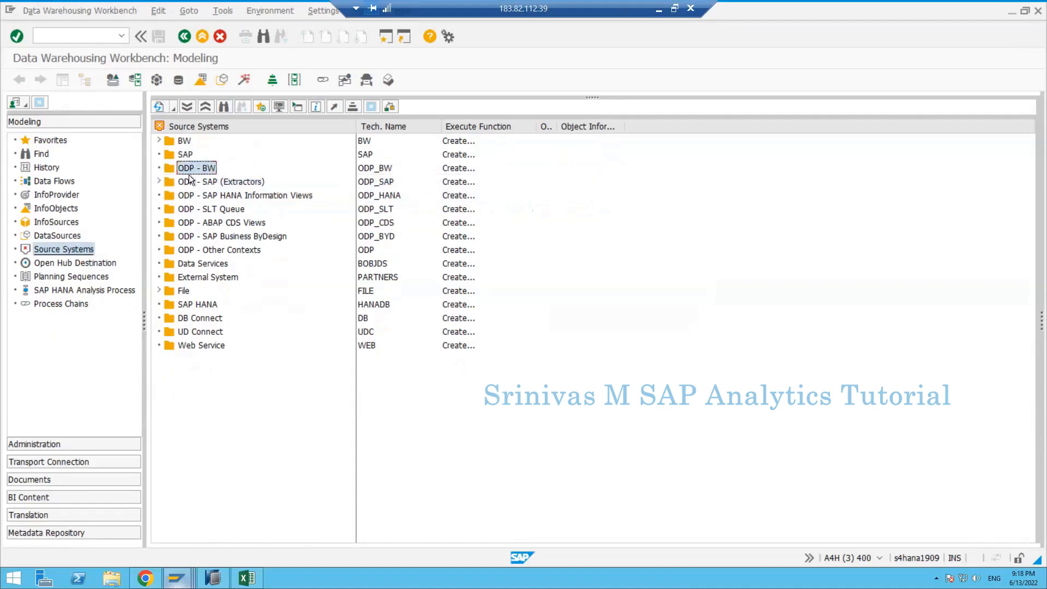
{"action": "left_click", "coordinate": [201, 184], "text": "ctrl"}
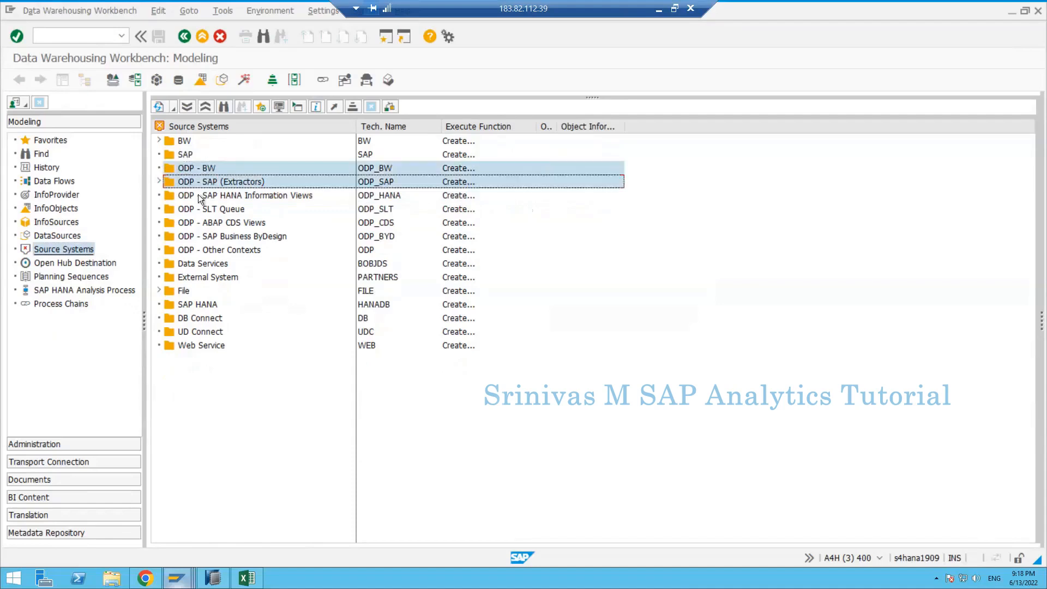
{"action": "left_click", "coordinate": [198, 194], "text": "ctrl"}
{"action": "left_click", "coordinate": [196, 211], "text": "ctrl"}
{"action": "left_click", "coordinate": [195, 226], "text": "ctrl"}
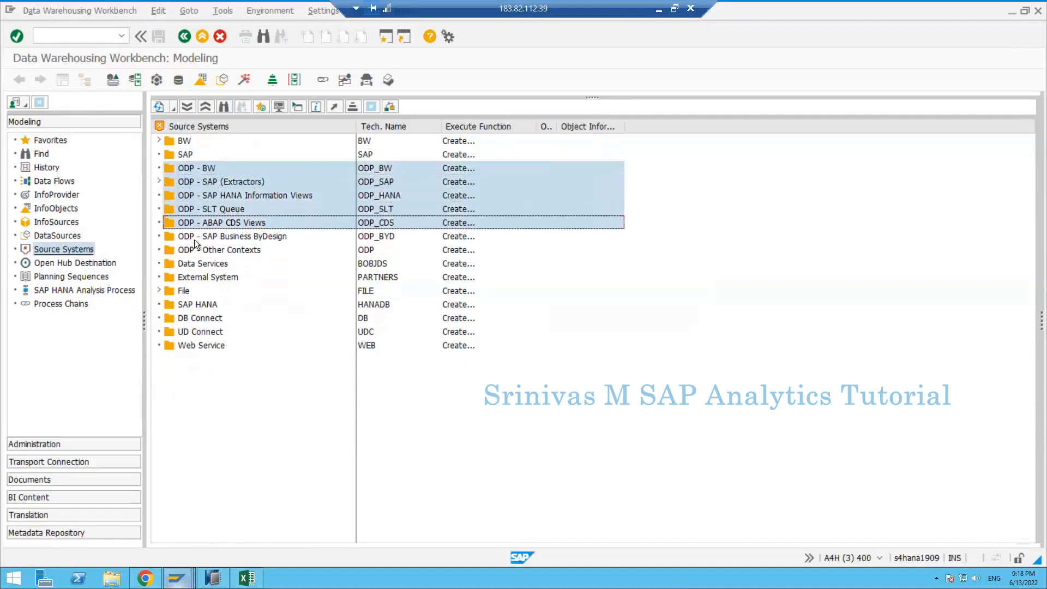
{"action": "left_click", "coordinate": [192, 237], "text": "ctrl"}
{"action": "left_click", "coordinate": [191, 250], "text": "ctrl"}
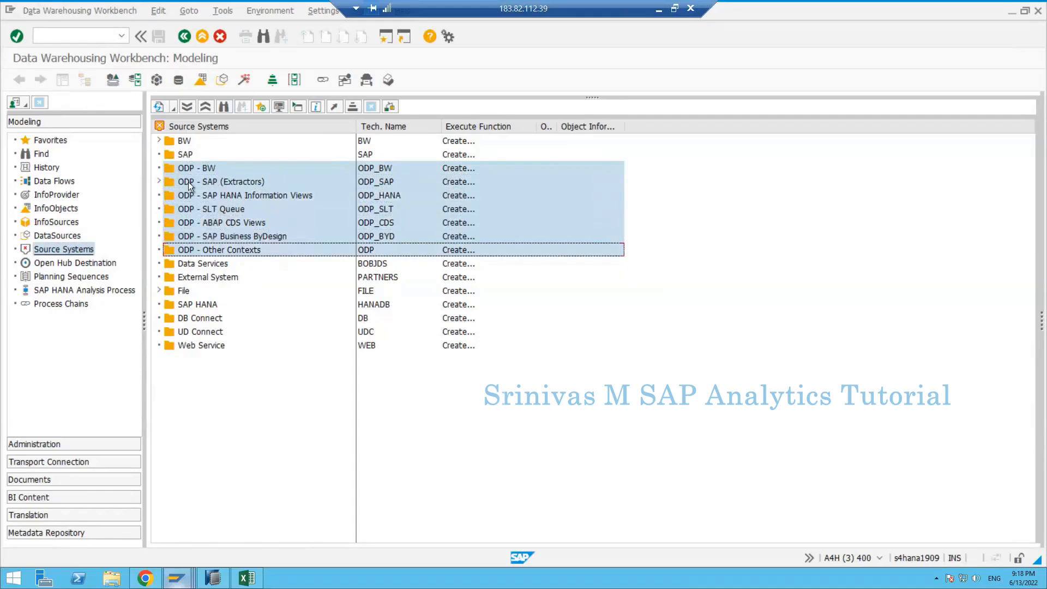
Check the available actions for the SAP source system folder and dismiss them without creating anything
{"action": "left_click", "coordinate": [167, 152]}
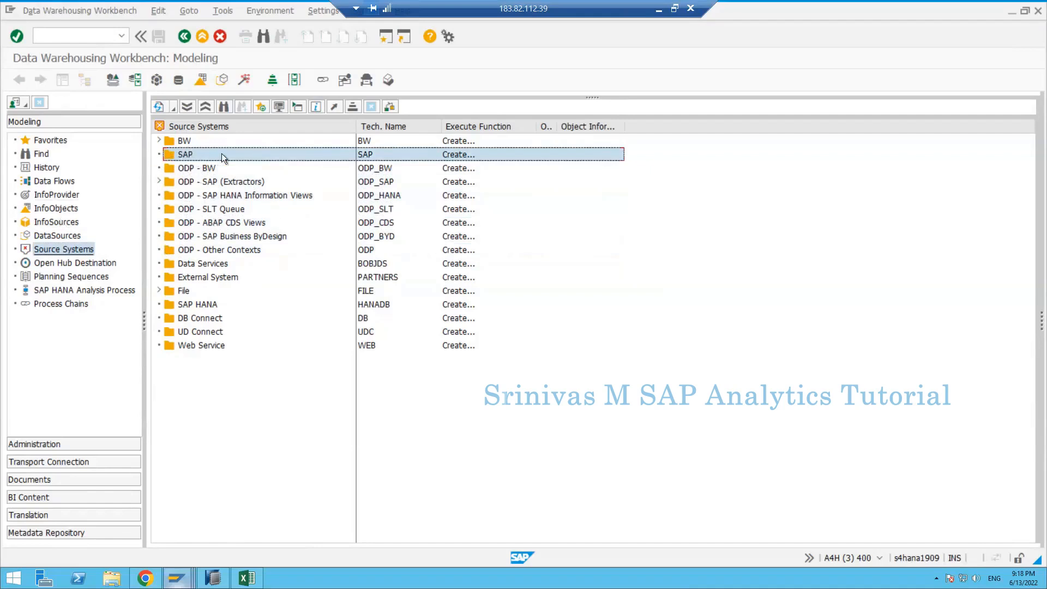
{"action": "right_click", "coordinate": [184, 157]}
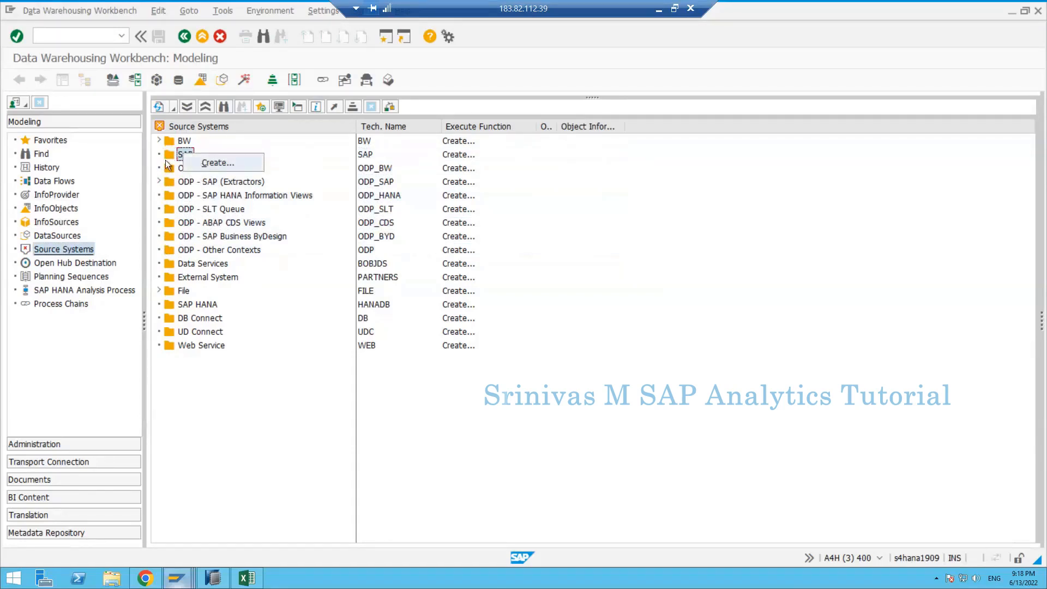
{"action": "left_click", "coordinate": [192, 188]}
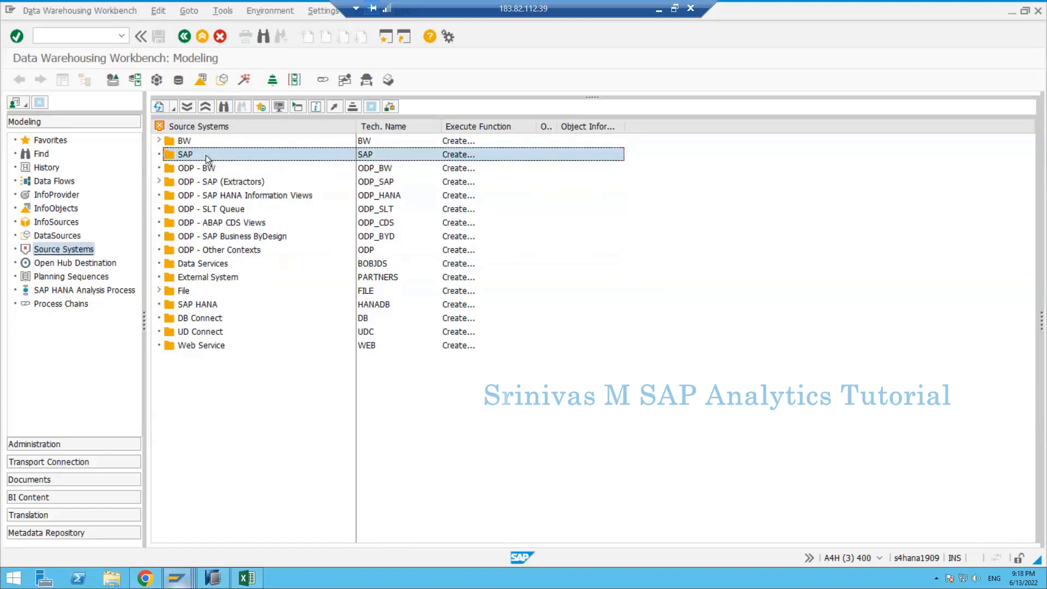
Expand the BW folder to inspect its logical system for client 400, and select the SAP source system folder
{"action": "left_click", "coordinate": [159, 141]}
{"action": "left_click", "coordinate": [241, 154]}
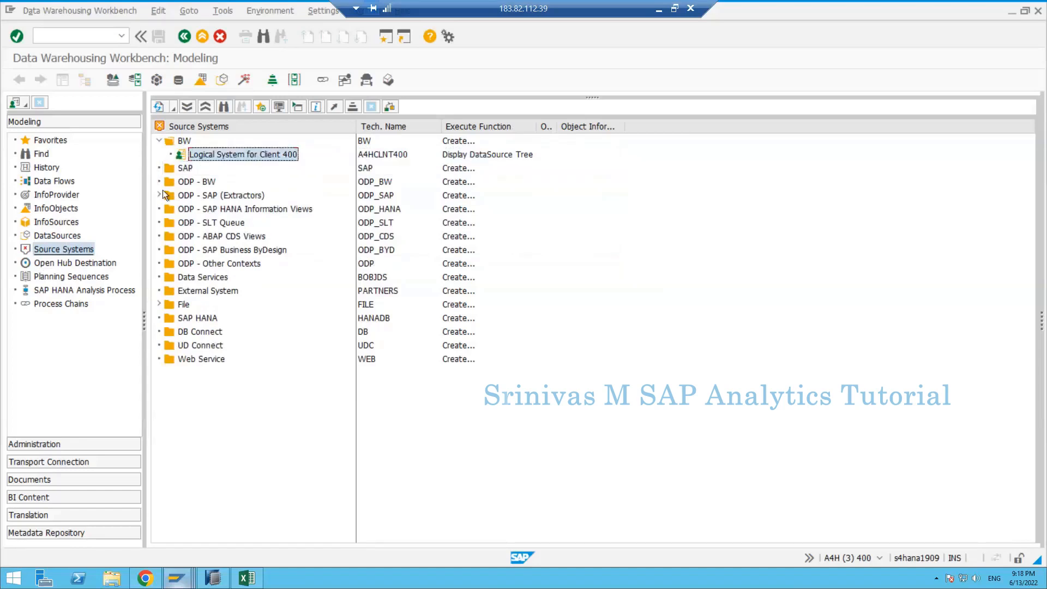
{"action": "left_click", "coordinate": [185, 169]}
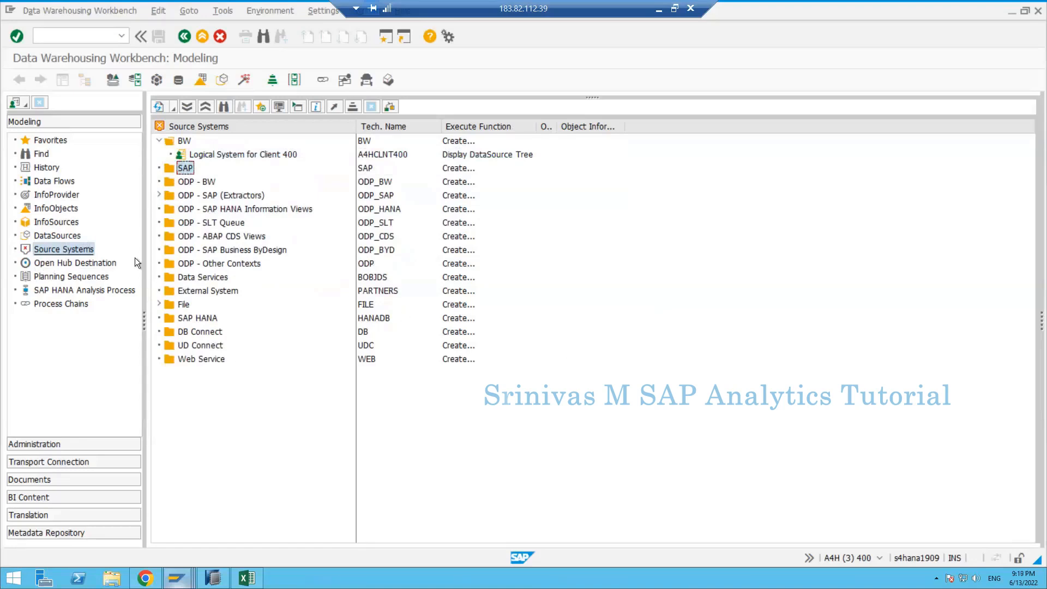
{"action": "left_click", "coordinate": [170, 166]}
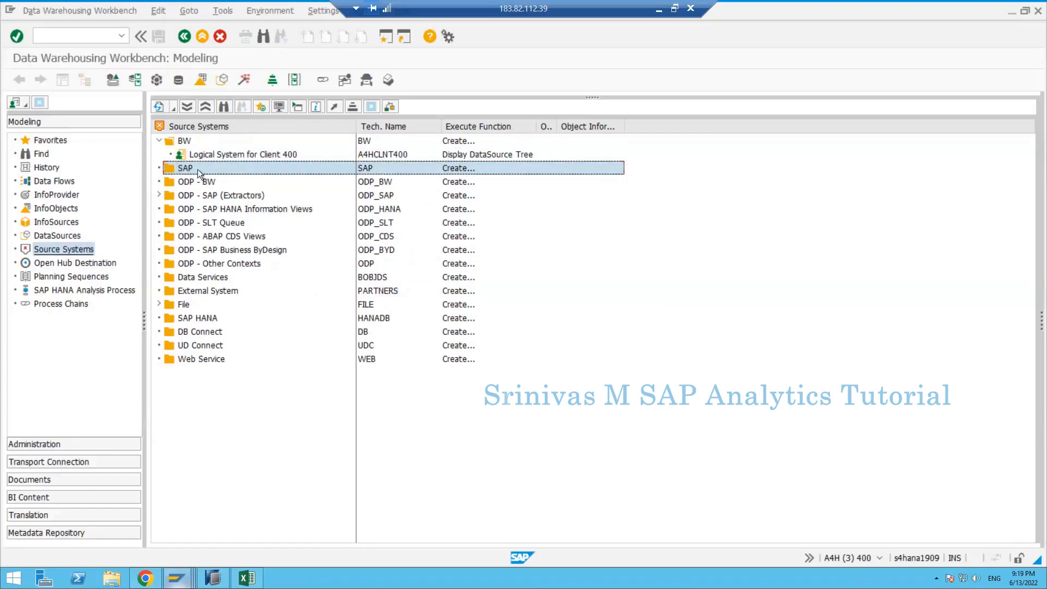
{"action": "left_click", "coordinate": [373, 165]}
{"action": "left_click", "coordinate": [169, 169]}
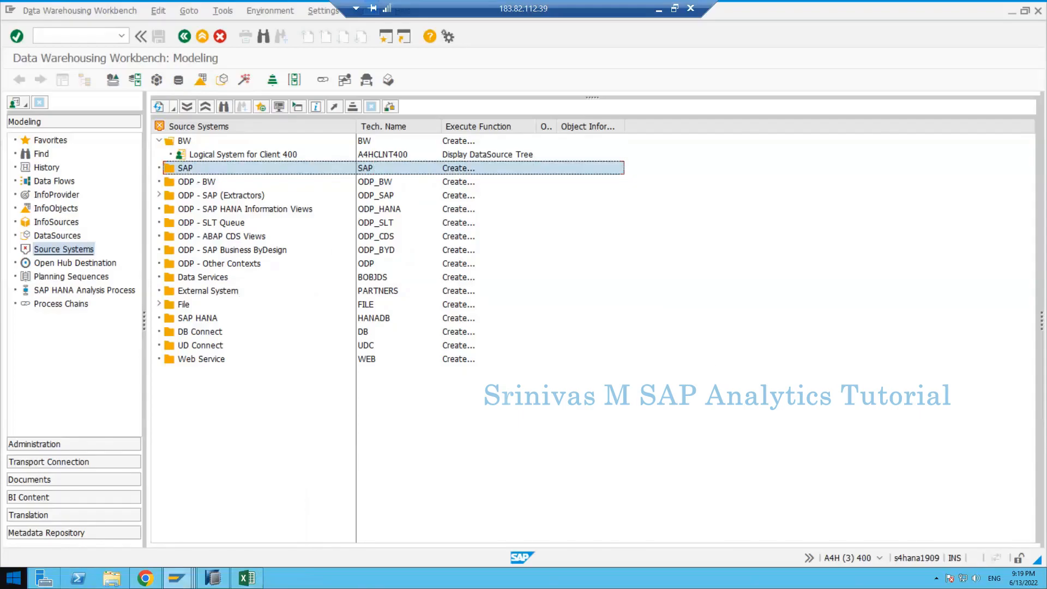
Start PowerPoint and create a blank presentation
{"action": "left_click", "coordinate": [13, 578]}
{"action": "left_click", "coordinate": [270, 300]}
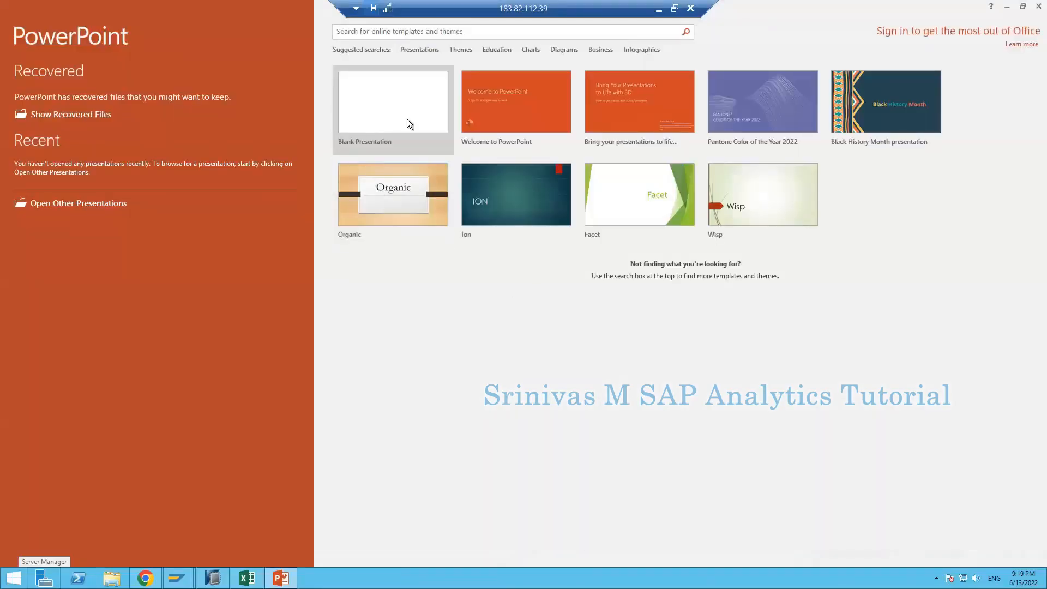
{"action": "left_click", "coordinate": [406, 121]}
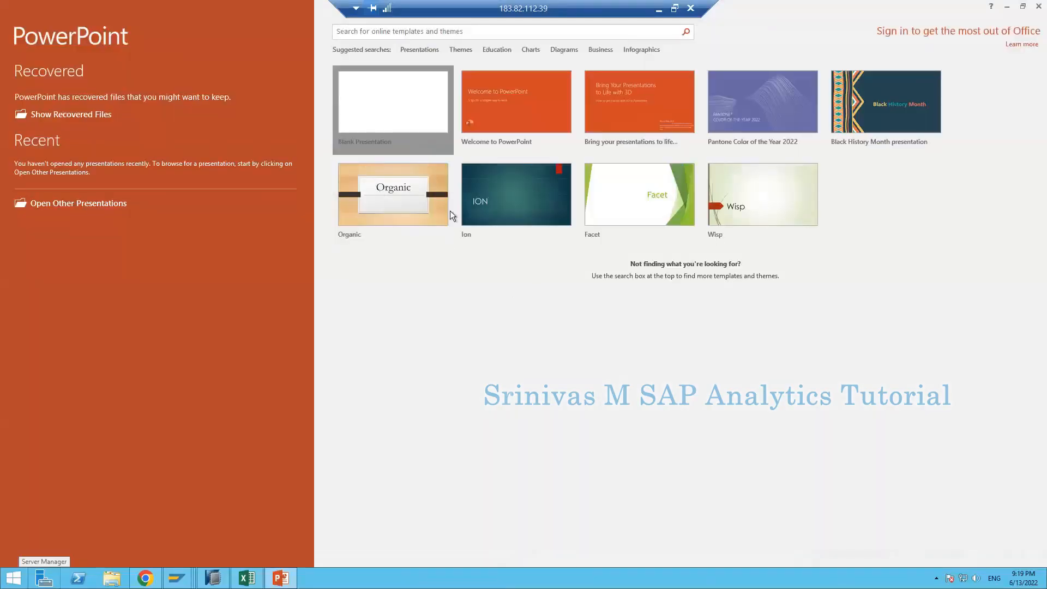
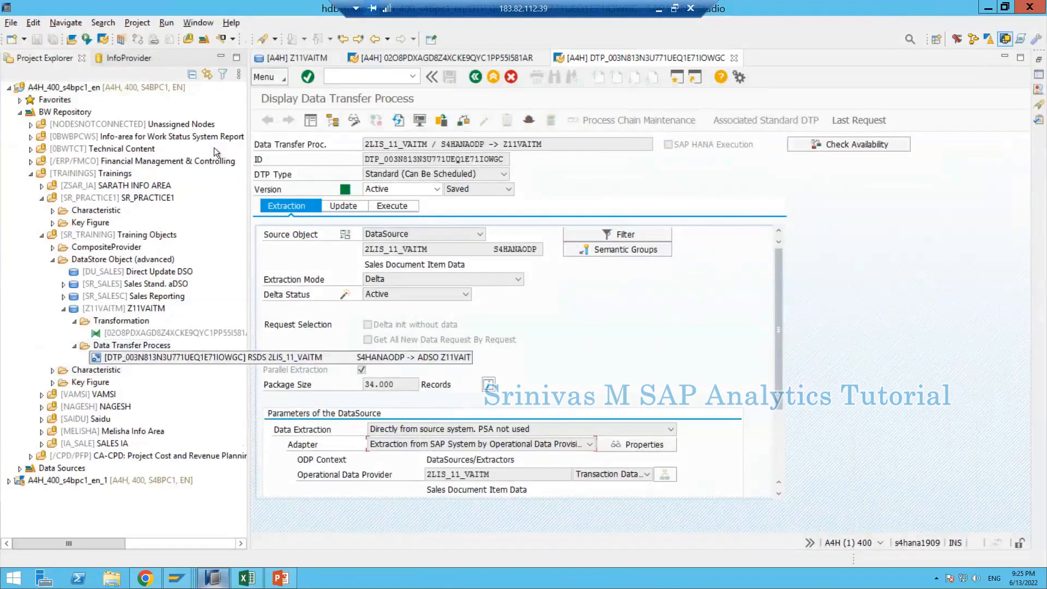
Inspect the adapter and data extraction options in the 2LIS_11_VAITM to Z11VAITM data transfer process, collapsing the Transformation folder in the project tree
{"action": "left_click", "coordinate": [110, 355]}
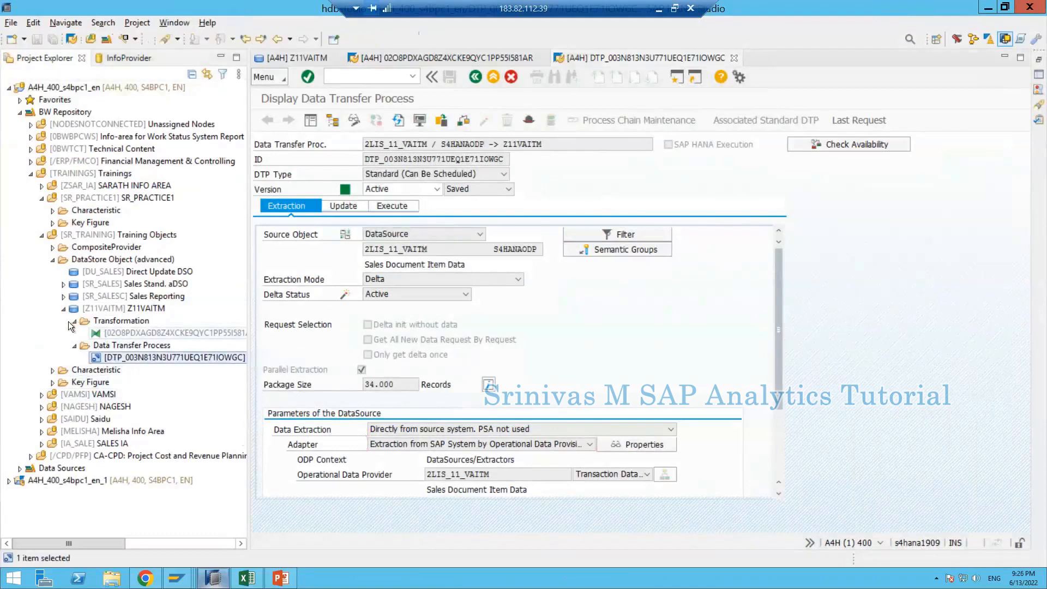
{"action": "left_click", "coordinate": [75, 321]}
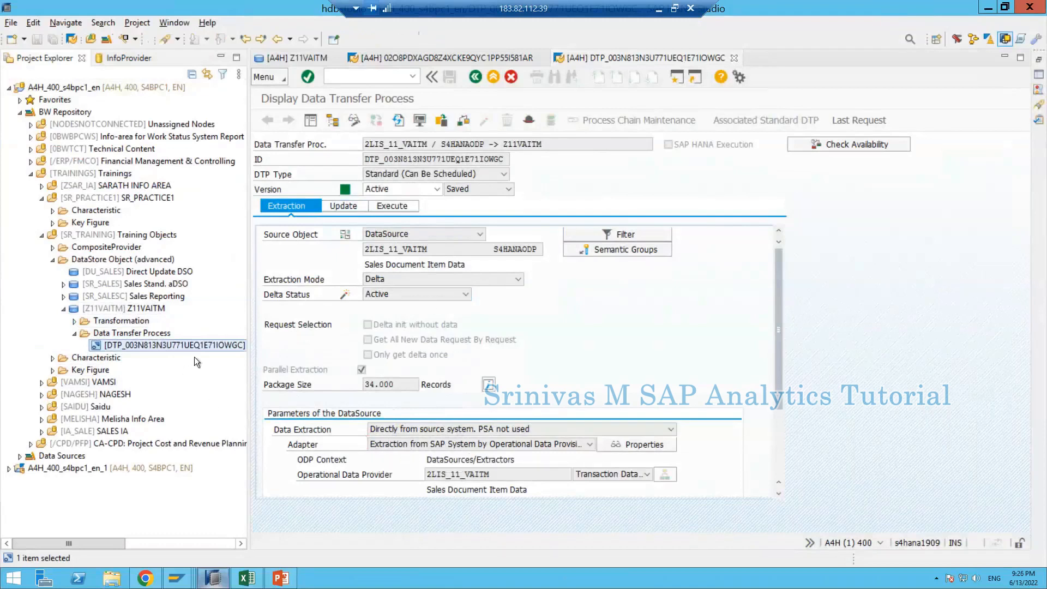
{"action": "left_click", "coordinate": [406, 446]}
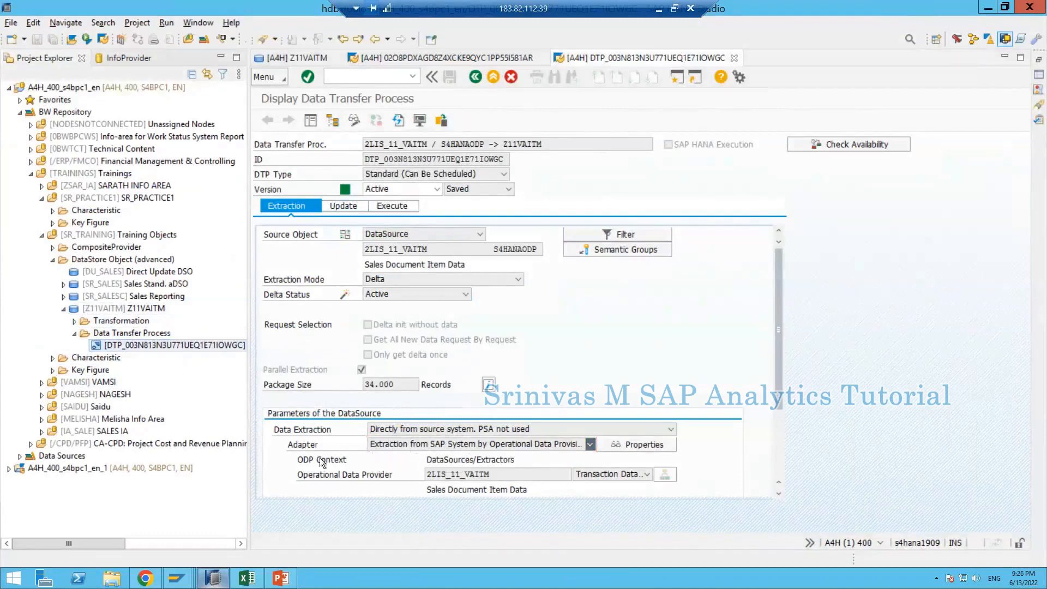
{"action": "left_click", "coordinate": [466, 442]}
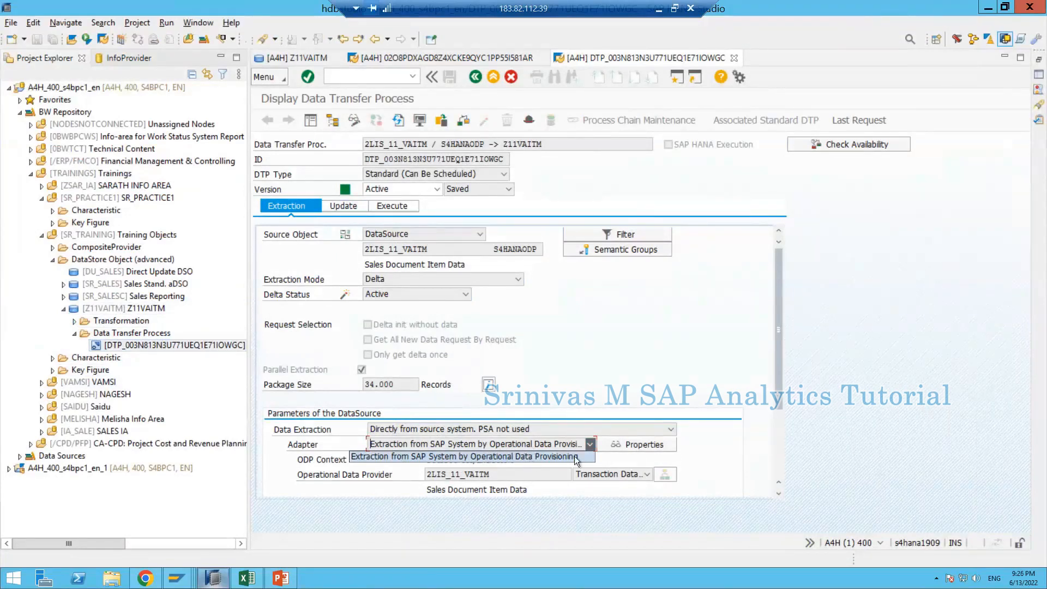
{"action": "left_click", "coordinate": [486, 434]}
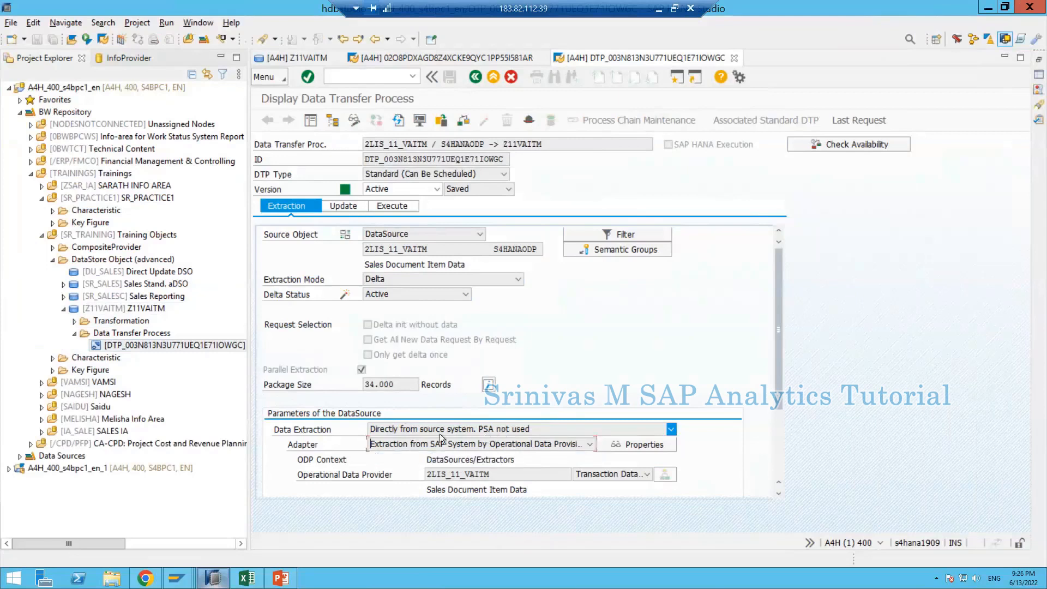
{"action": "left_click", "coordinate": [479, 429]}
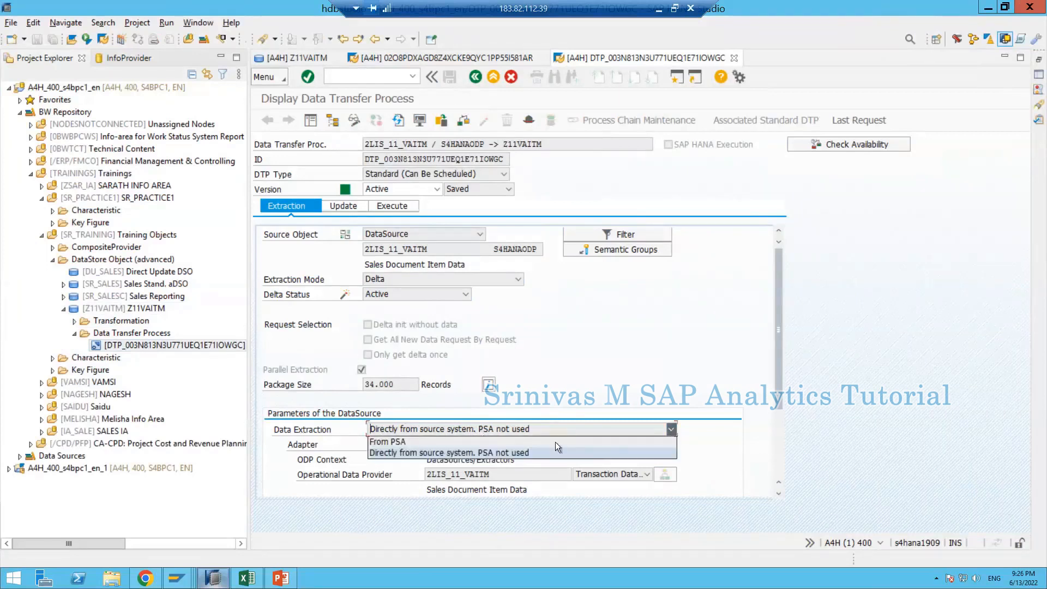
{"action": "left_click", "coordinate": [411, 443]}
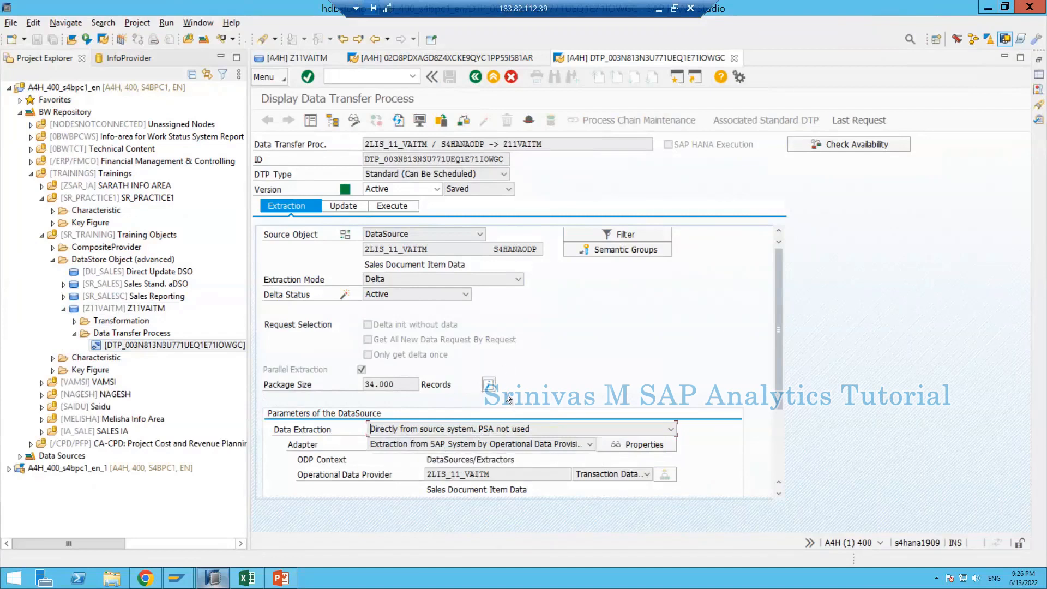
Expand DataStore objects SR_SALES and SR_SALESC in the project tree to show SR_SALESC's transformation and data transfer process
{"action": "left_click", "coordinate": [61, 284]}
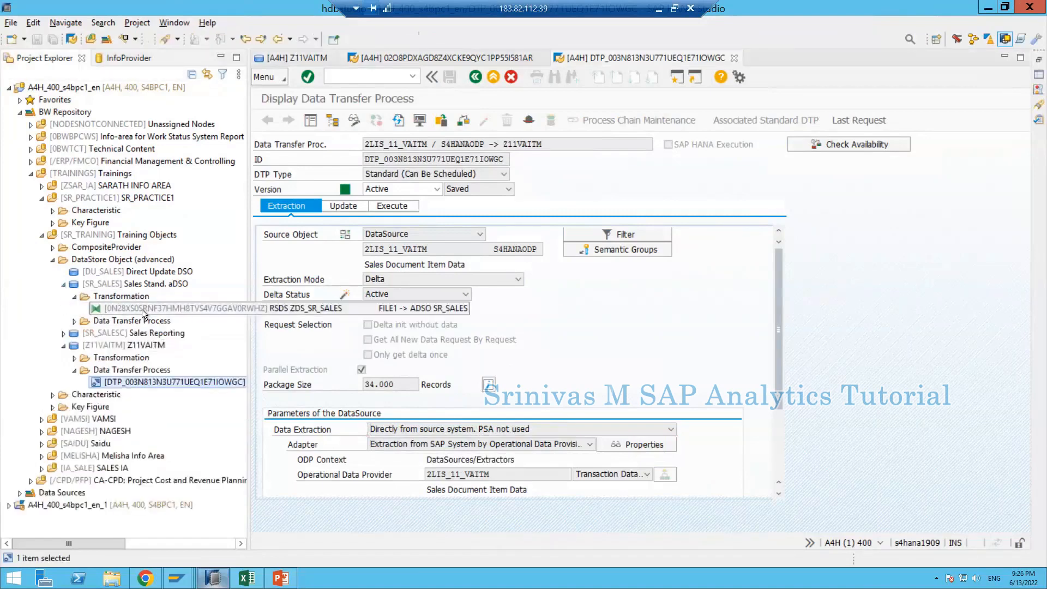
{"action": "left_click", "coordinate": [63, 333]}
{"action": "left_click", "coordinate": [74, 346]}
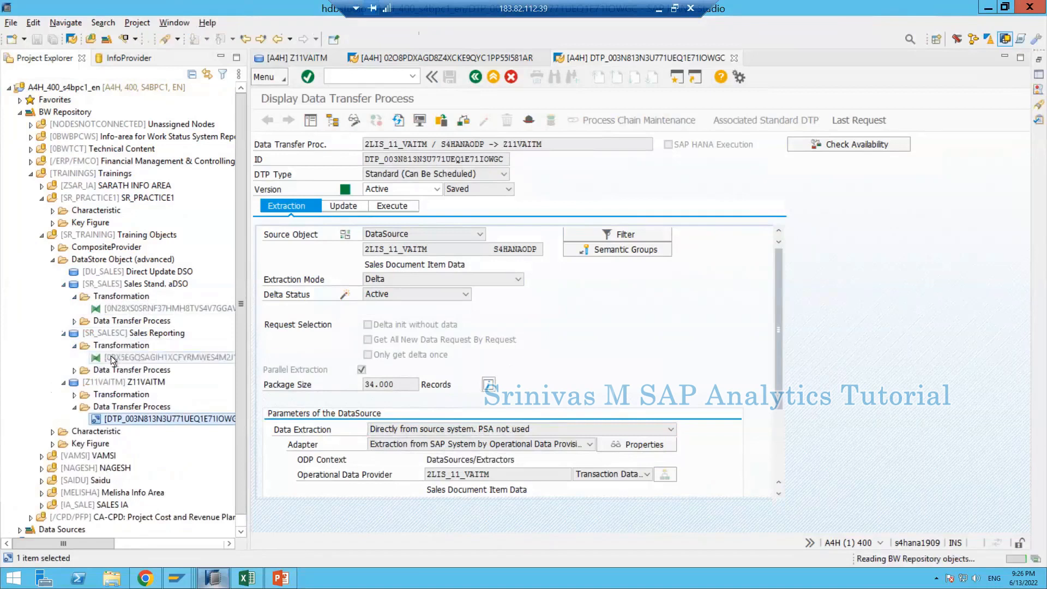
{"action": "left_click", "coordinate": [133, 358]}
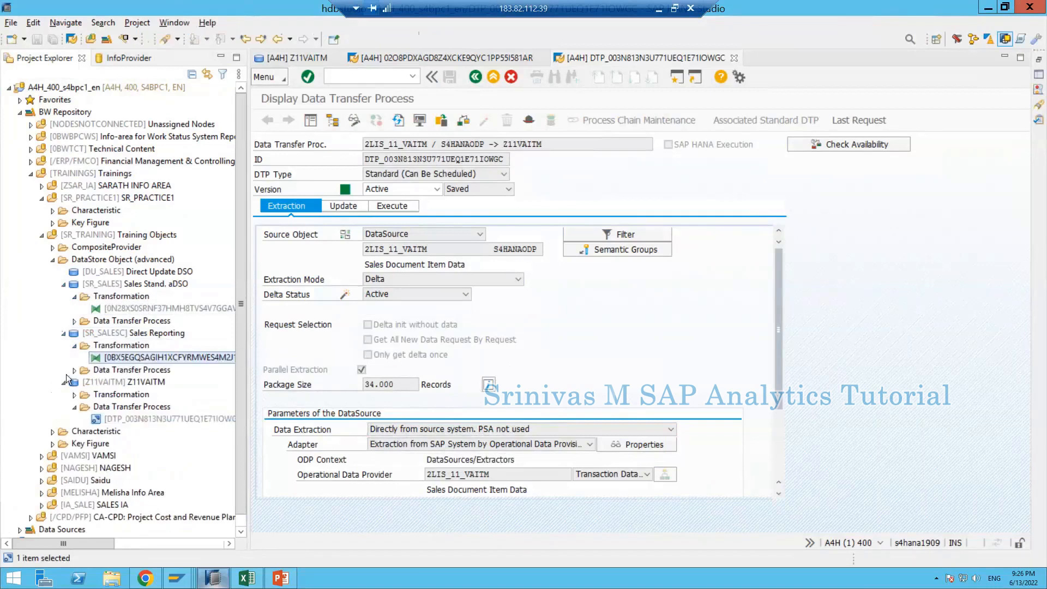
{"action": "left_click", "coordinate": [76, 371]}
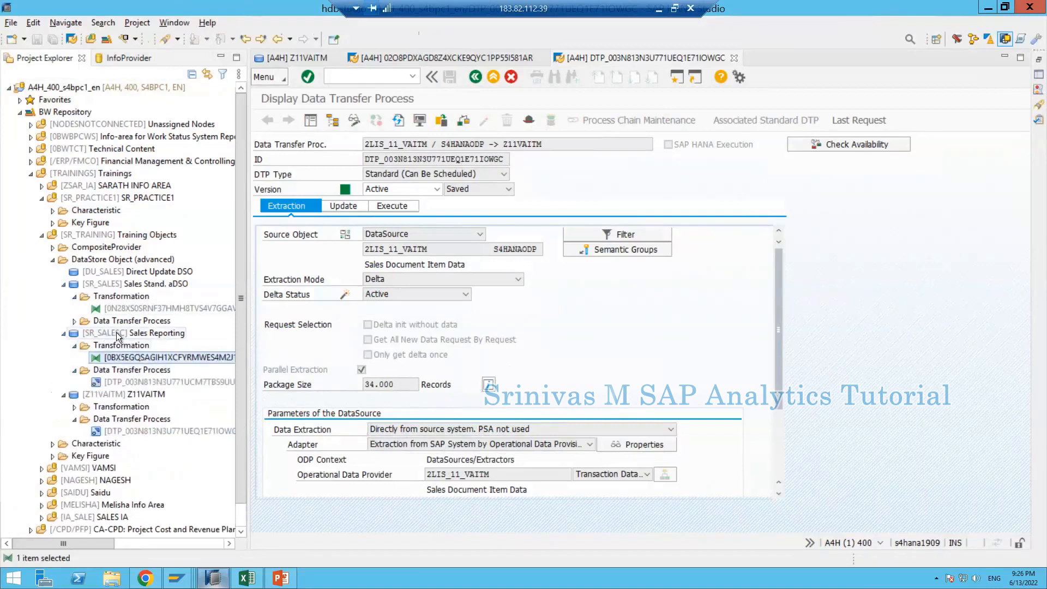
{"action": "left_click", "coordinate": [112, 335]}
Open the SR_SALES to SR_SALESC data transfer process, dismiss the information messages and review its extraction, update and execute settings
{"action": "left_click", "coordinate": [123, 382]}
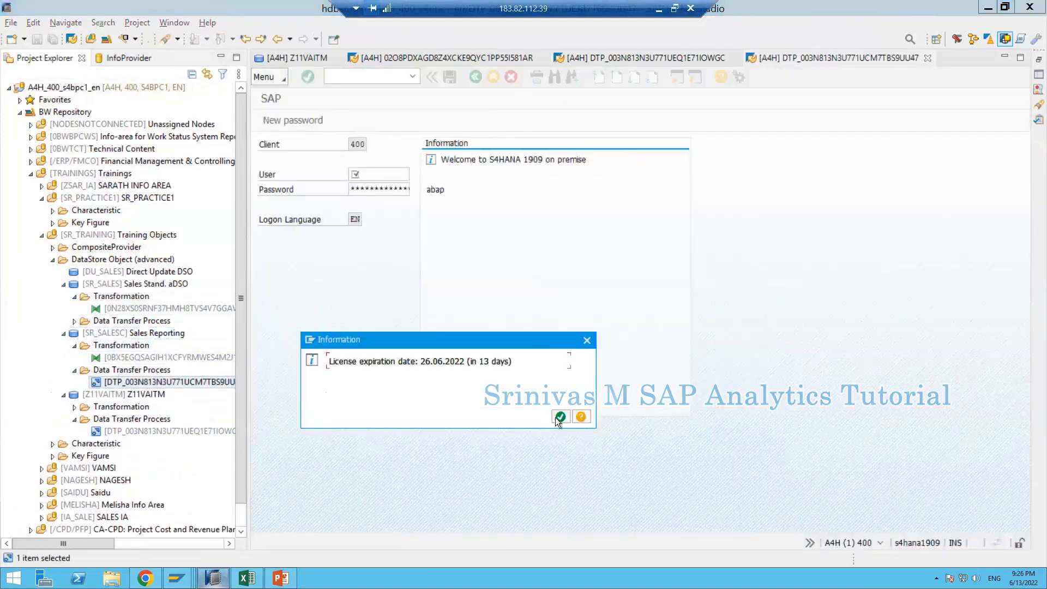
{"action": "left_click", "coordinate": [558, 418]}
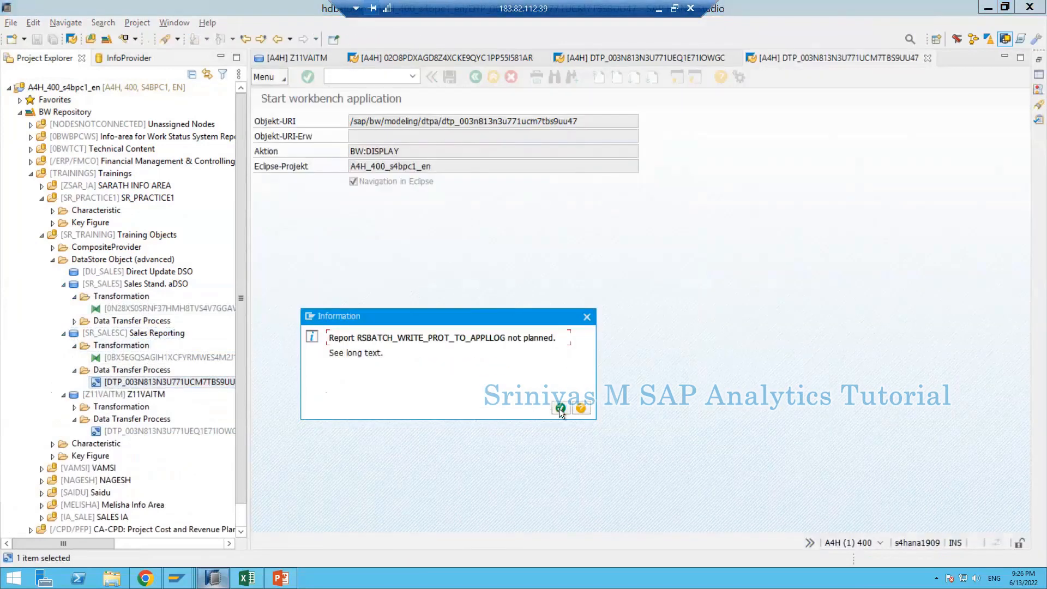
{"action": "left_click", "coordinate": [560, 408]}
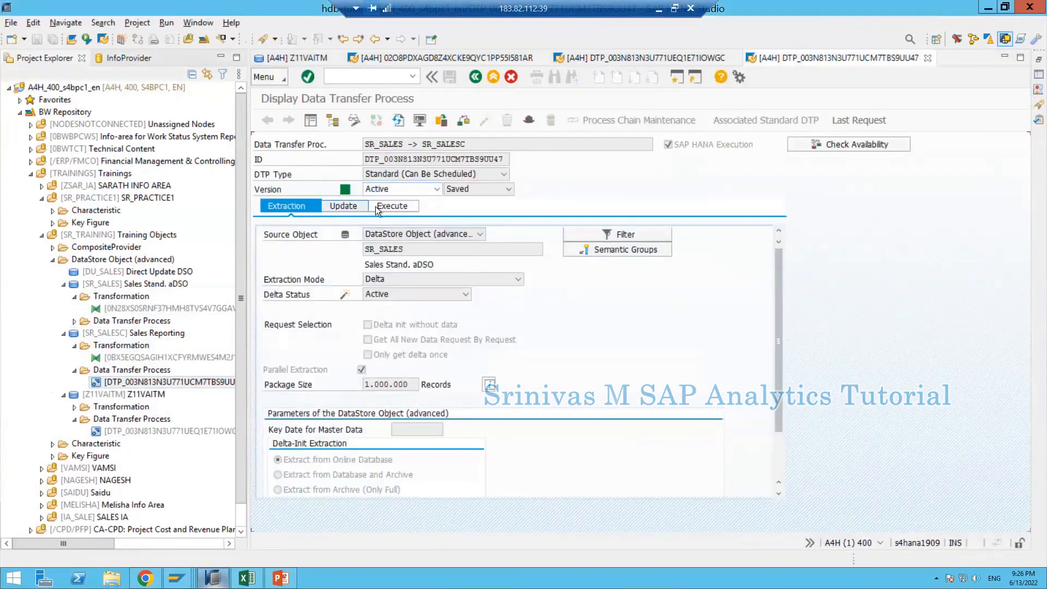
{"action": "left_click", "coordinate": [344, 206]}
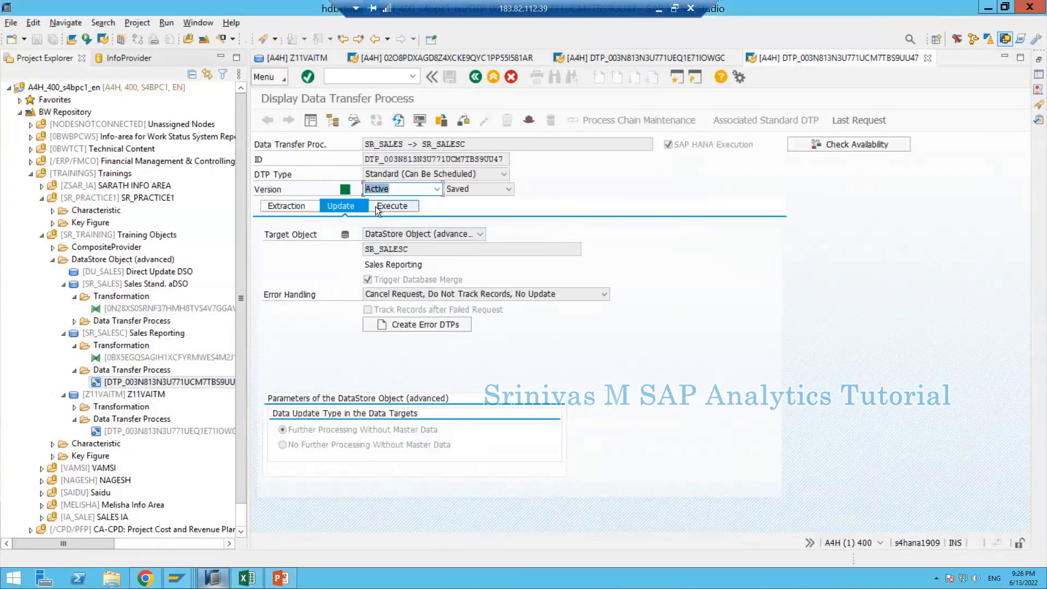
{"action": "left_click", "coordinate": [276, 207]}
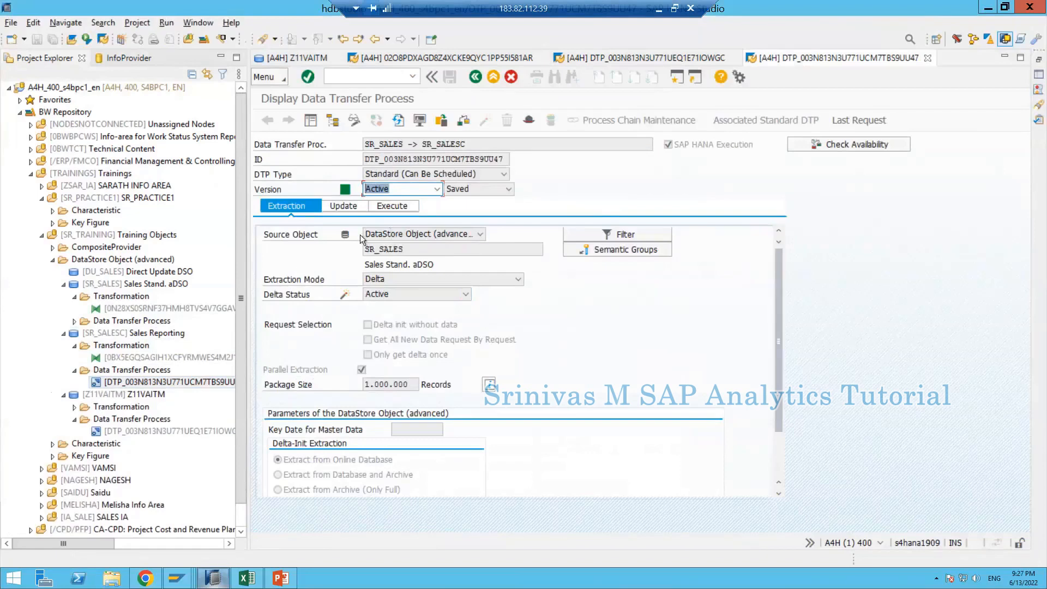
{"action": "left_click", "coordinate": [360, 206]}
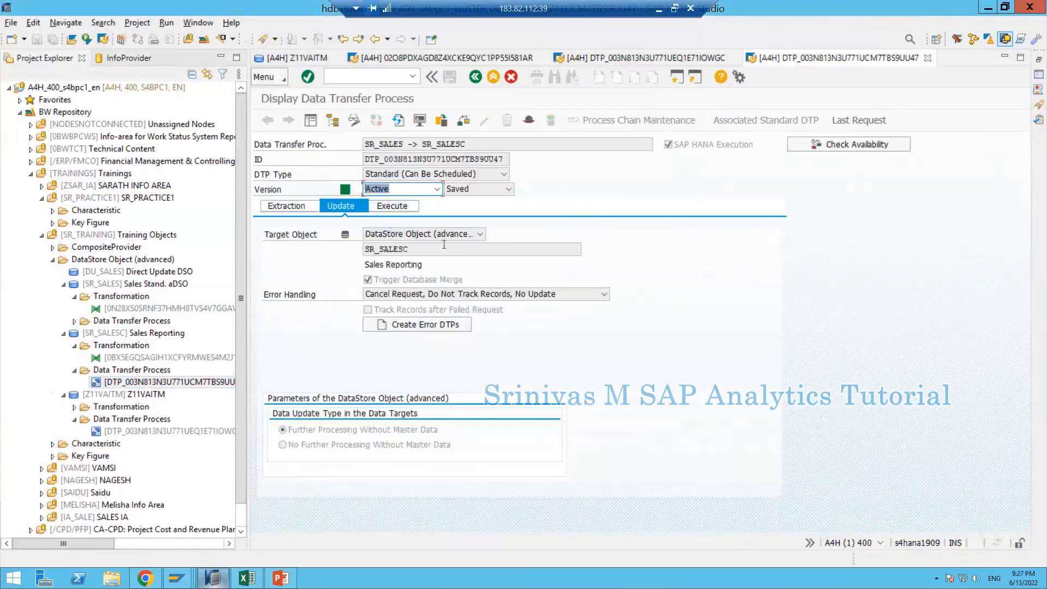
{"action": "left_click", "coordinate": [393, 207]}
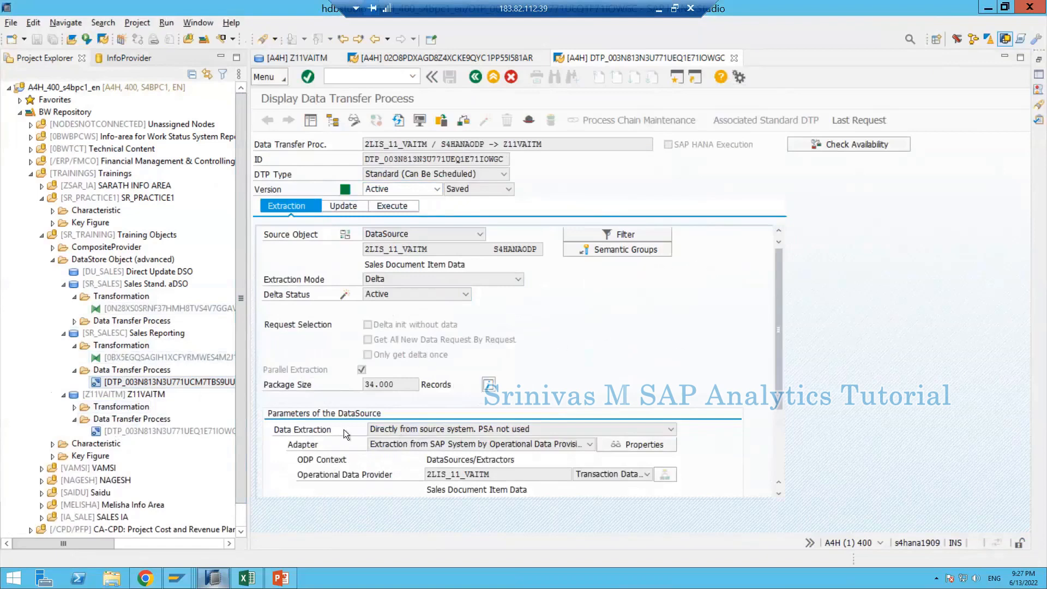
Switch to the PowerPoint slide comparing SAP BW without HANA and SAP BW on HANA
{"action": "left_click", "coordinate": [281, 578]}
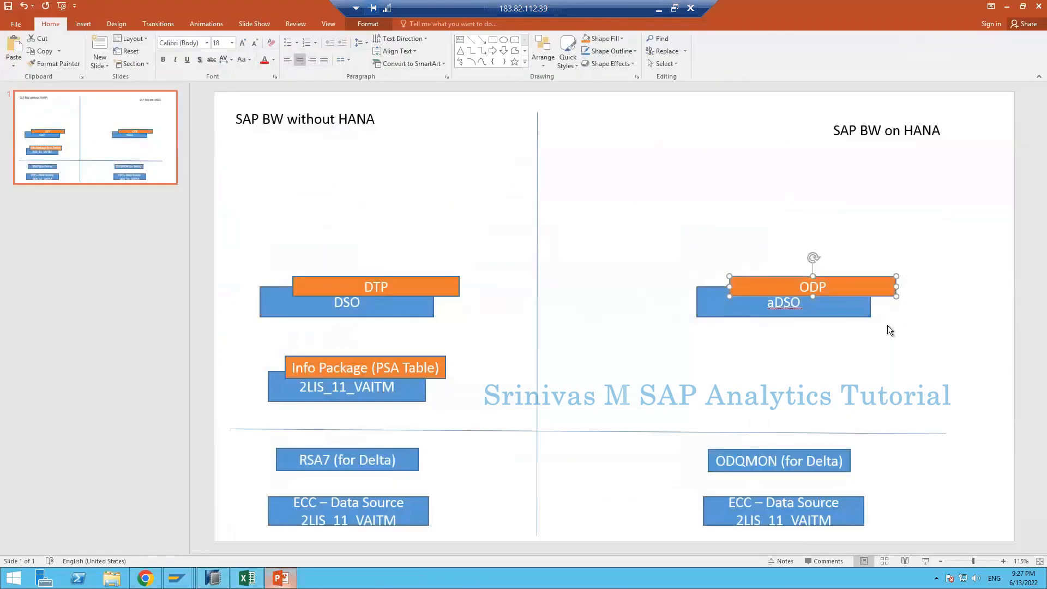
Compare the without-HANA and on-HANA flow shapes on the slide, highlighting each side's objects and the ODQMON (for Delta) box
{"action": "left_click", "coordinate": [708, 361]}
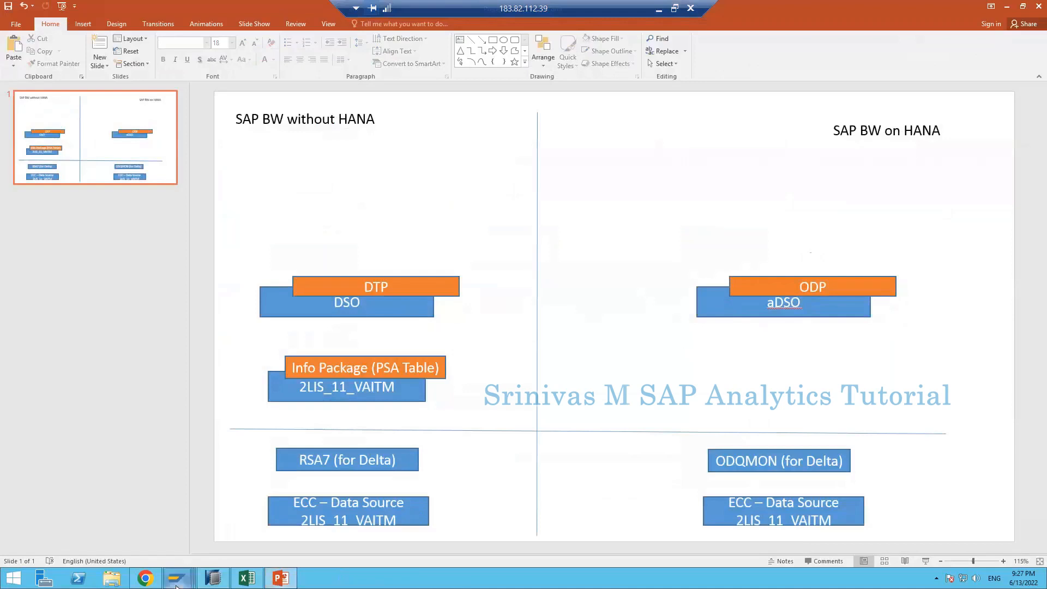
{"action": "left_click", "coordinate": [402, 458]}
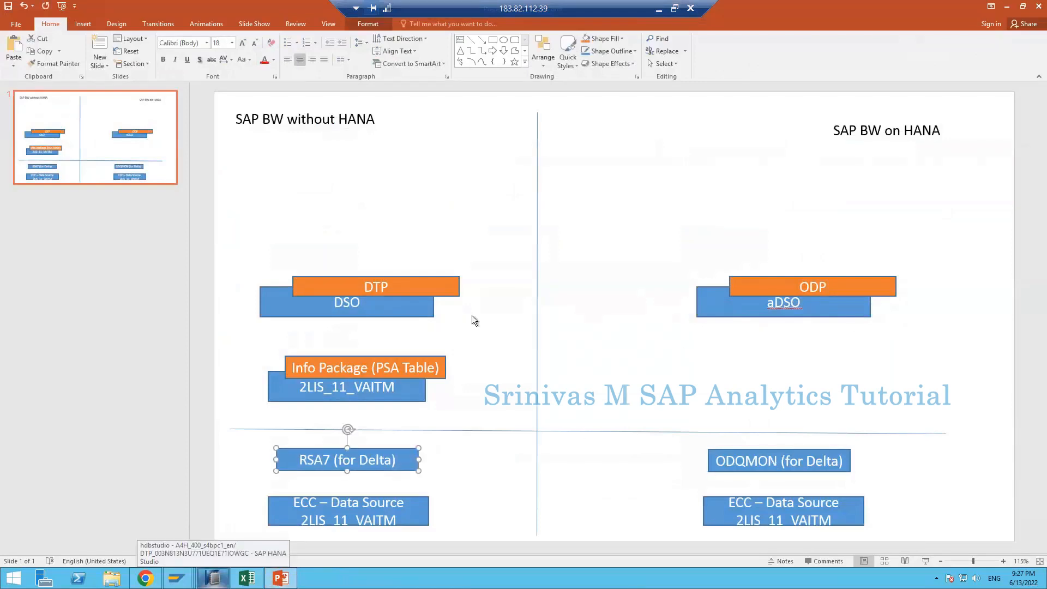
{"action": "left_click_drag", "start_coordinate": [497, 217], "coordinate": [244, 557]}
{"action": "left_click", "coordinate": [669, 230]}
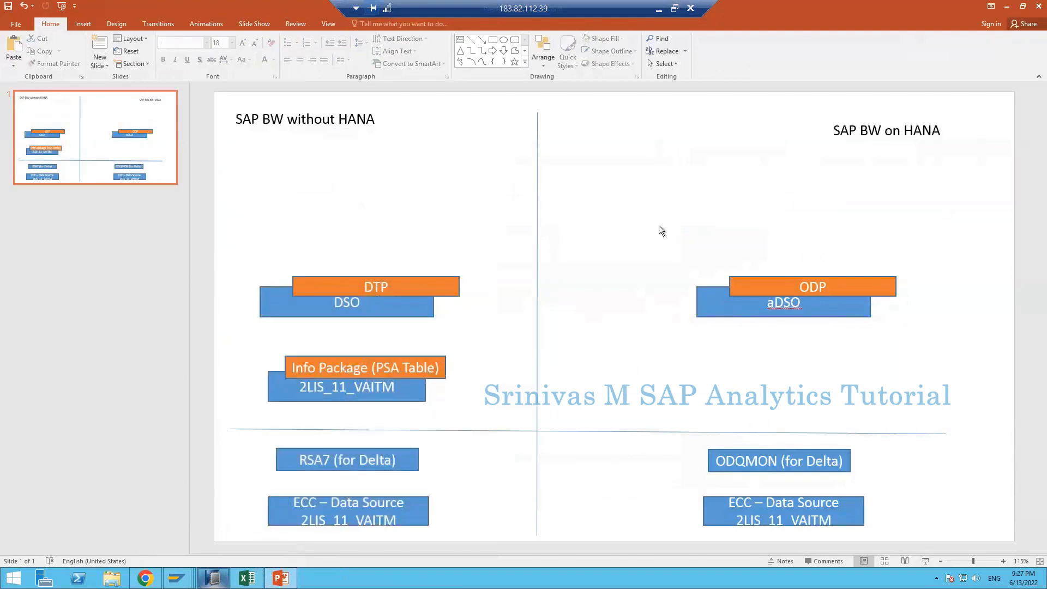
{"action": "left_click_drag", "start_coordinate": [659, 197], "coordinate": [940, 499]}
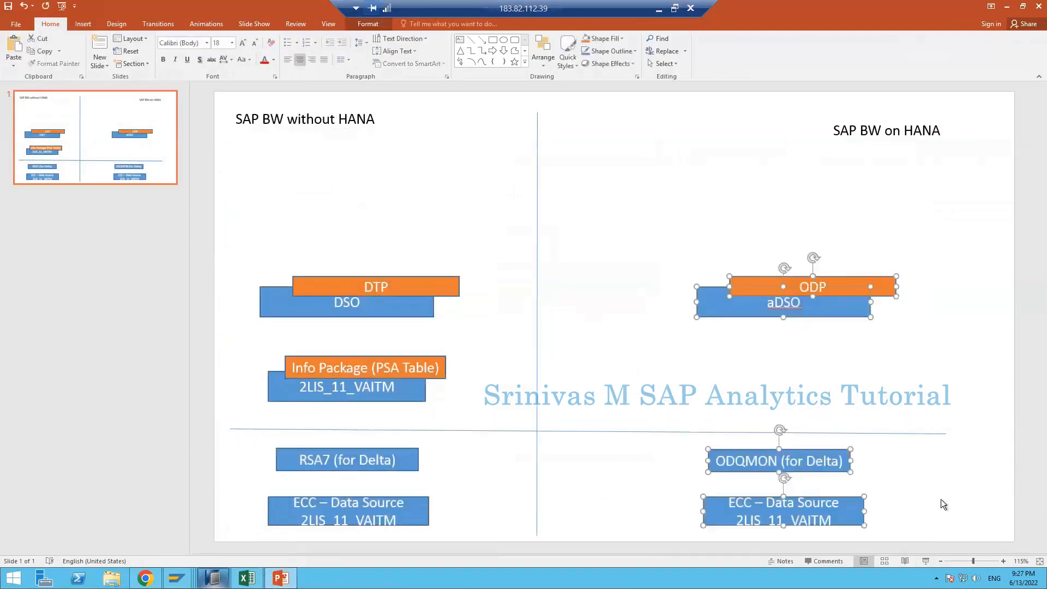
{"action": "left_click", "coordinate": [868, 495]}
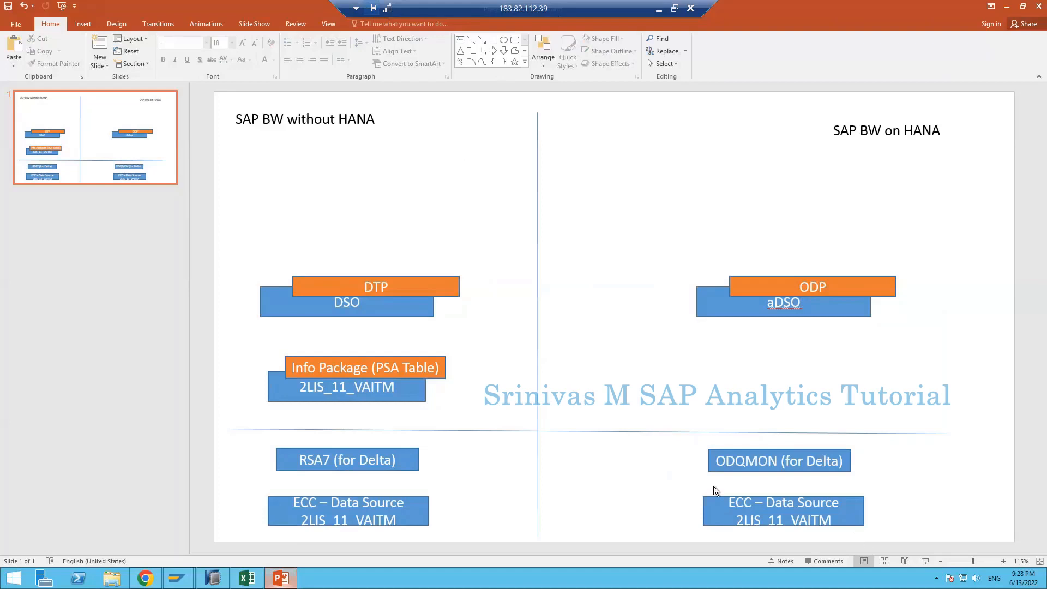
{"action": "left_click_drag", "start_coordinate": [682, 477], "coordinate": [882, 536]}
{"action": "left_click", "coordinate": [765, 465]}
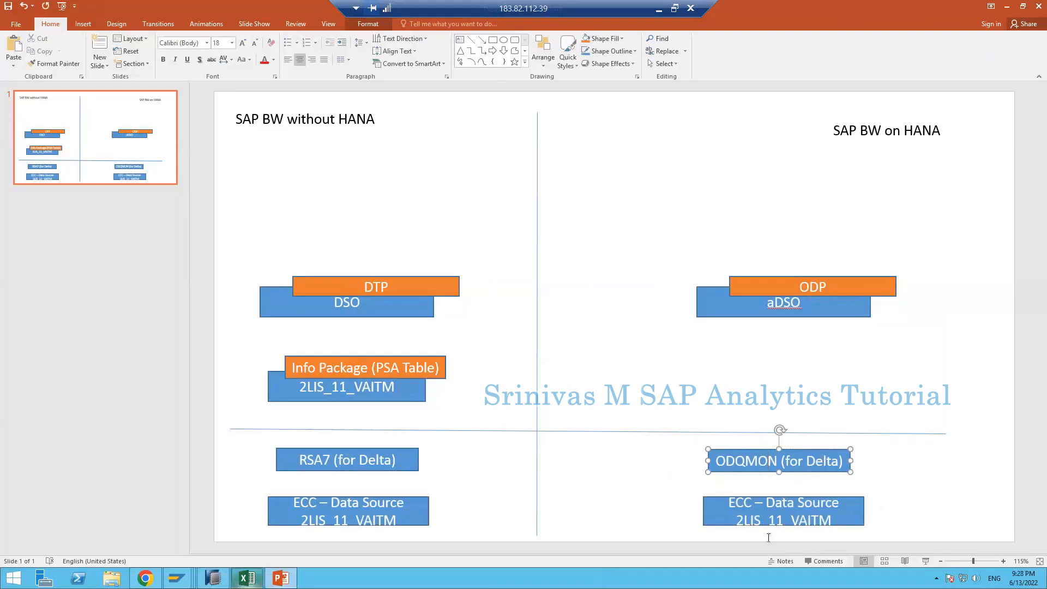
Switch to the Excel workbook and enter "Sales TRN" in cell O4 of Sheet3
{"action": "left_click", "coordinate": [213, 580]}
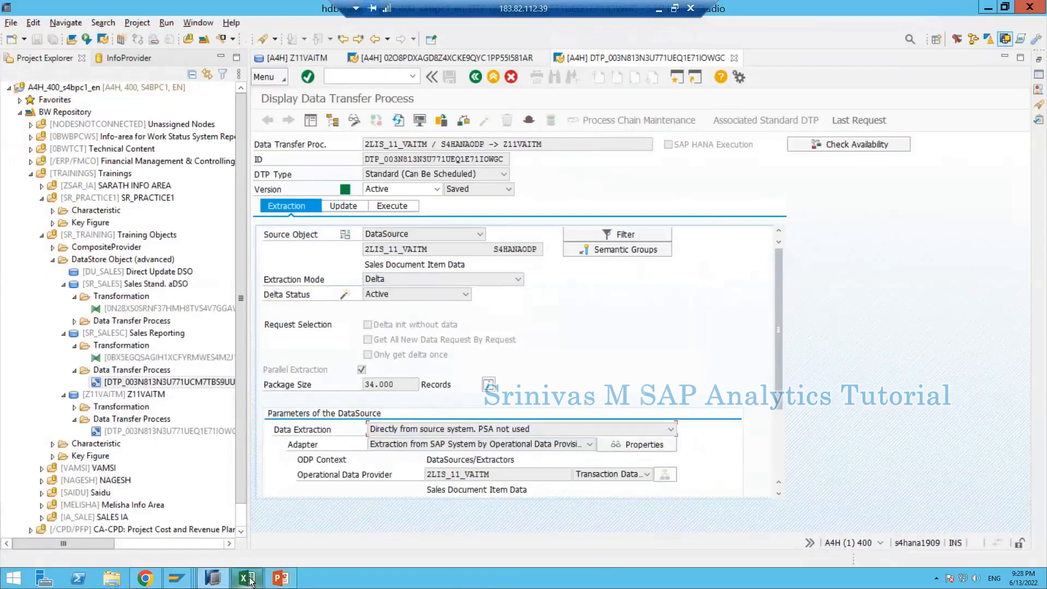
{"action": "left_click", "coordinate": [248, 579]}
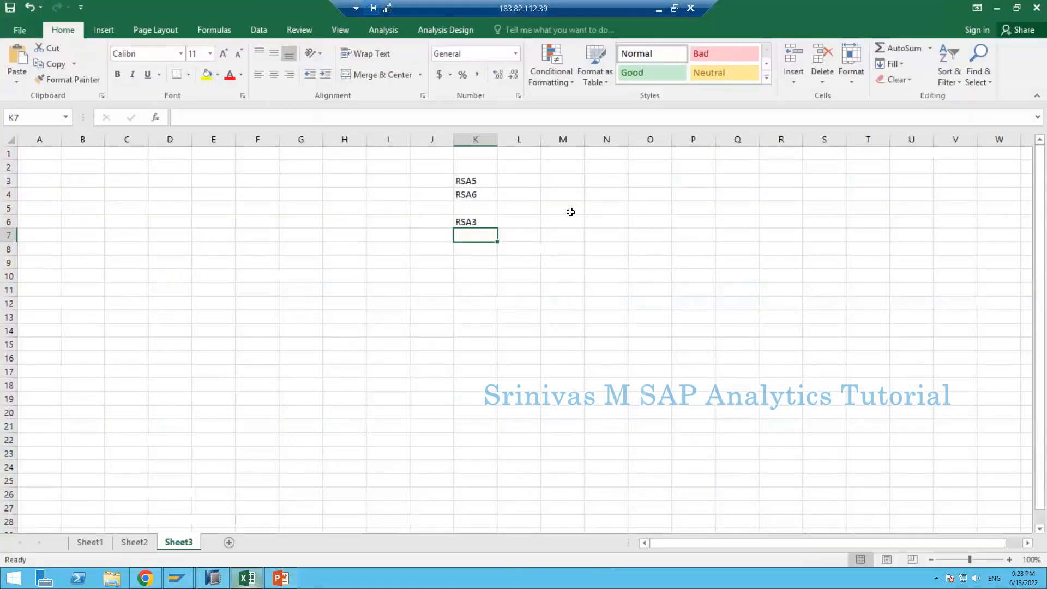
{"action": "left_click", "coordinate": [653, 198]}
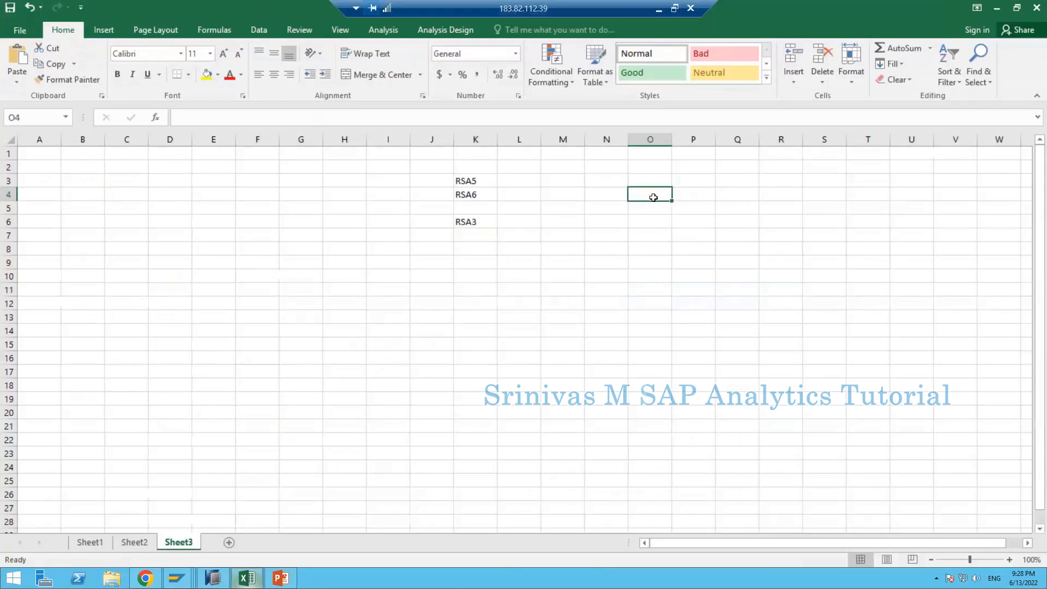
{"action": "type", "text": "Sales"}
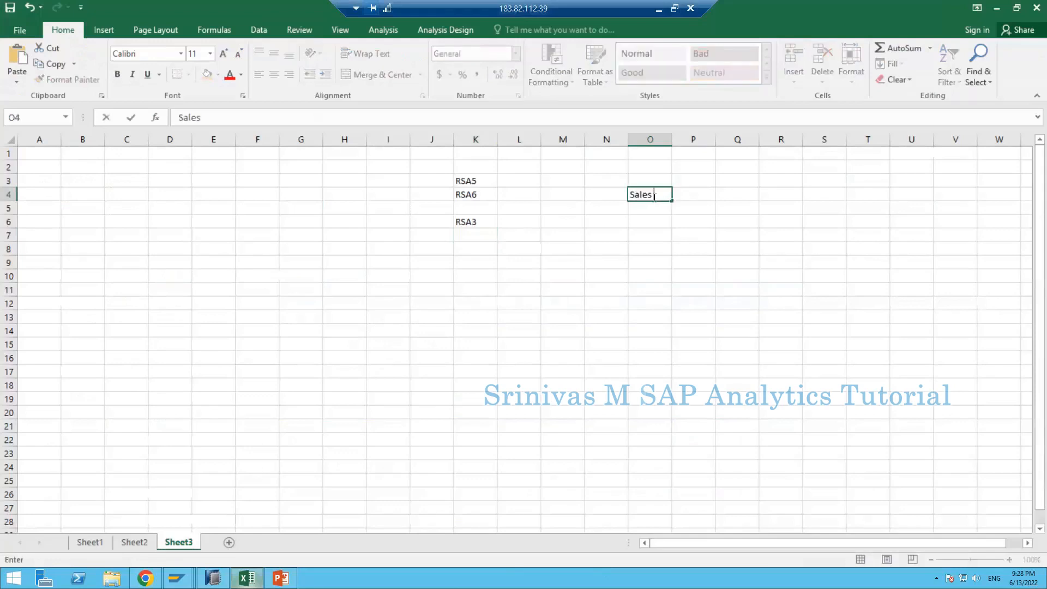
{"action": "type", "text": " TRN"}
{"action": "key", "text": "Return"}
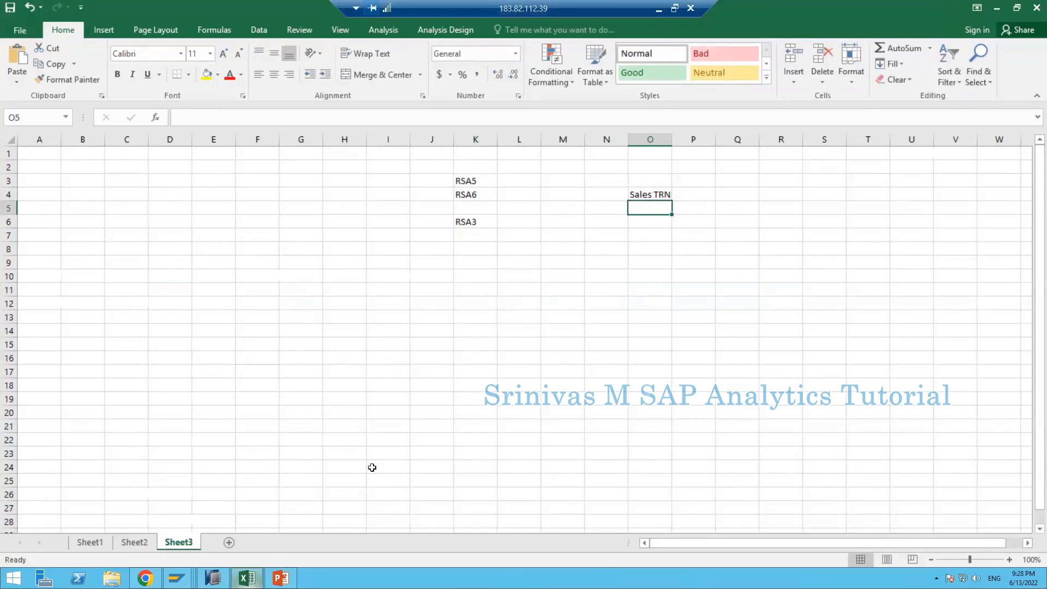
Enter "LBWQ" in cell P8 of Sheet3
{"action": "left_click", "coordinate": [176, 578]}
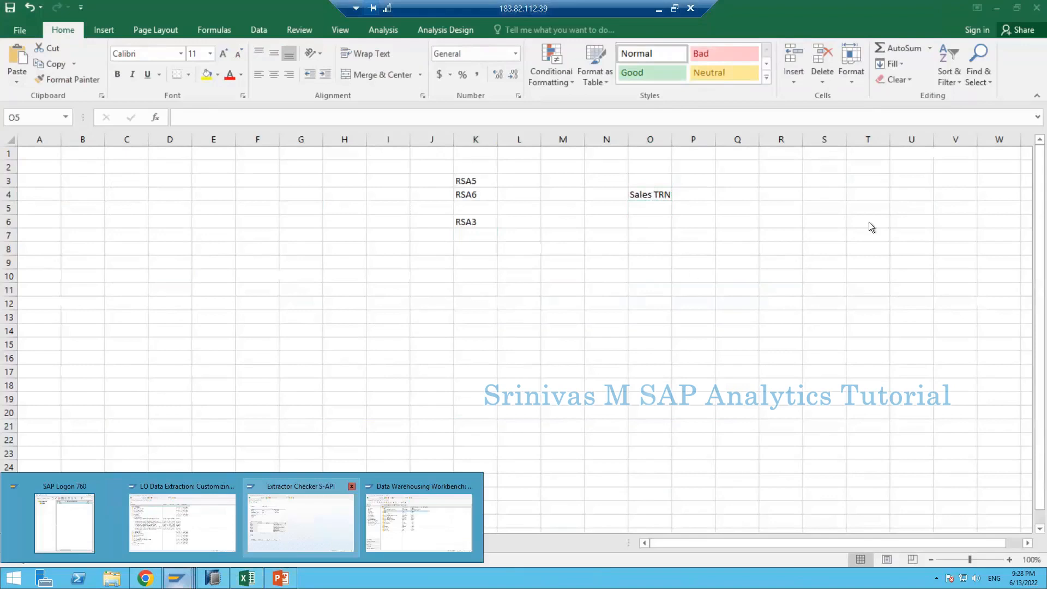
{"action": "left_click", "coordinate": [706, 249]}
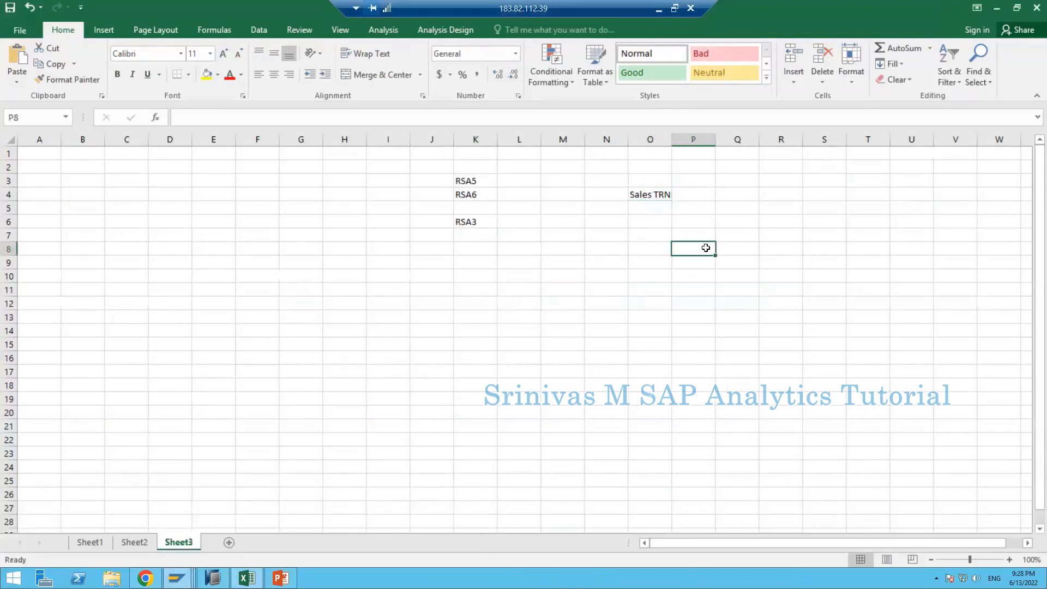
{"action": "type", "text": "LBWQ"}
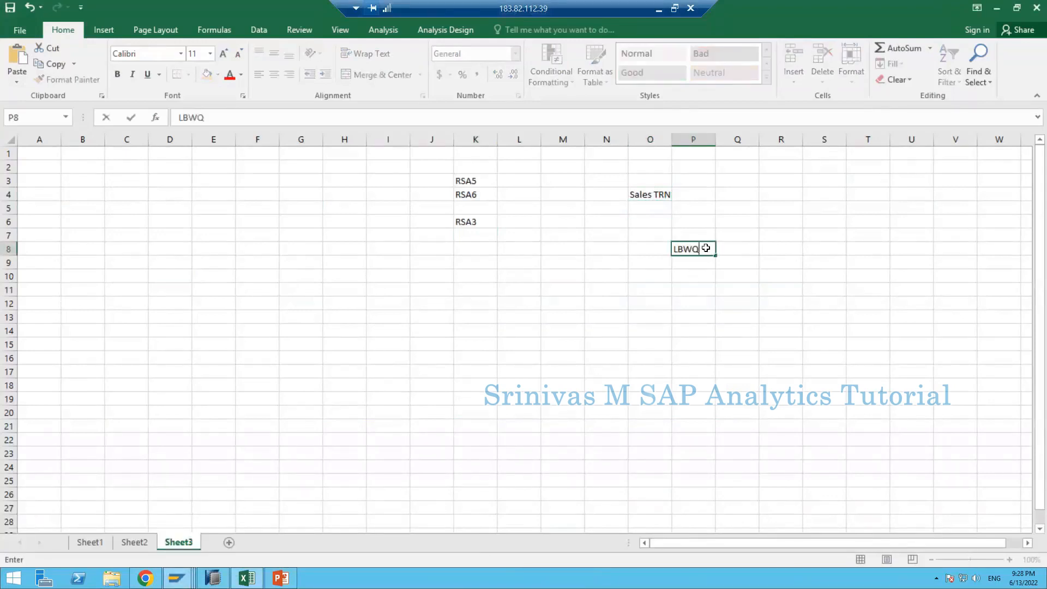
{"action": "key", "text": "Return"}
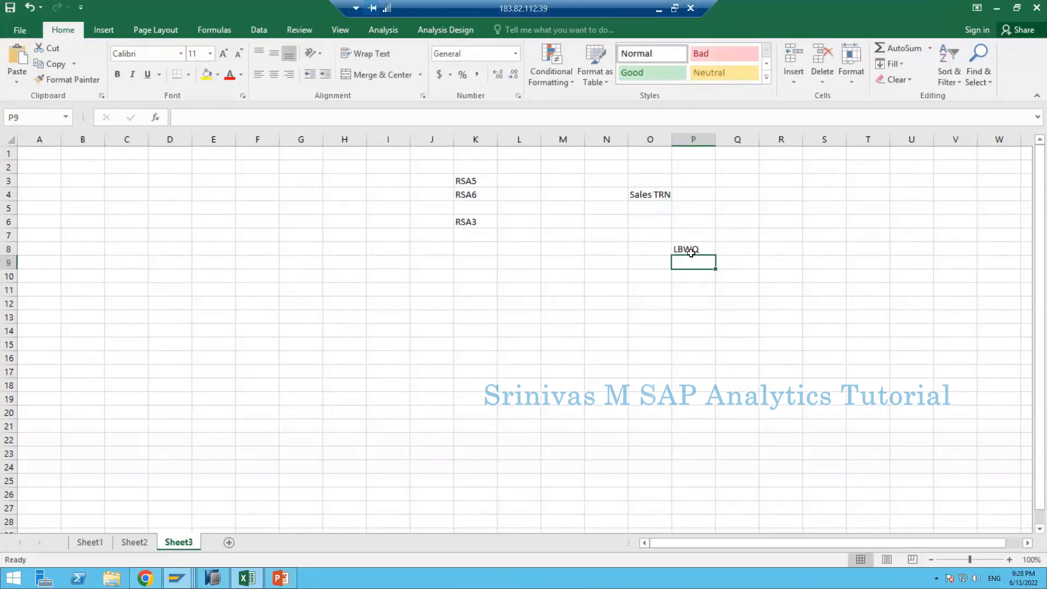
{"action": "left_click", "coordinate": [691, 246]}
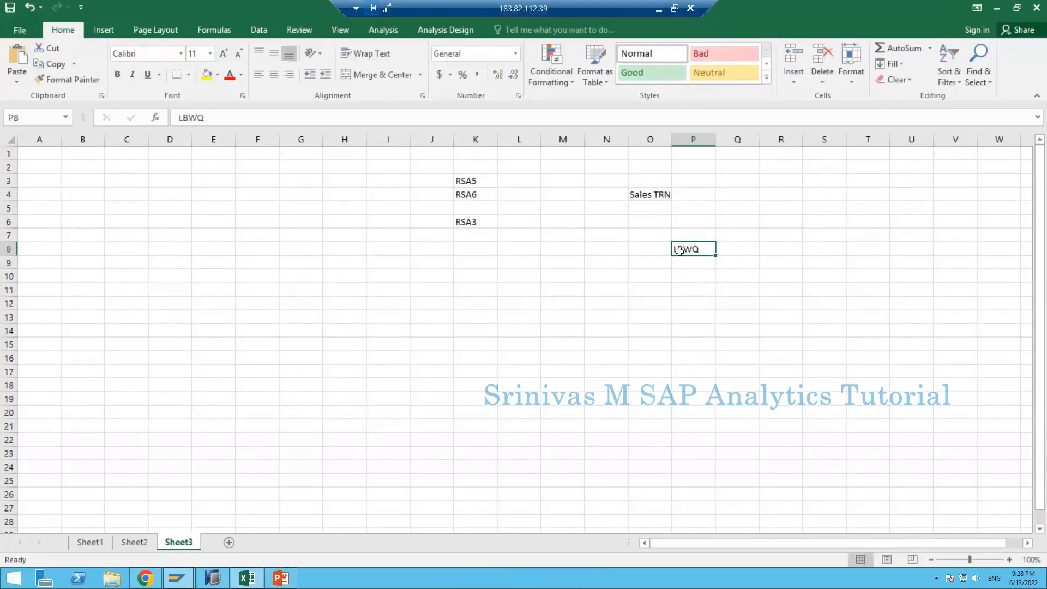
Switch to the SAP LO Data Extraction Customizing Cockpit and open transaction LBWQ in a new session
{"action": "left_click", "coordinate": [178, 578]}
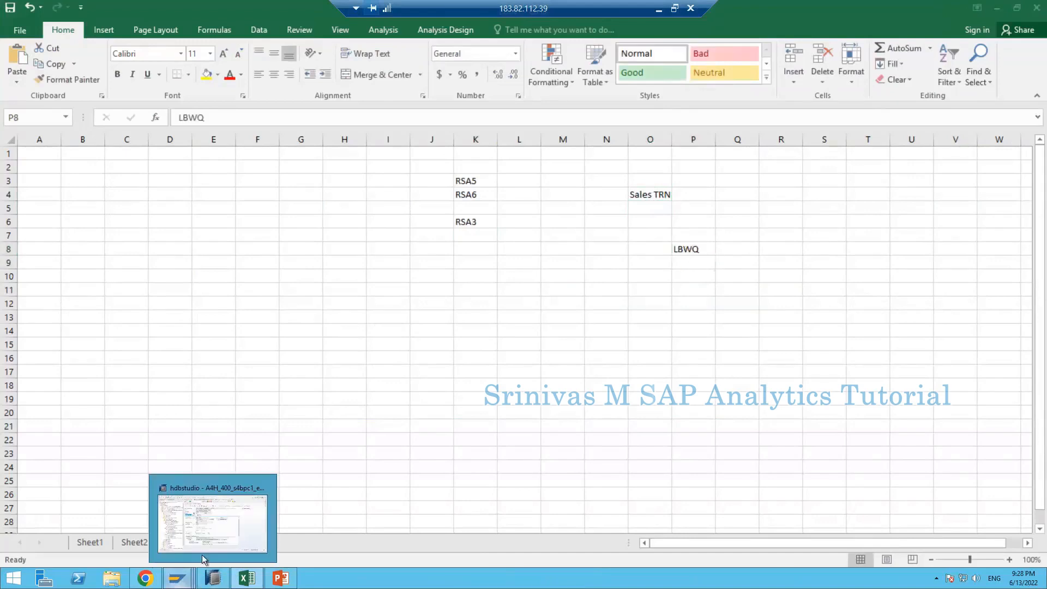
{"action": "left_click", "coordinate": [189, 535]}
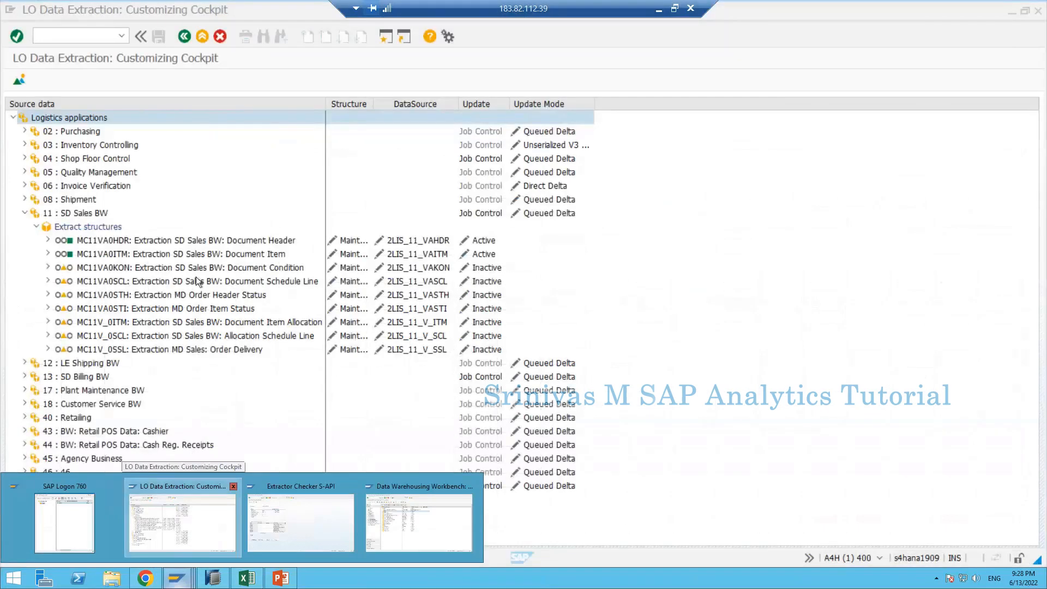
{"action": "left_click", "coordinate": [67, 34]}
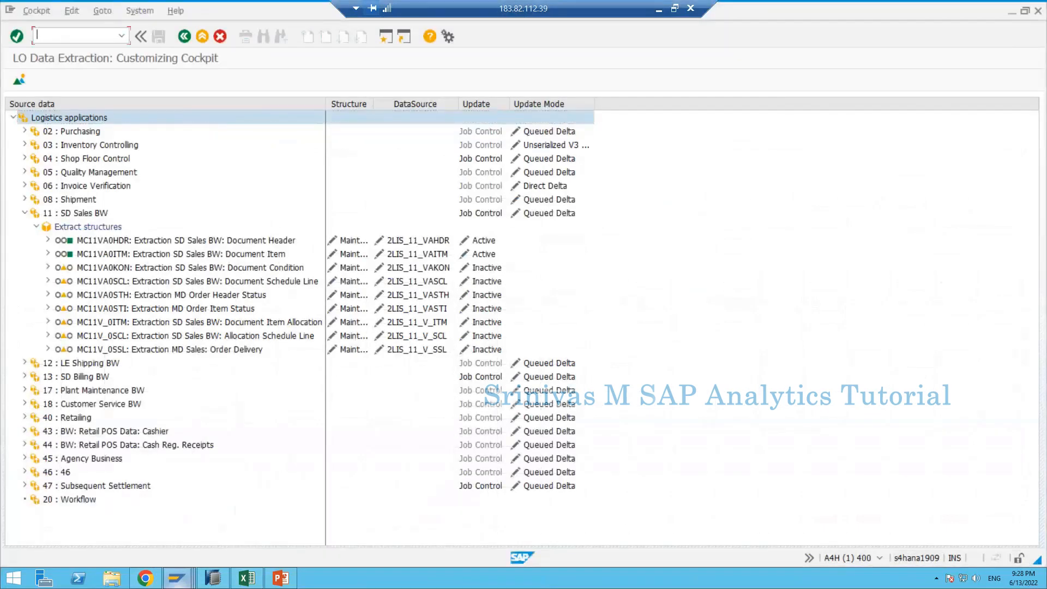
{"action": "type", "text": "/nlbwq"}
{"action": "key", "text": "Return"}
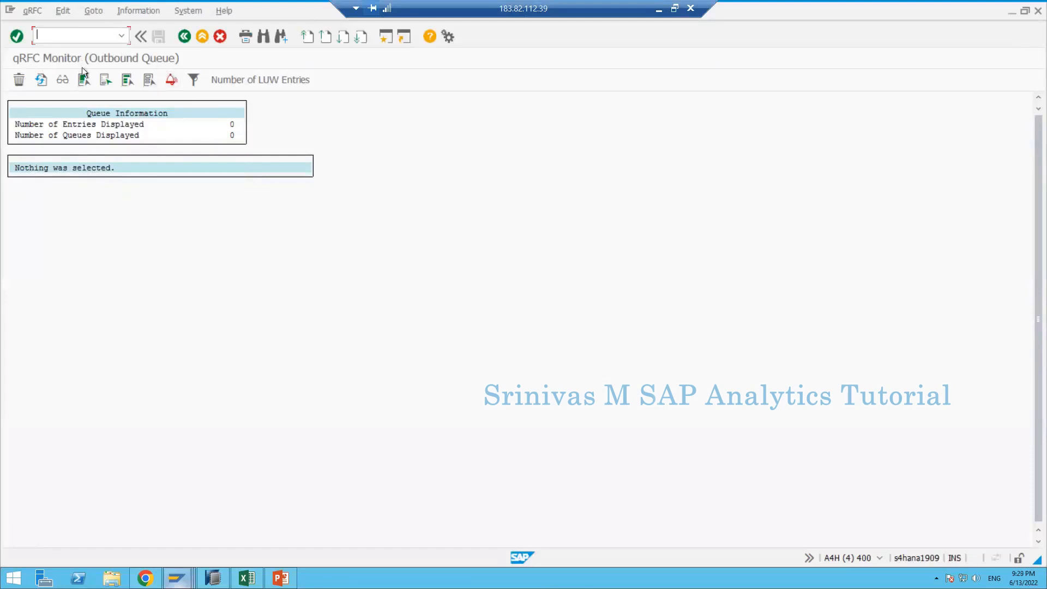
Examine the SD Sales BW and Inventory Controlling update settings in the Customizing Cockpit alongside the outbound queue monitor
{"action": "left_click", "coordinate": [177, 578]}
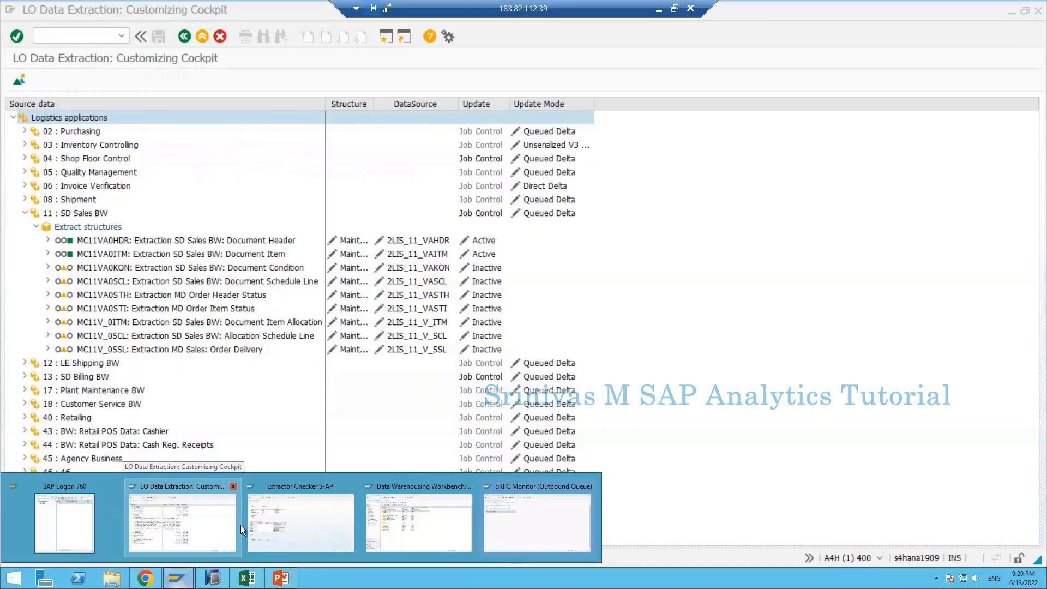
{"action": "left_click", "coordinate": [207, 528]}
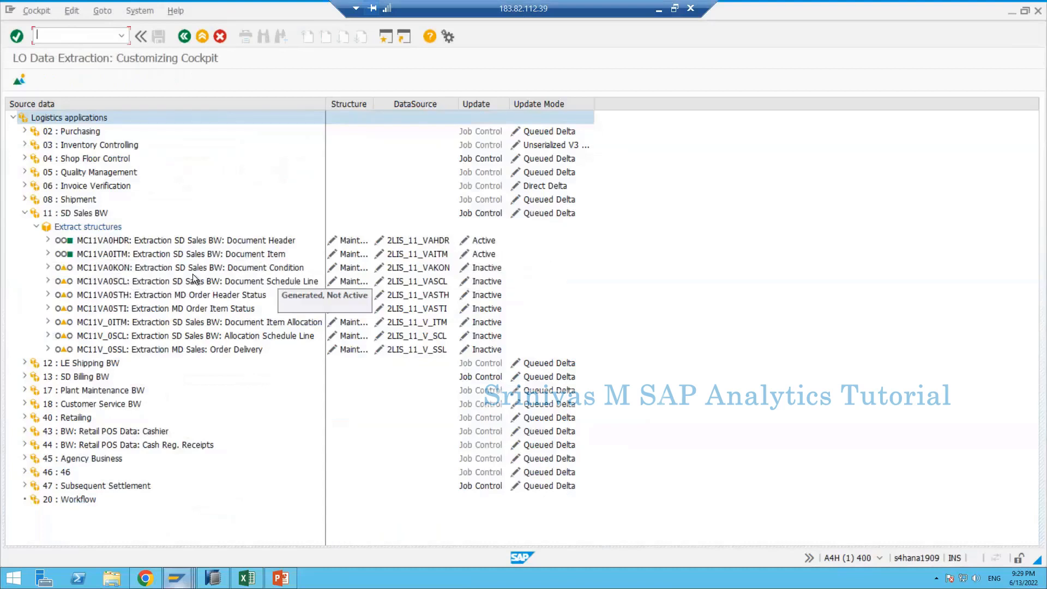
{"action": "key", "text": "alt+Tab"}
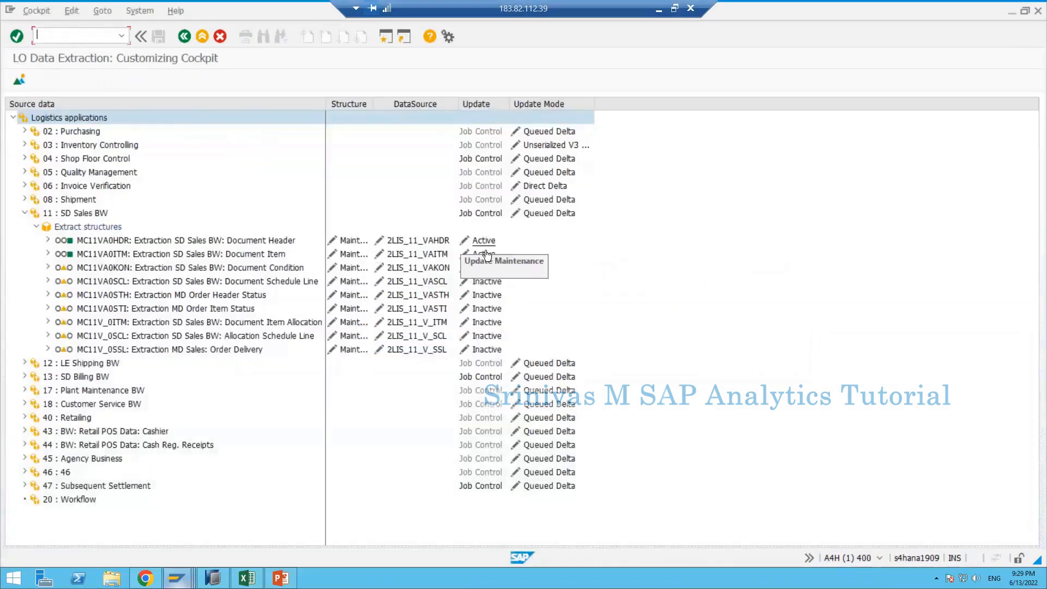
{"action": "left_click", "coordinate": [25, 145]}
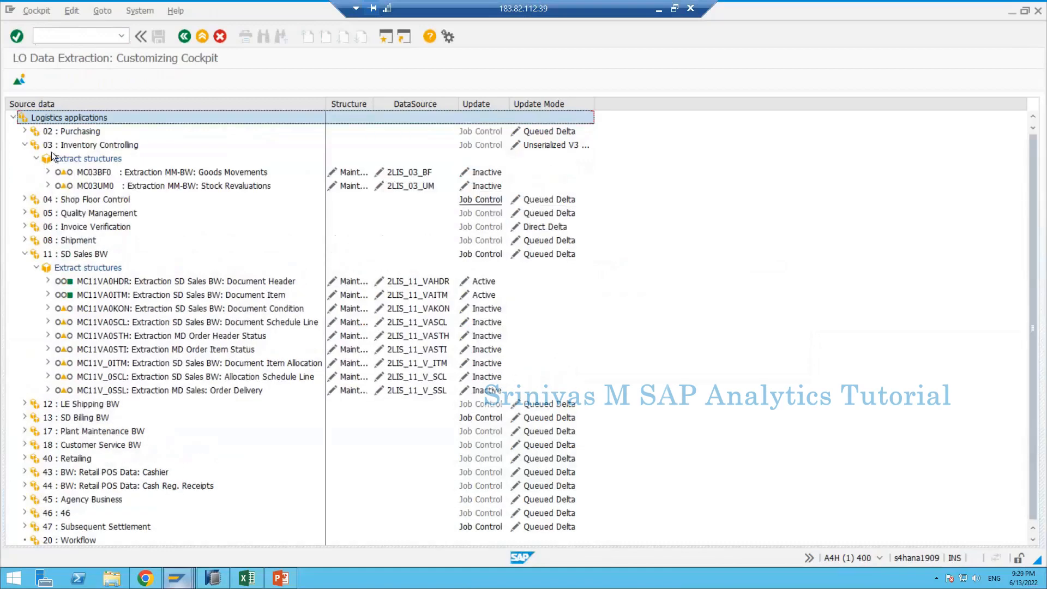
{"action": "left_click", "coordinate": [23, 145]}
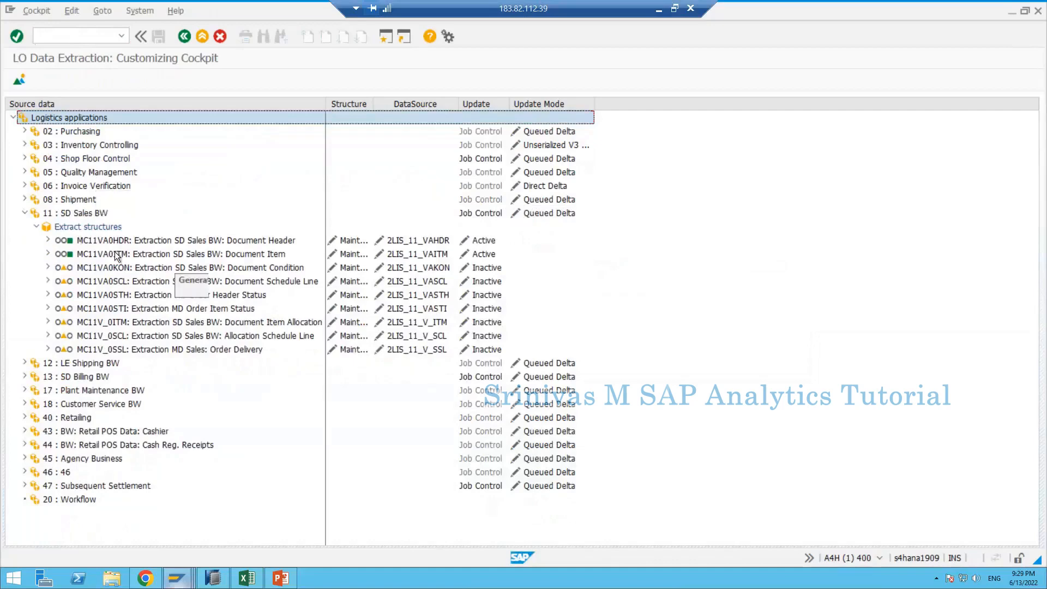
{"action": "key", "text": "alt+Tab"}
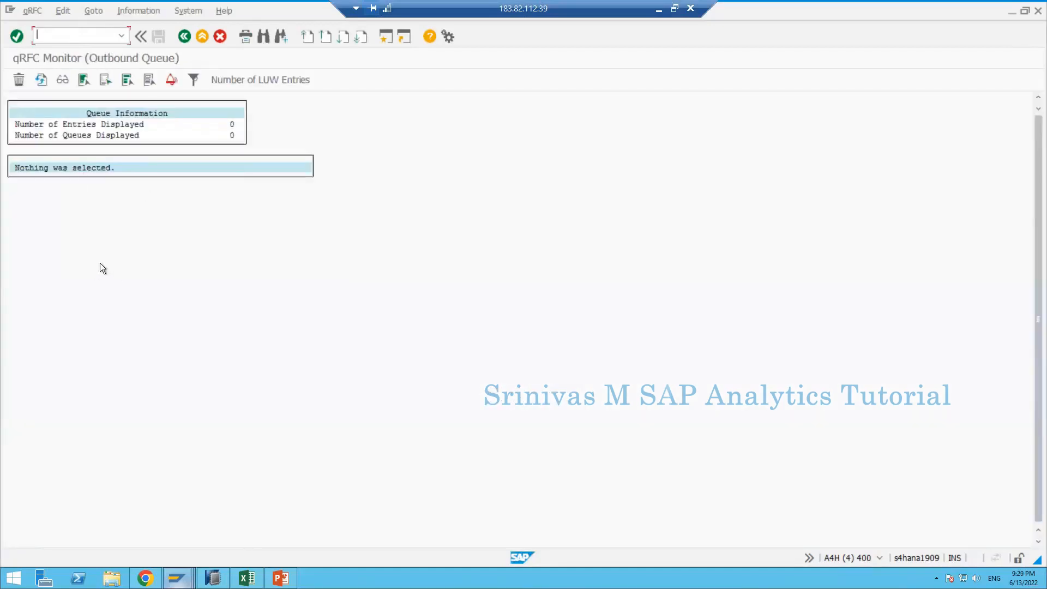
{"action": "key", "text": "alt+Tab"}
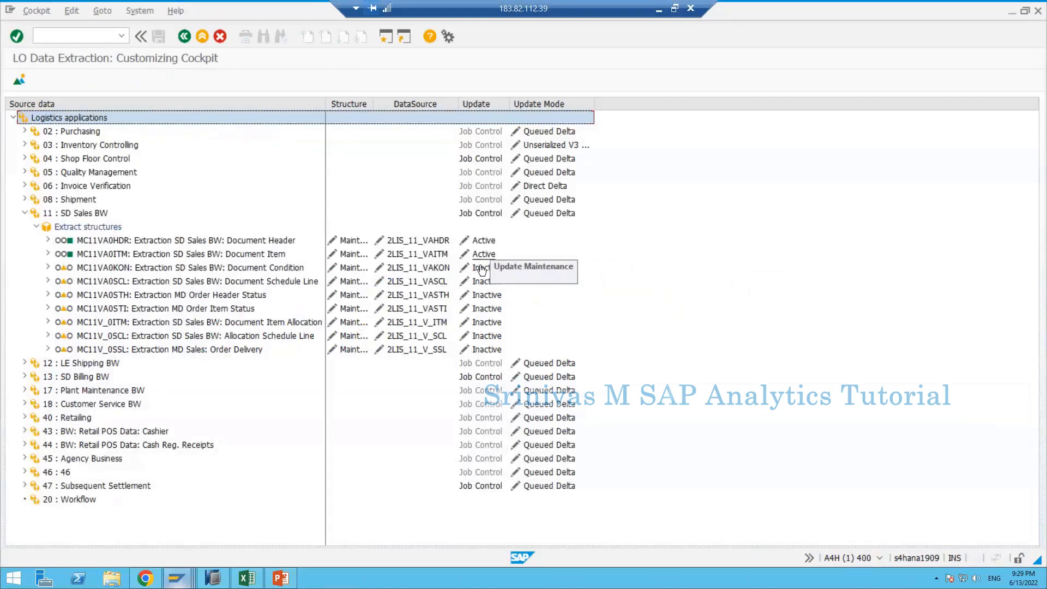
Open transaction VA02 in a new session and display the first suggested sales order for changing
{"action": "left_click", "coordinate": [91, 38]}
{"action": "type", "text": "/ova02"}
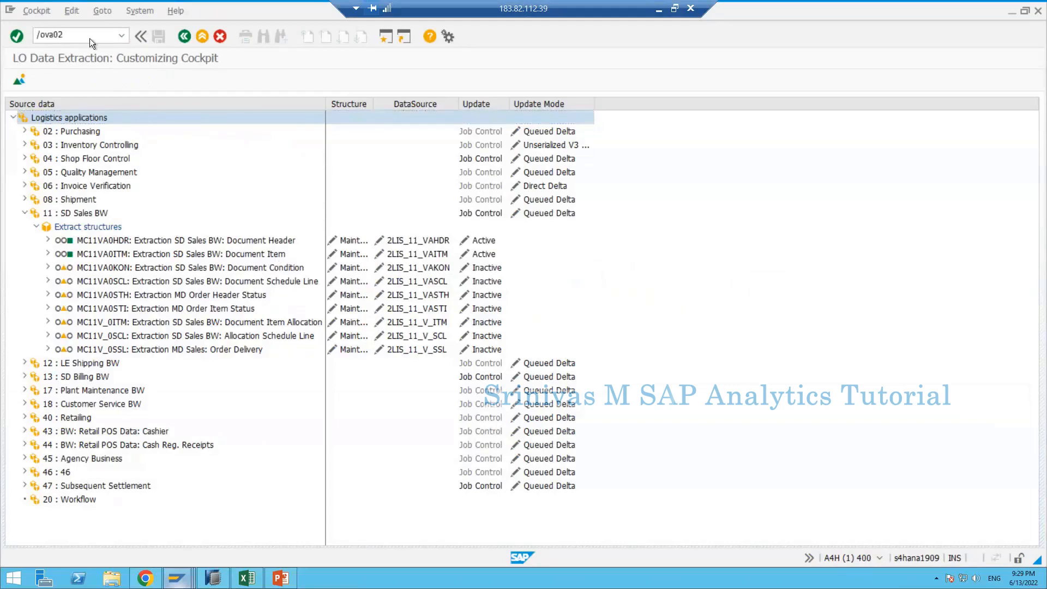
{"action": "key", "text": "Return"}
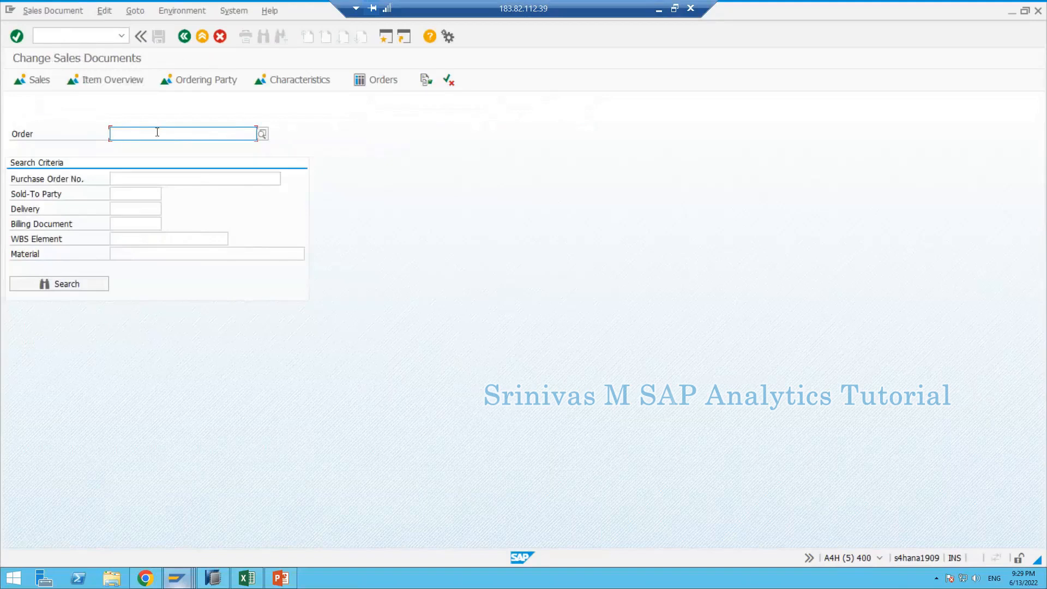
{"action": "left_click", "coordinate": [114, 135]}
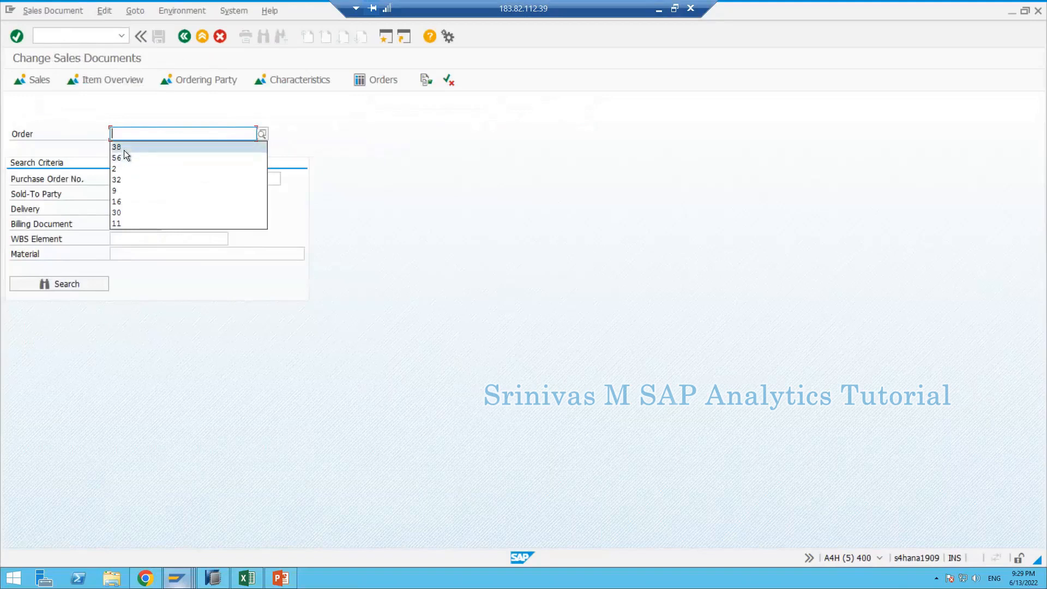
{"action": "left_click", "coordinate": [123, 149]}
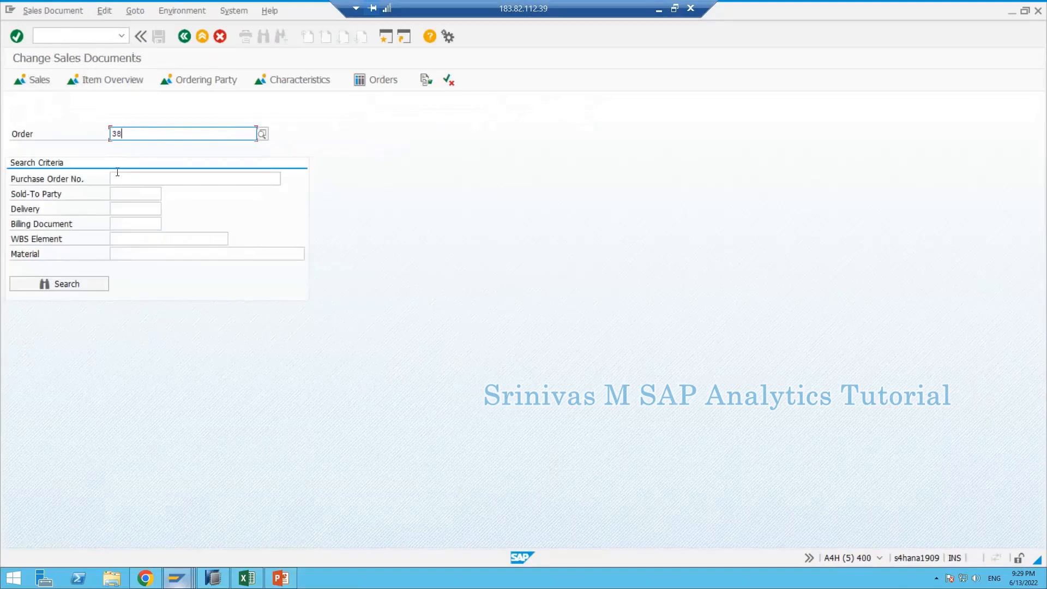
{"action": "key", "text": "Return"}
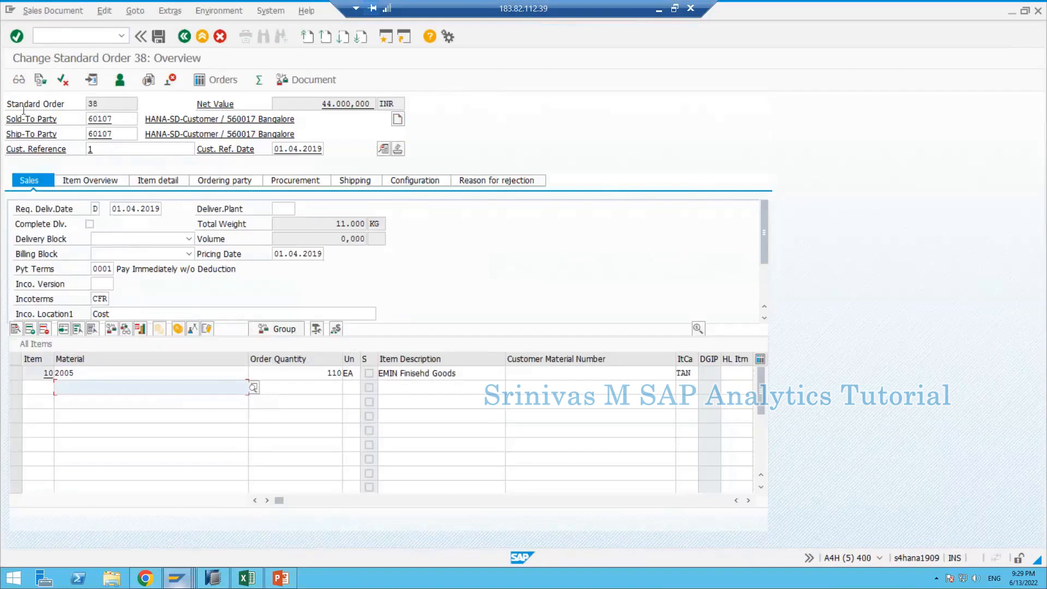
Set the order quantity of item 10, material 2005, to 150 in the standard order
{"action": "left_click", "coordinate": [57, 108]}
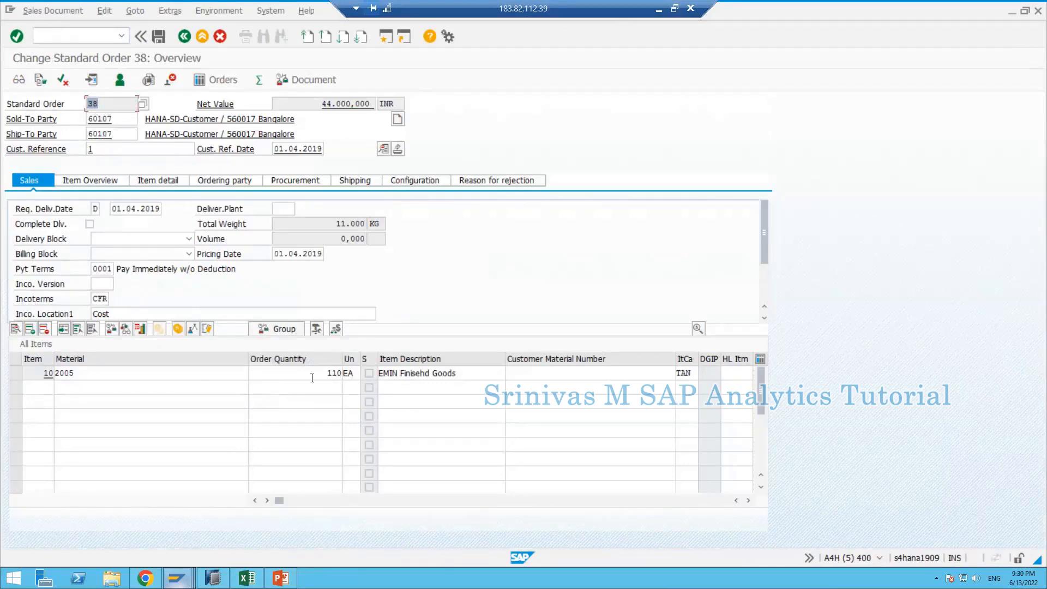
{"action": "double_click", "coordinate": [335, 373]}
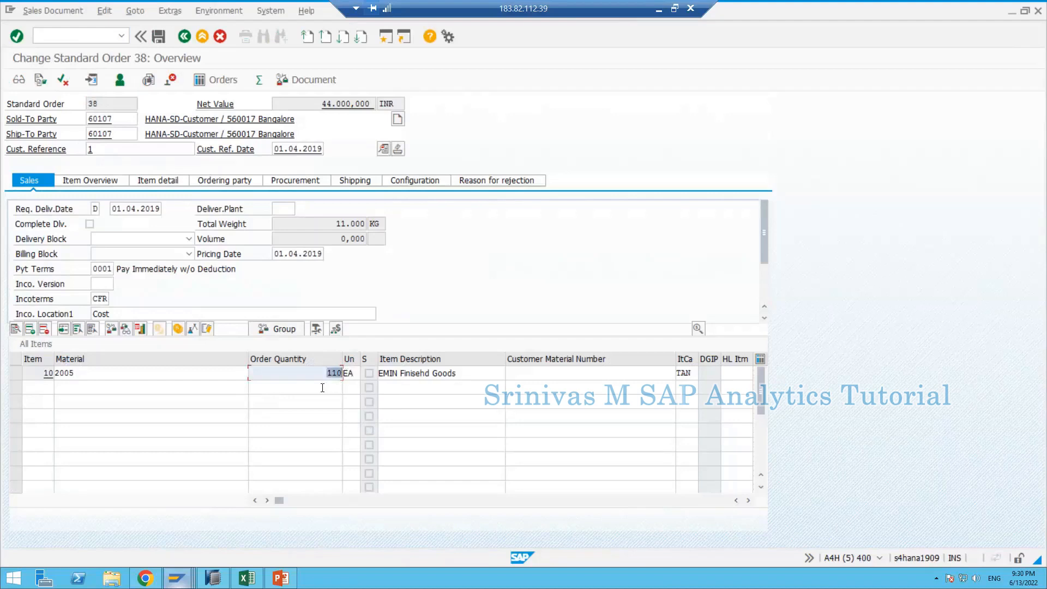
{"action": "type", "text": "150"}
{"action": "key", "text": "Return"}
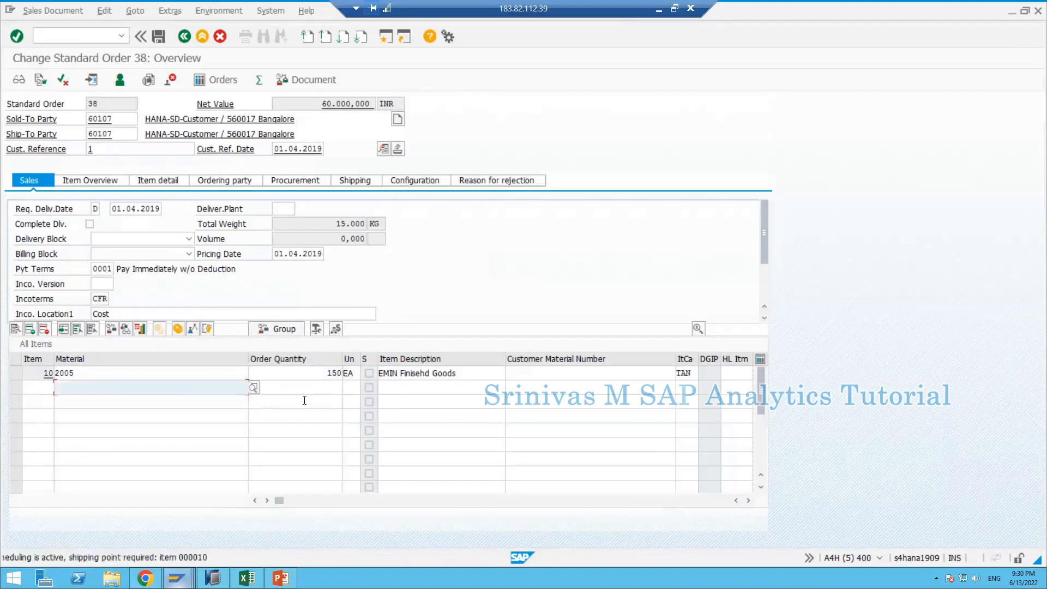
Save the changed sales order despite its incomplete data and refresh the outbound queue monitor
{"action": "left_click", "coordinate": [156, 39]}
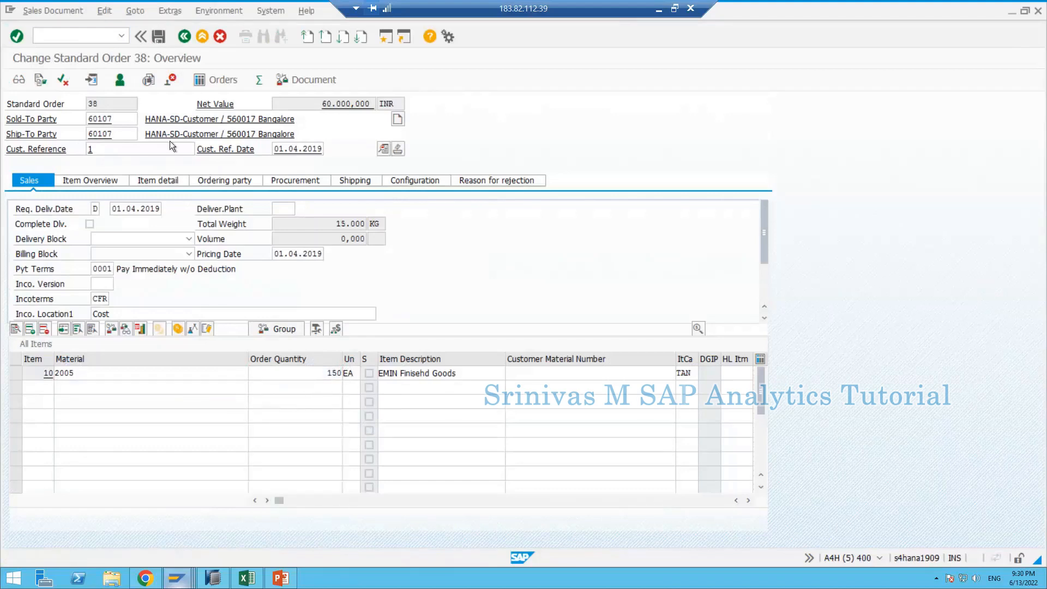
{"action": "left_click", "coordinate": [186, 263]}
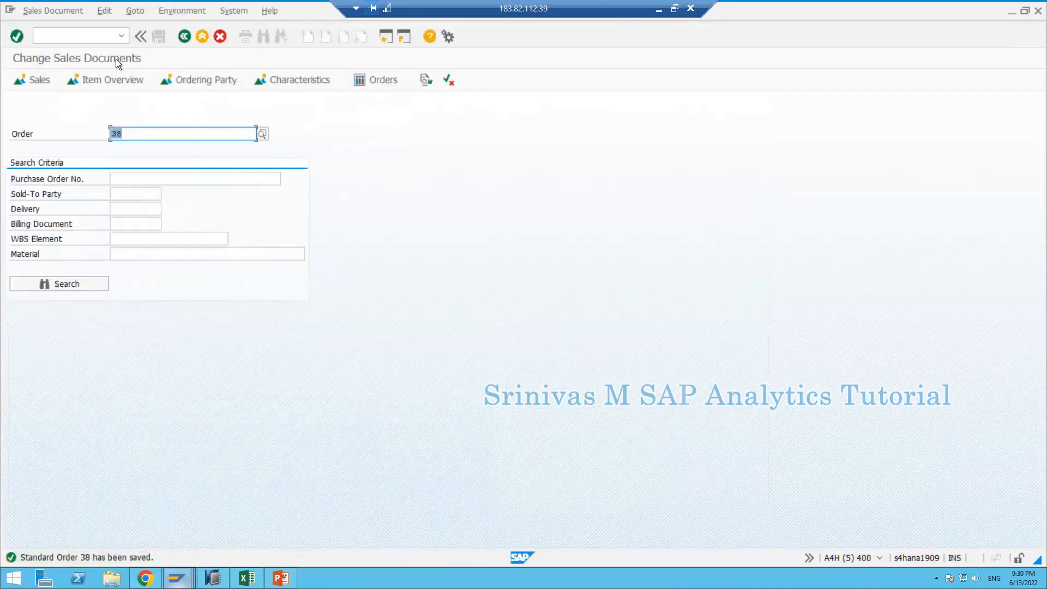
{"action": "left_click", "coordinate": [176, 578]}
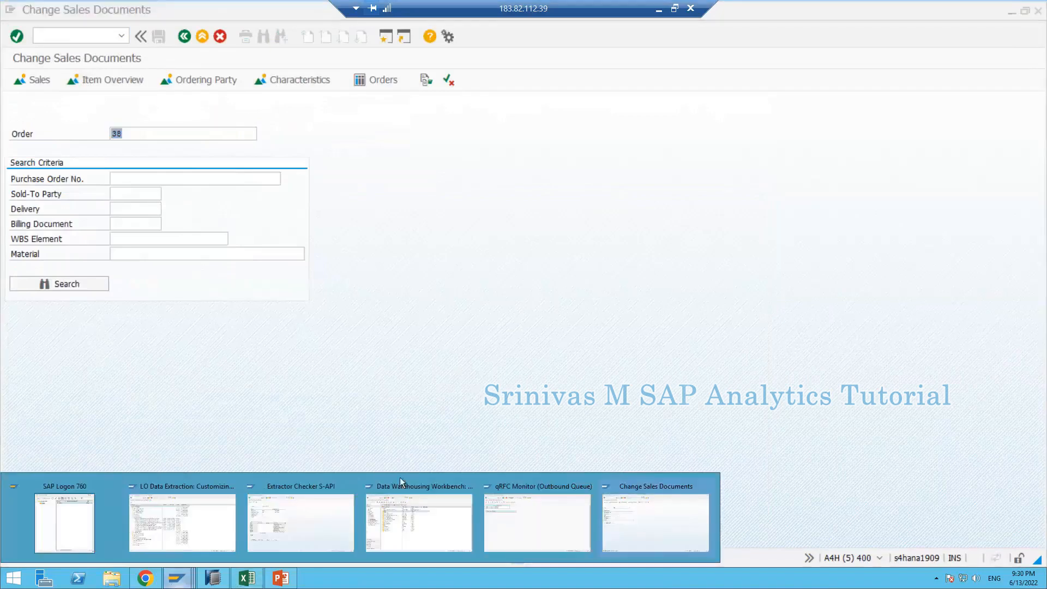
{"action": "left_click", "coordinate": [514, 533]}
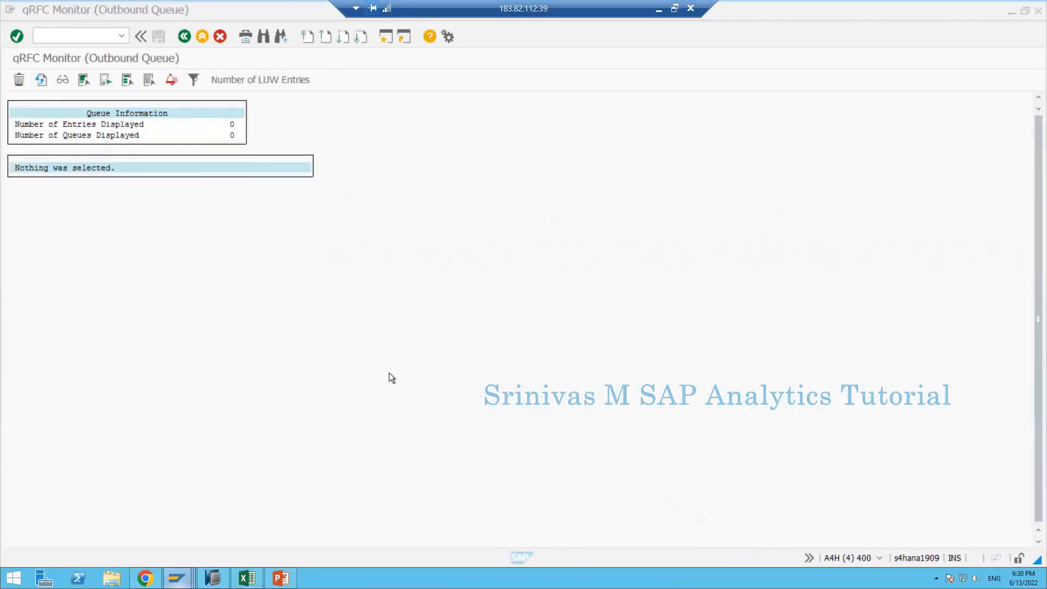
{"action": "left_click", "coordinate": [41, 80]}
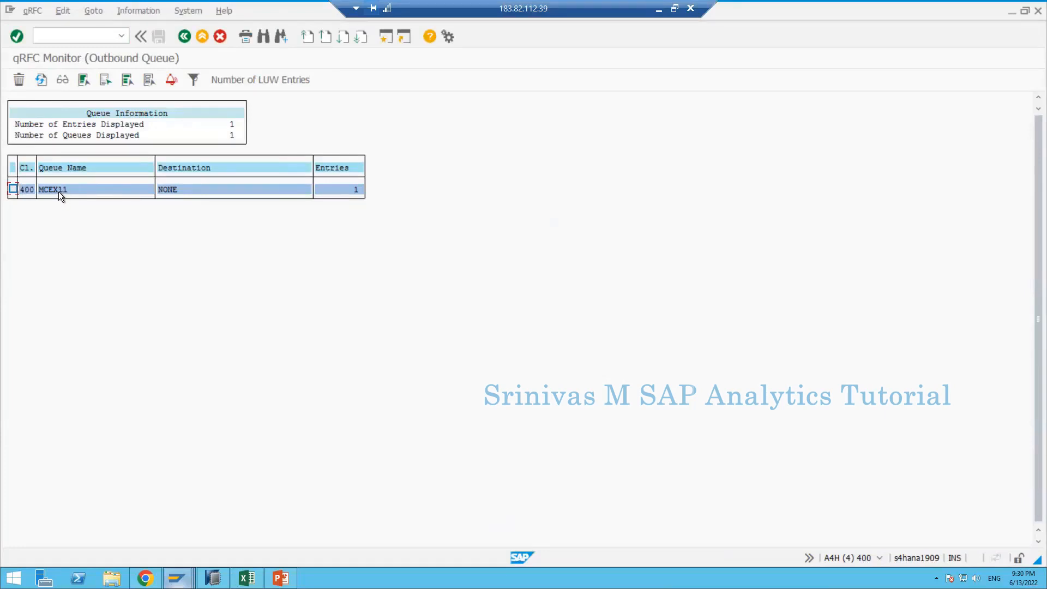
Compare the SD Sales BW extract structures in the Customizing Cockpit with queue MCEX11 in the outbound queue monitor
{"action": "mouse_move", "coordinate": [177, 578]}
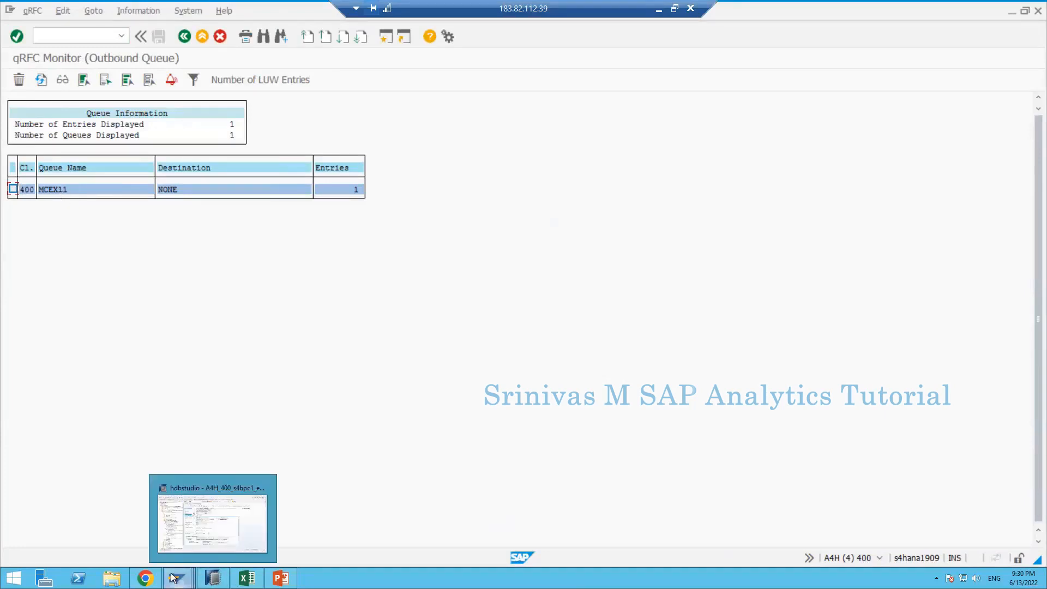
{"action": "left_click", "coordinate": [183, 523]}
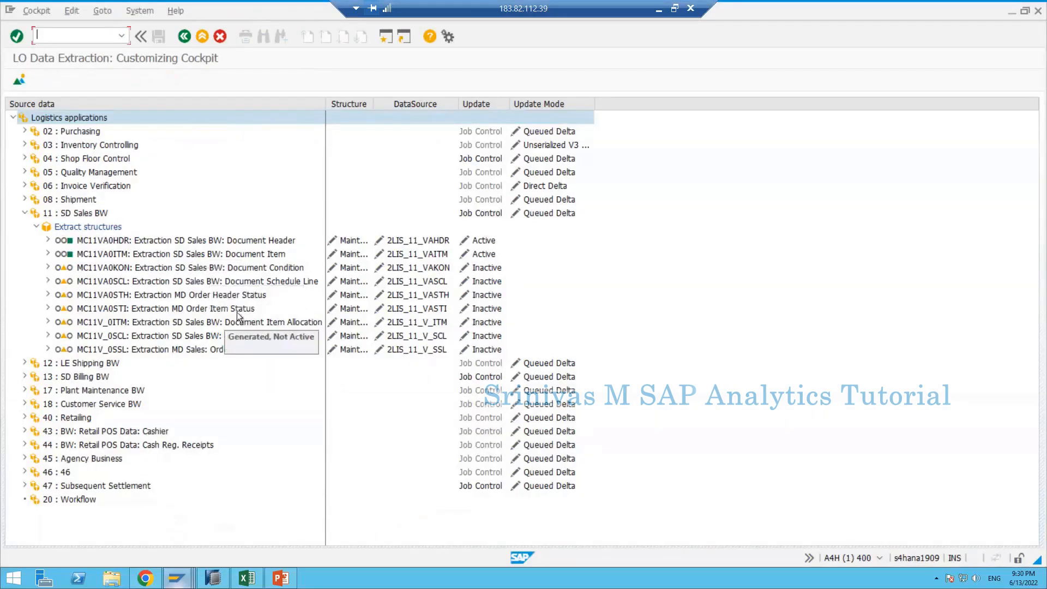
{"action": "key", "text": "alt+Tab"}
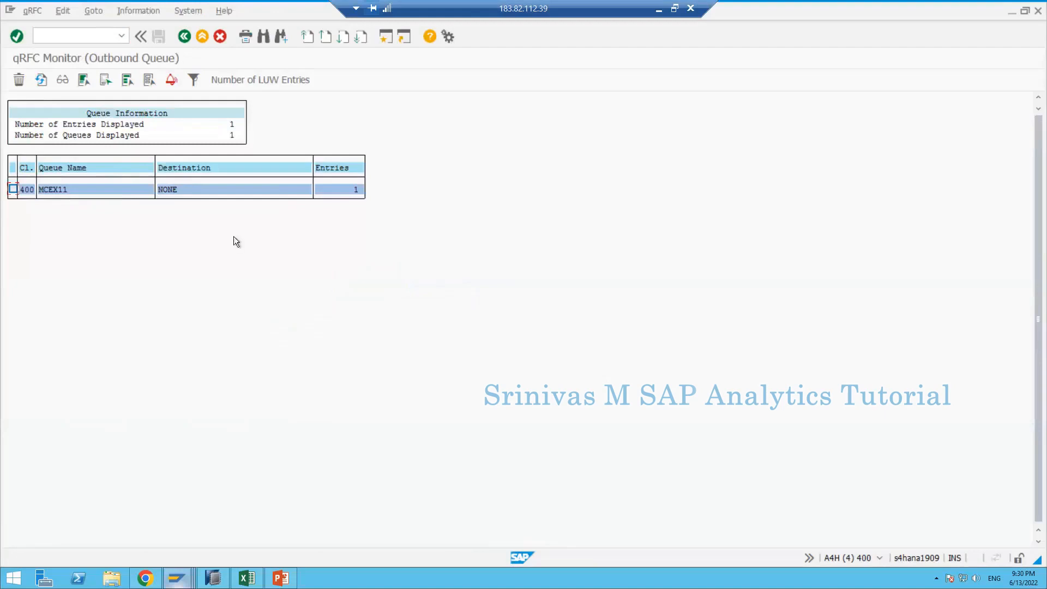
{"action": "left_click", "coordinate": [80, 188]}
Return to the Change Sales Documents session and open transaction VA01 in it
{"action": "key", "text": "alt+Tab"}
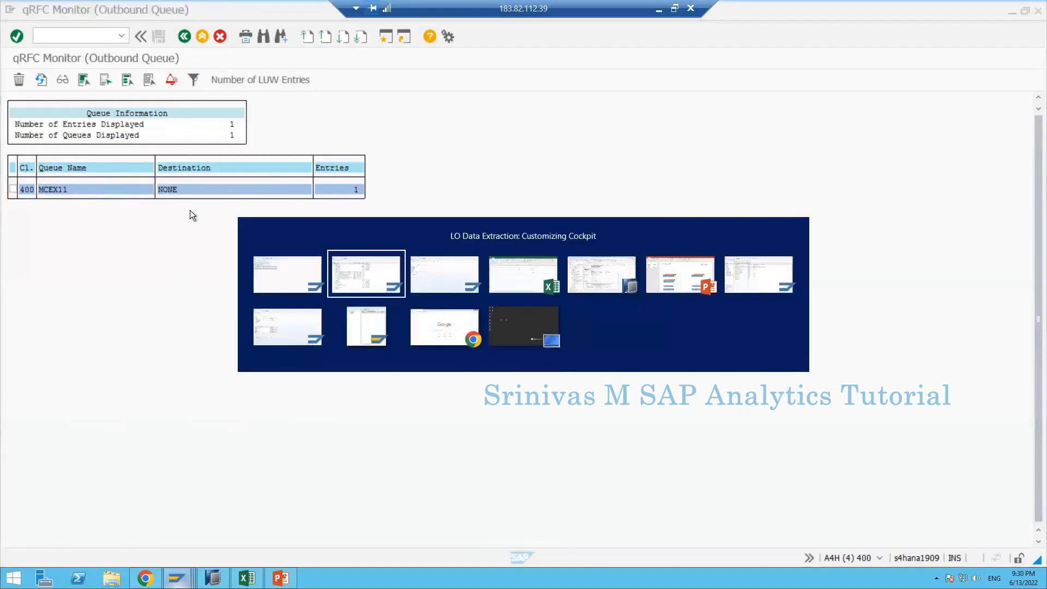
{"action": "key", "text": "alt+Tab"}
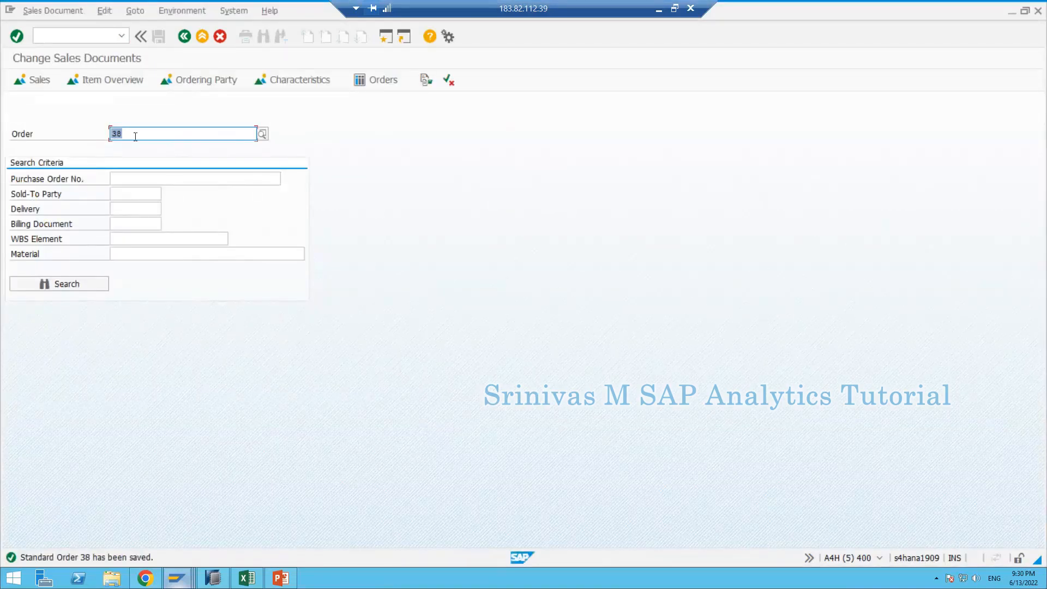
{"action": "left_click", "coordinate": [135, 137]}
{"action": "left_click", "coordinate": [64, 36]}
{"action": "type", "text": "/n"}
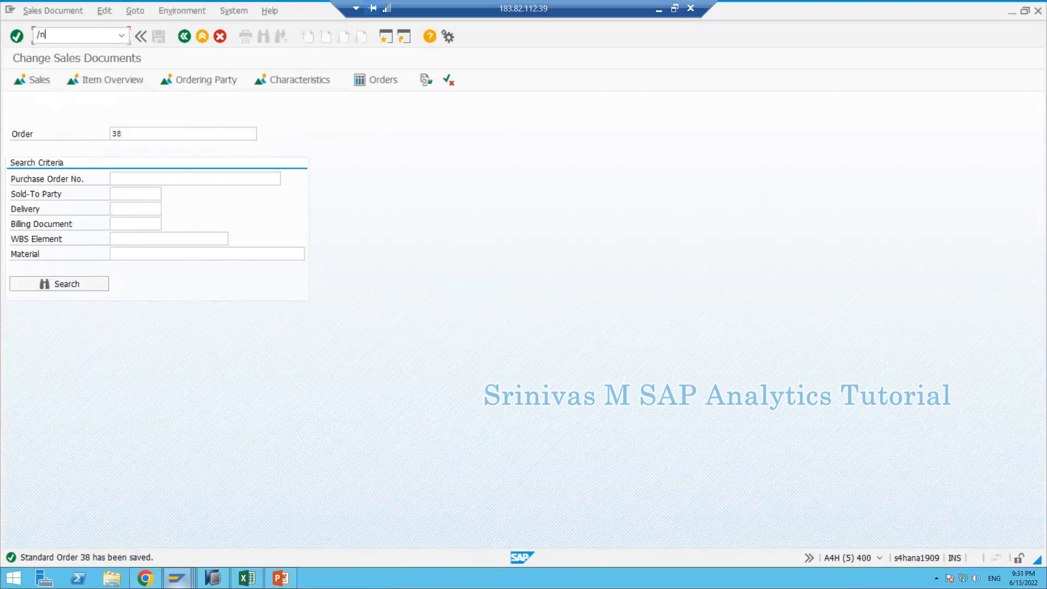
{"action": "type", "text": "va01"}
{"action": "key", "text": "Return"}
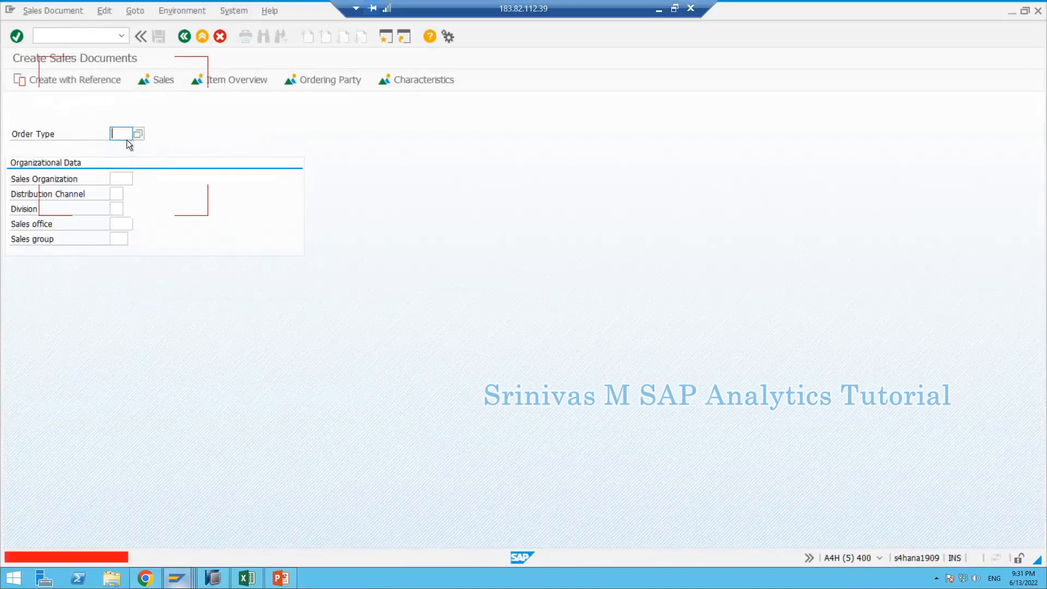
Set the order type to OR (Standard Order) on the initial screen for creating sales documents
{"action": "type", "text": "38"}
{"action": "left_click", "coordinate": [61, 83]}
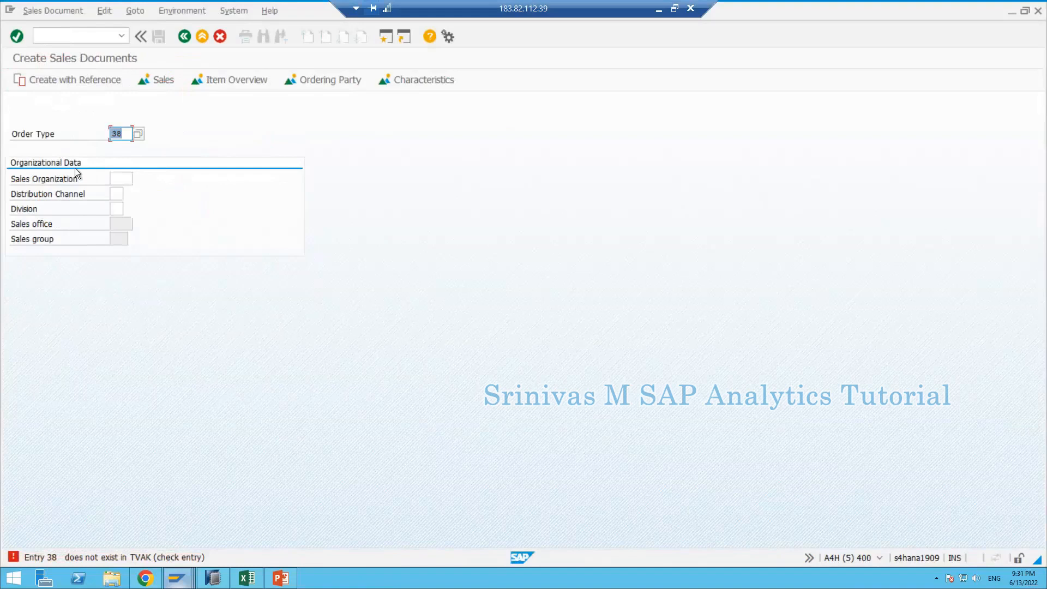
{"action": "key", "text": "BackSpace"}
{"action": "key", "text": "Down"}
{"action": "key", "text": "Down"}
{"action": "key", "text": "Return"}
{"action": "key", "text": "Return"}
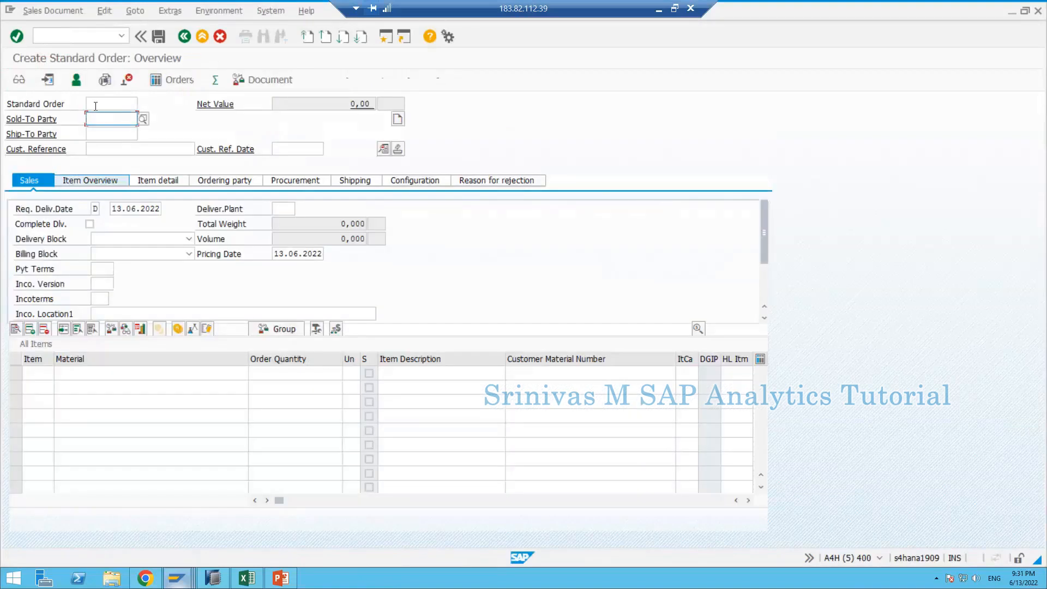
{"action": "left_click", "coordinate": [184, 37]}
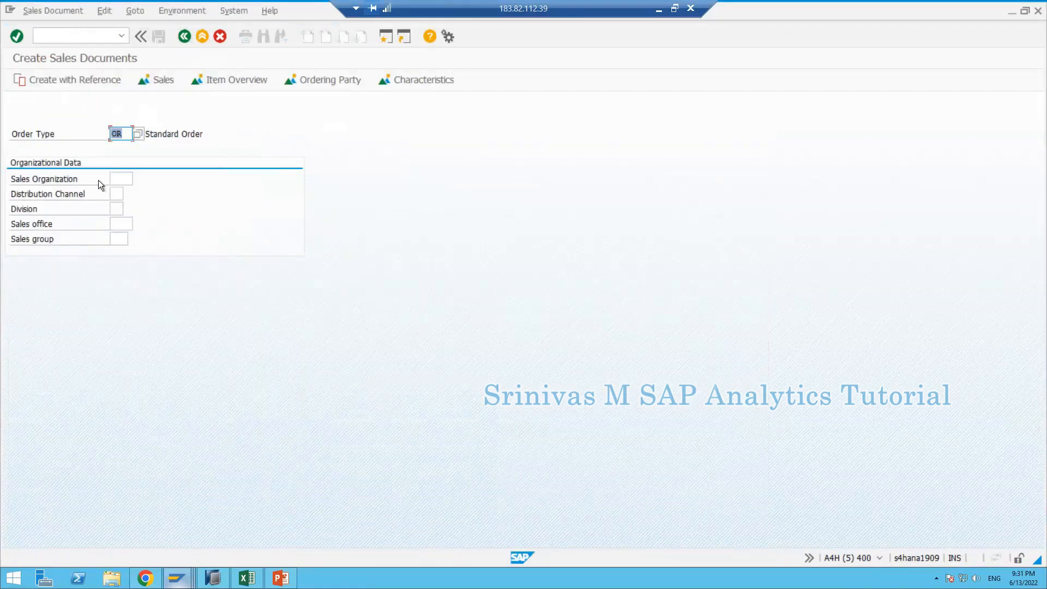
Create the standard order by copying the previously changed sales order as reference, accepting its incomplete data
{"action": "left_click", "coordinate": [73, 80]}
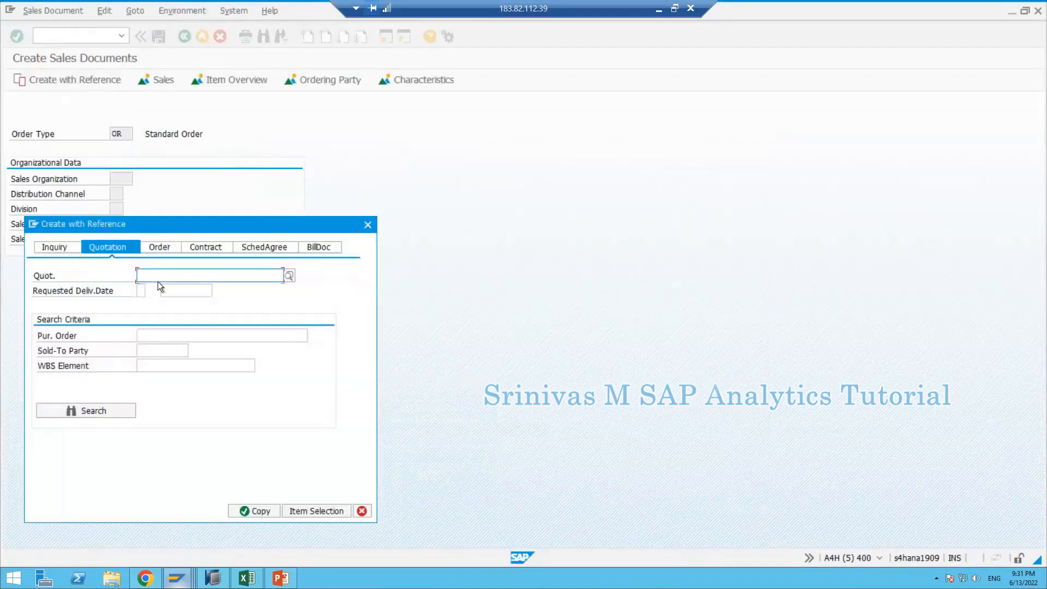
{"action": "left_click", "coordinate": [165, 247]}
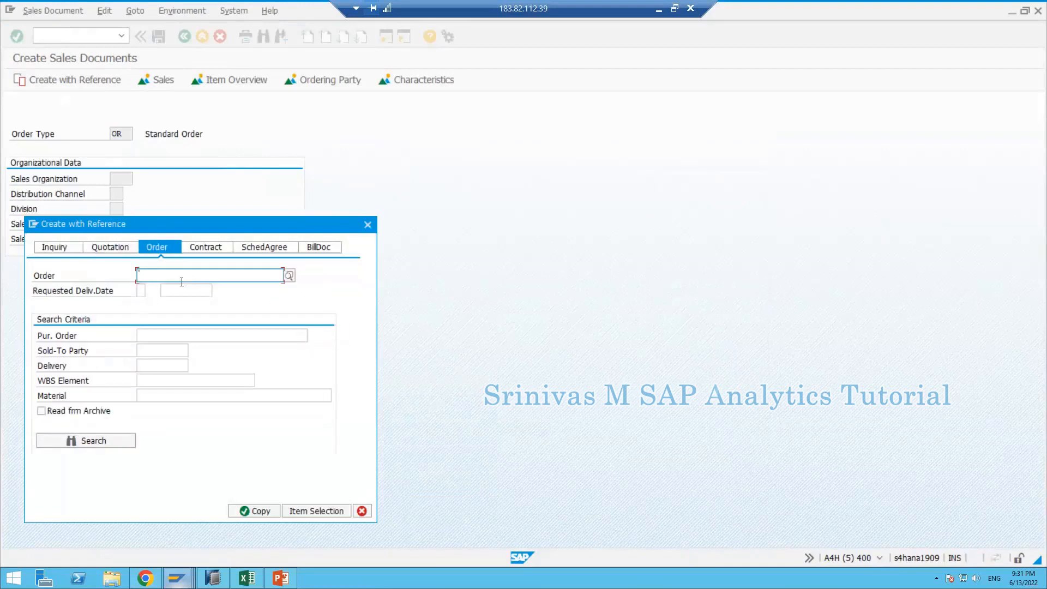
{"action": "type", "text": "38"}
{"action": "key", "text": "Return"}
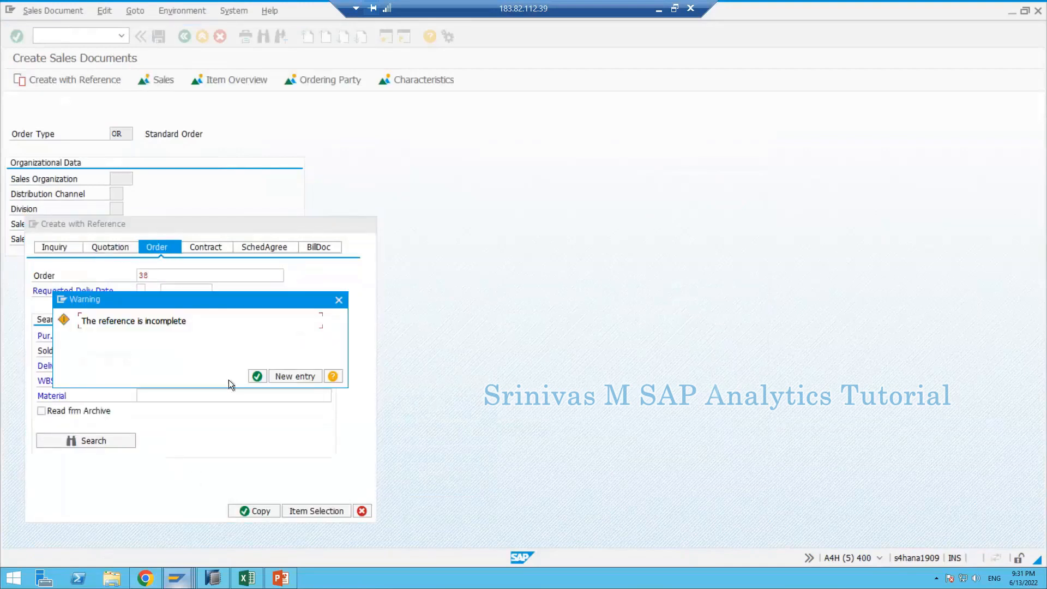
{"action": "left_click", "coordinate": [256, 377]}
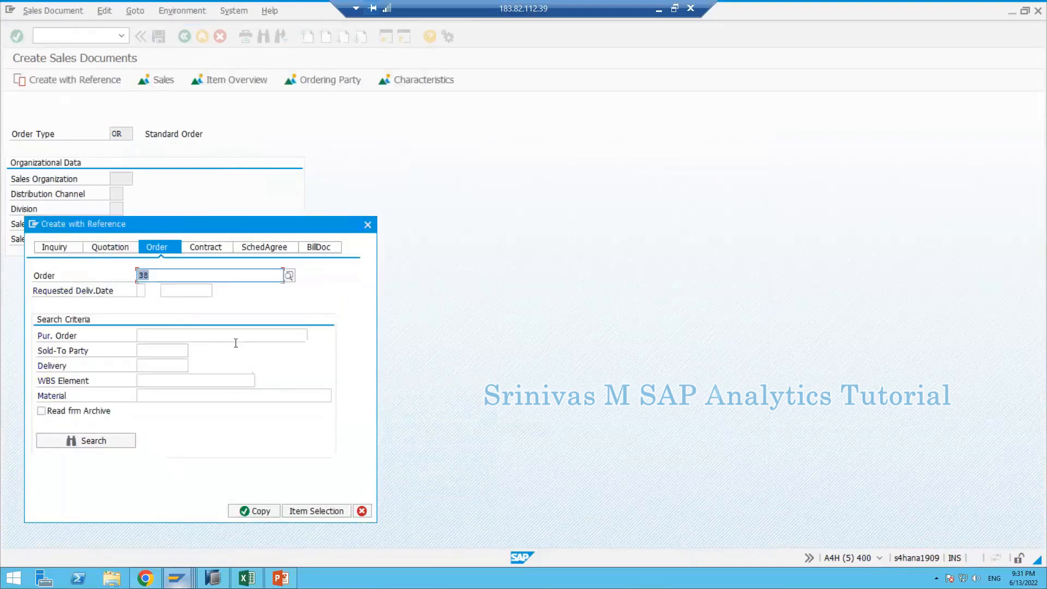
{"action": "left_click", "coordinate": [249, 507]}
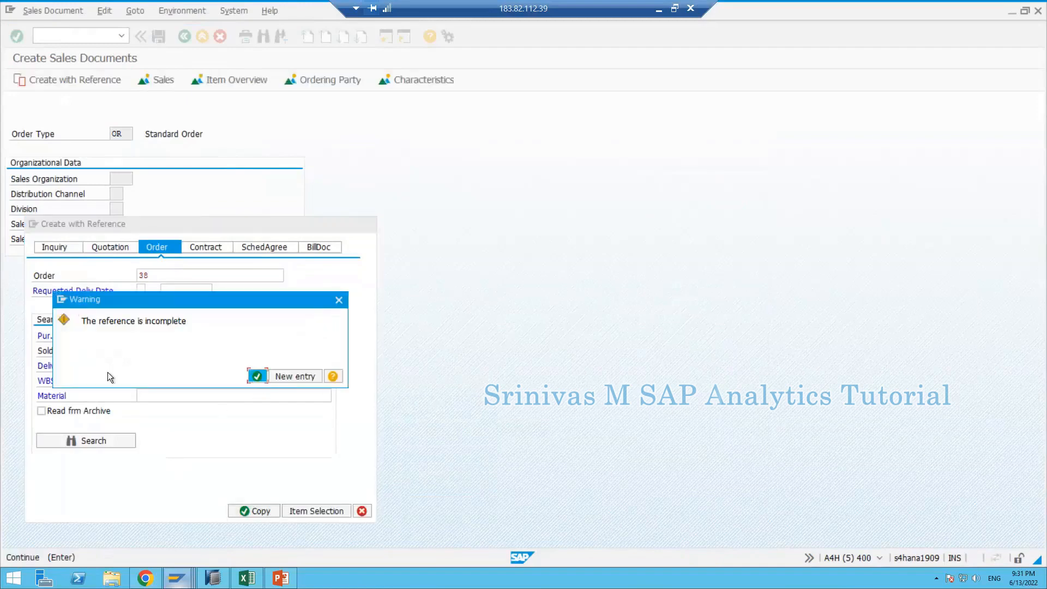
{"action": "left_click", "coordinate": [257, 377]}
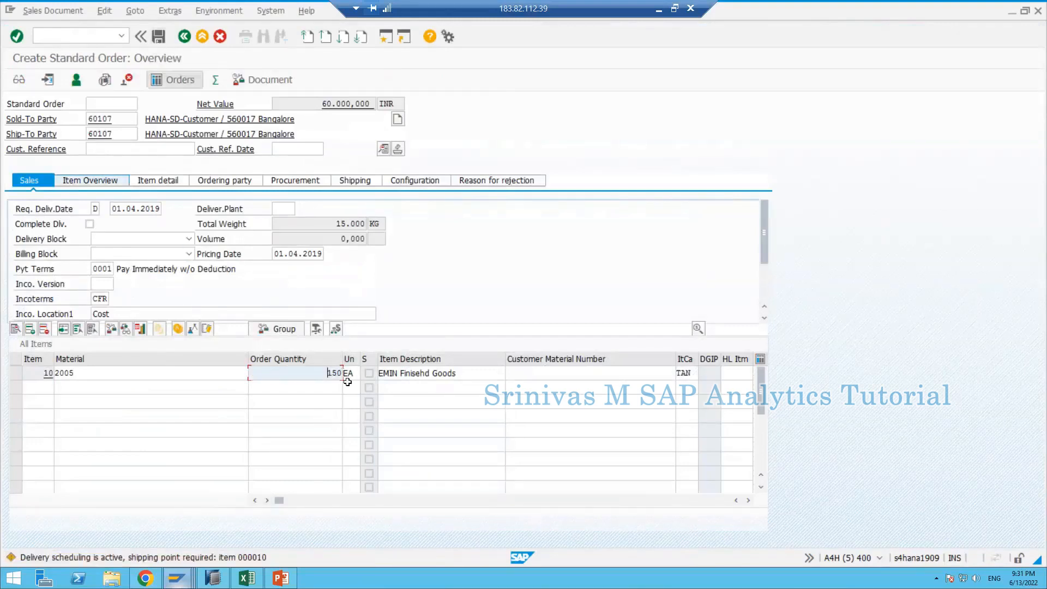
Set the order quantity of item 10, material 2005, to 20 and save the incomplete standard order
{"action": "left_click_drag", "start_coordinate": [324, 373], "coordinate": [357, 375]}
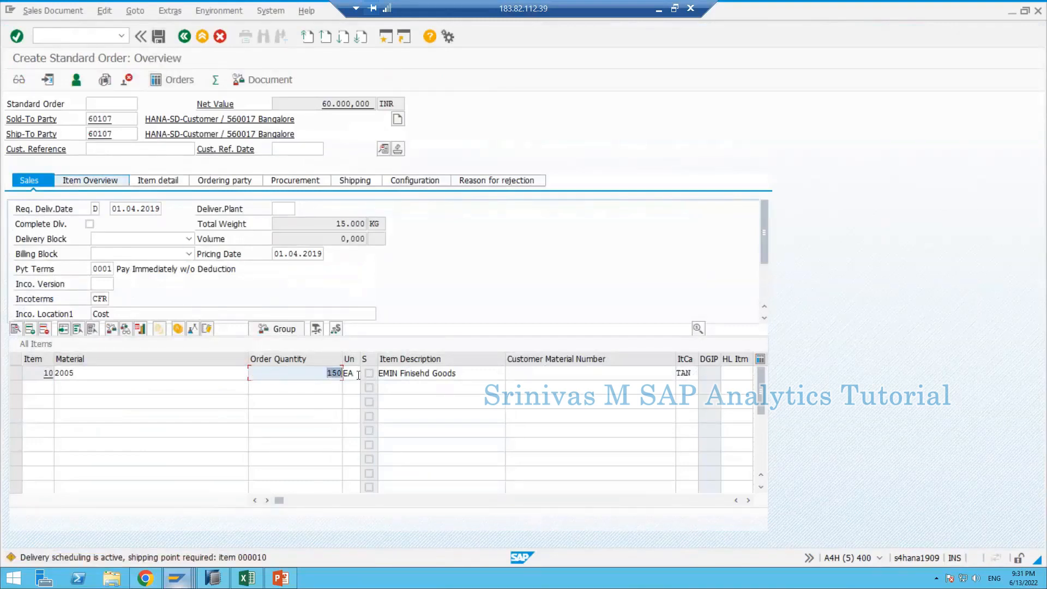
{"action": "type", "text": "20"}
{"action": "key", "text": "Return"}
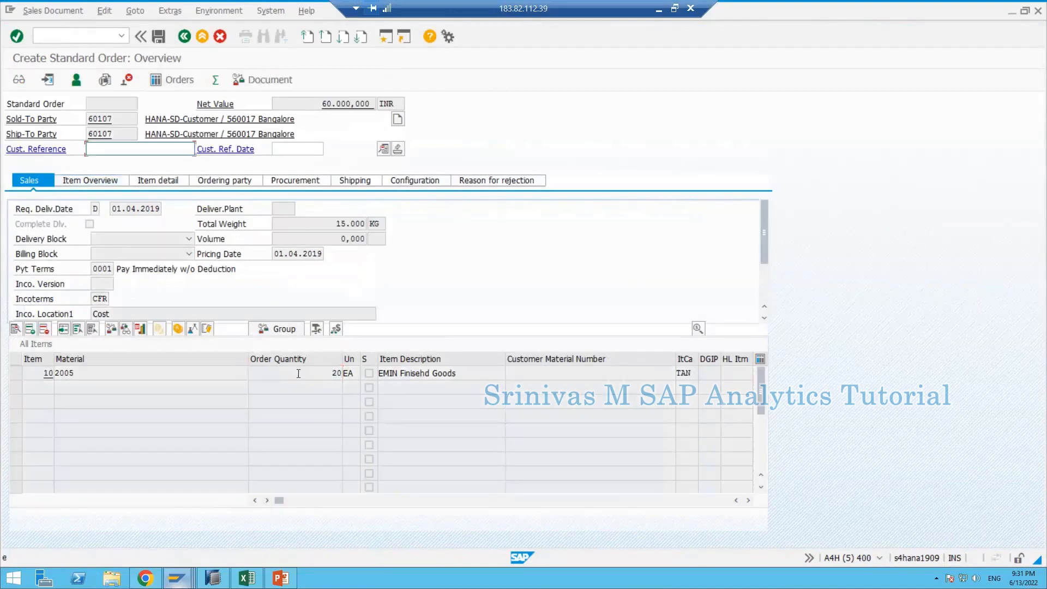
{"action": "left_click", "coordinate": [161, 34]}
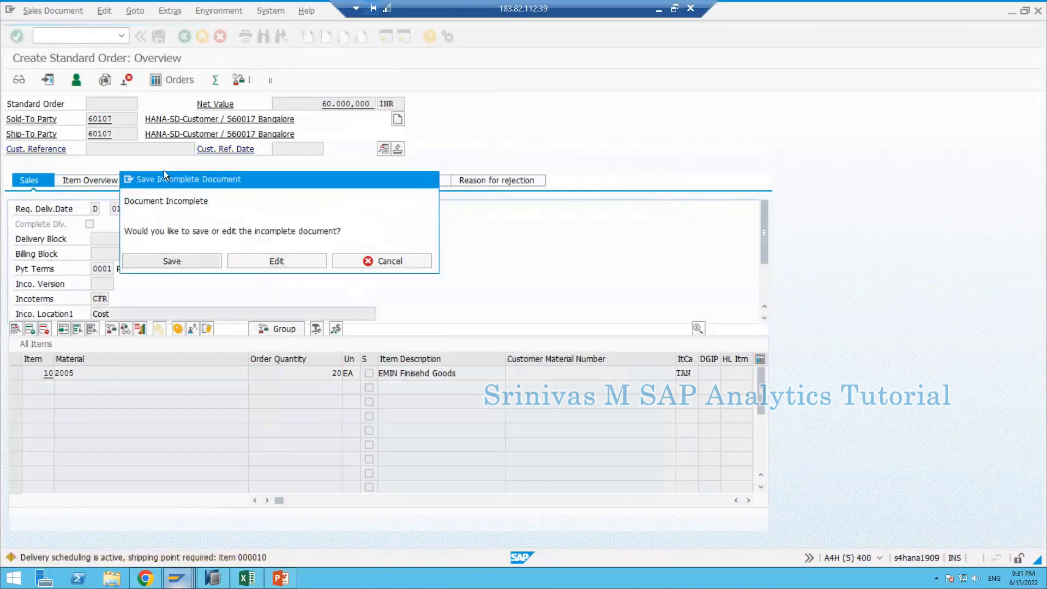
{"action": "key", "text": "Return"}
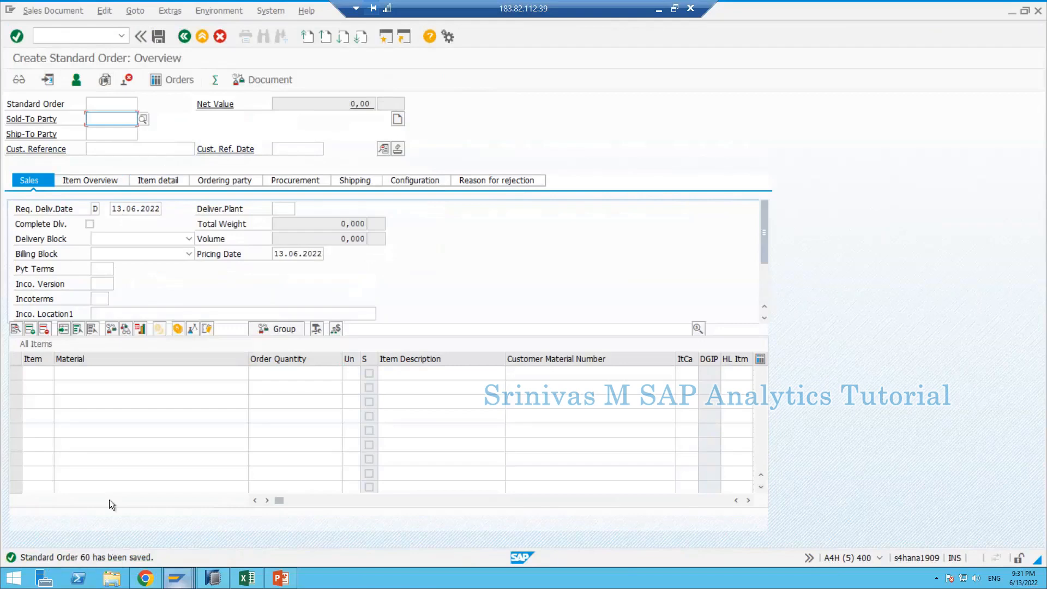
Leave order creation, open transaction VA02 and display the newly created standard order for changing
{"action": "key", "text": "F3"}
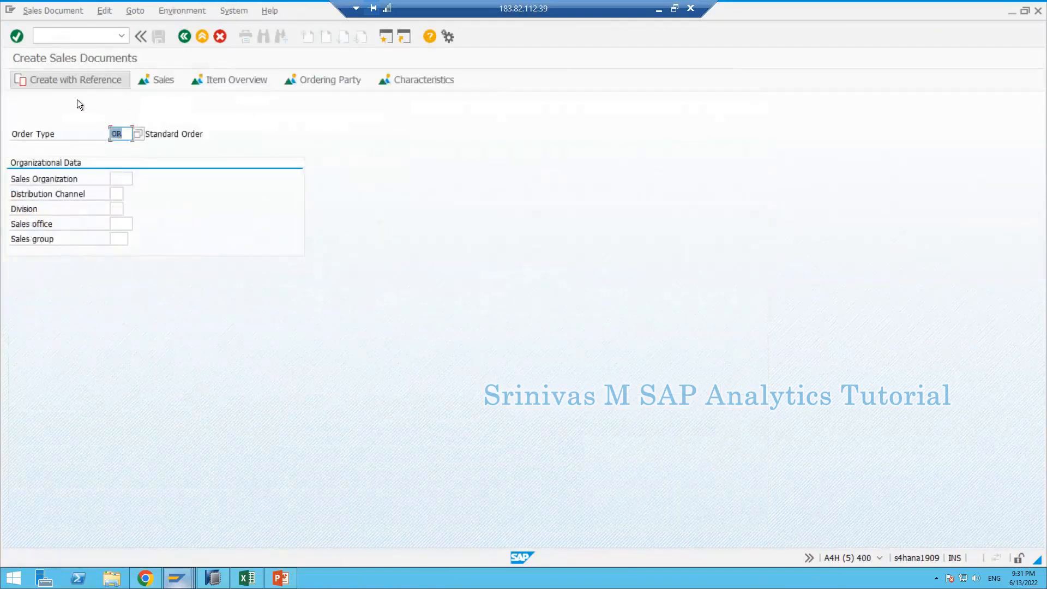
{"action": "key", "text": "F3"}
{"action": "type", "text": "va"}
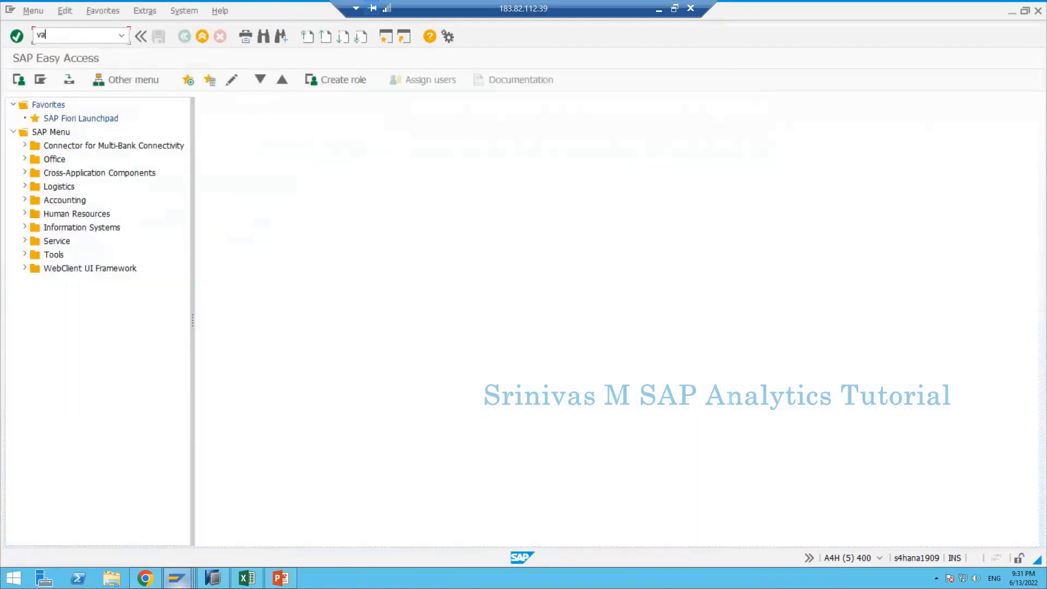
{"action": "type", "text": "02"}
{"action": "key", "text": "Return"}
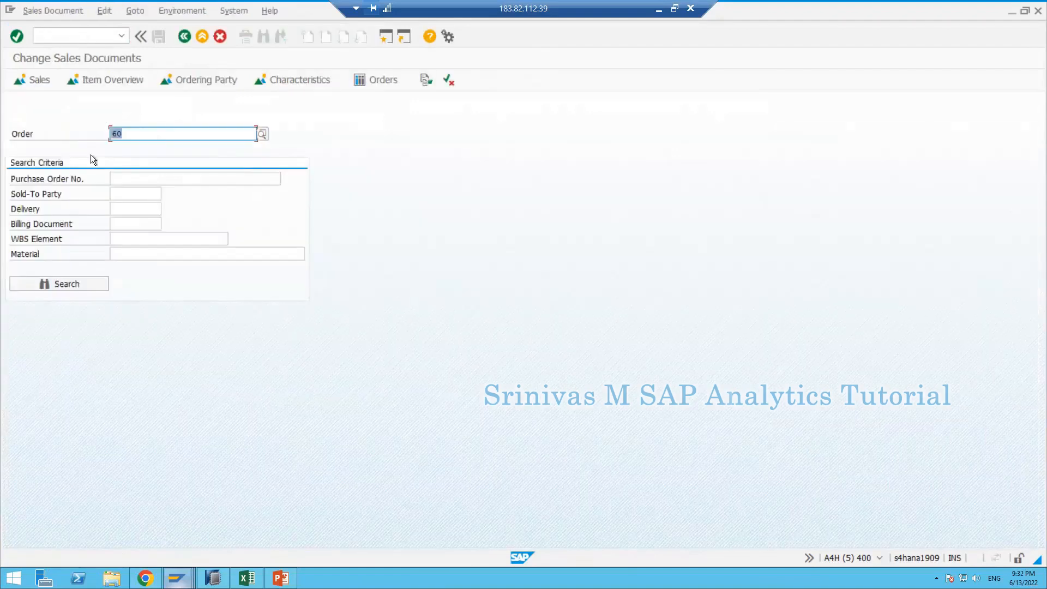
{"action": "left_click", "coordinate": [74, 284]}
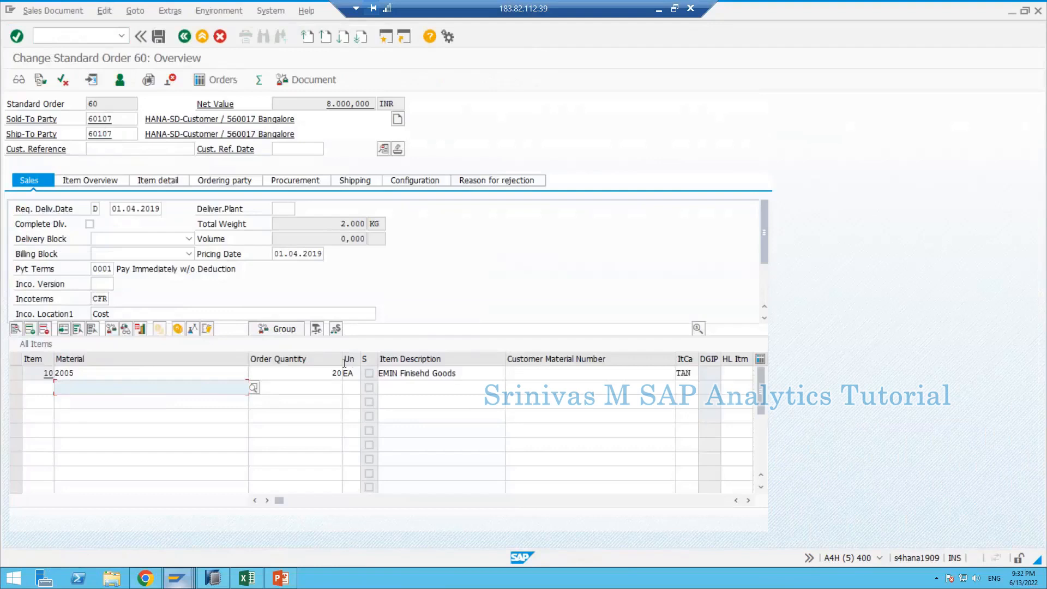
{"action": "double_click", "coordinate": [329, 373]}
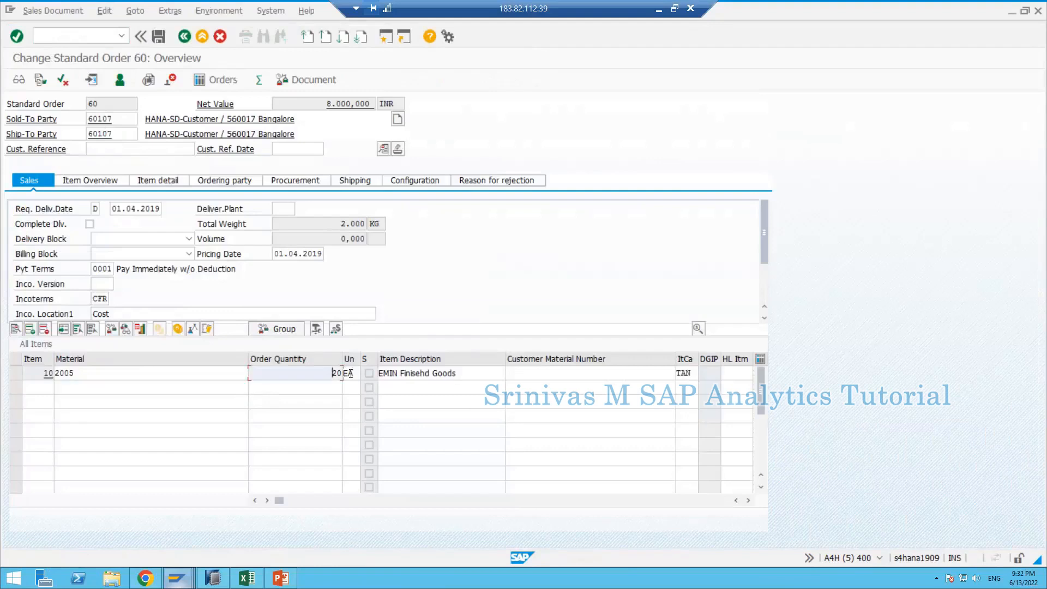
Switch to the outbound queue monitor and refresh the entries of queue MCEX11
{"action": "left_click", "coordinate": [175, 579]}
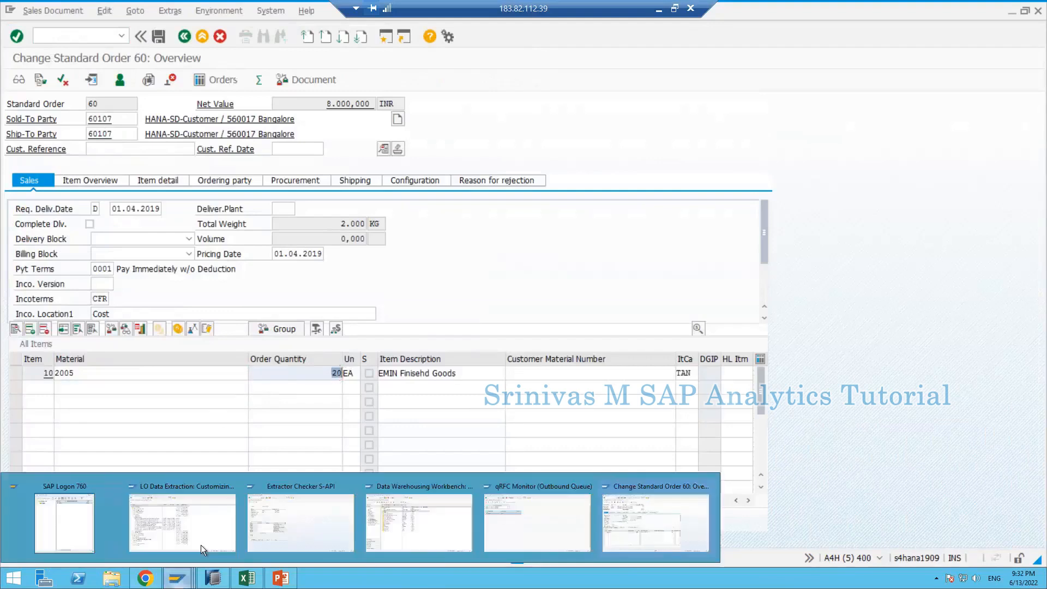
{"action": "left_click", "coordinate": [529, 530]}
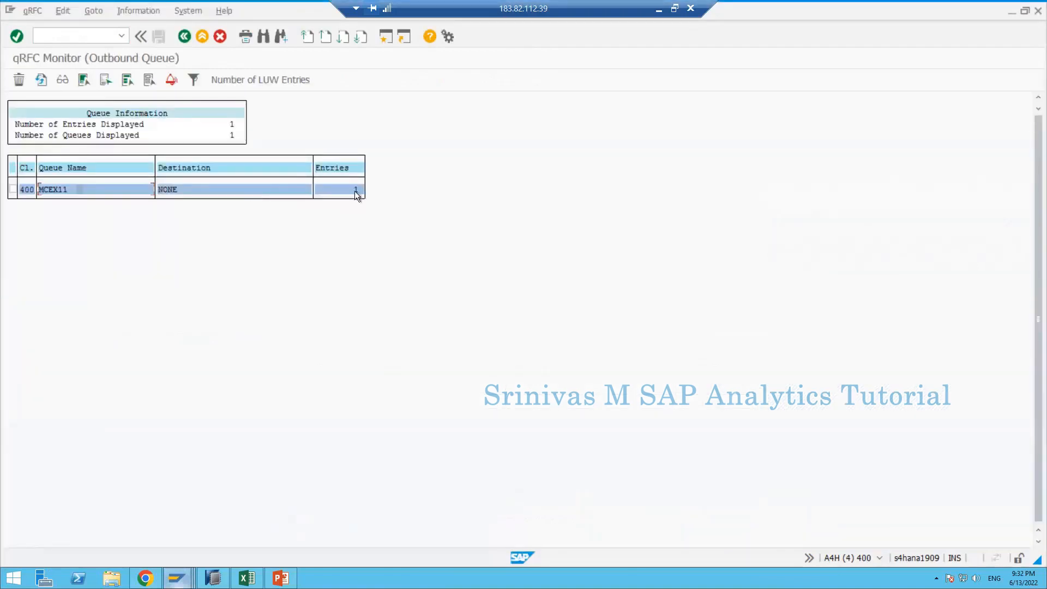
{"action": "left_click", "coordinate": [41, 79]}
Switch to Excel and enter "Delta Queu" in cell P11 of Sheet3, below the LBWQ note
{"action": "mouse_move", "coordinate": [248, 577]}
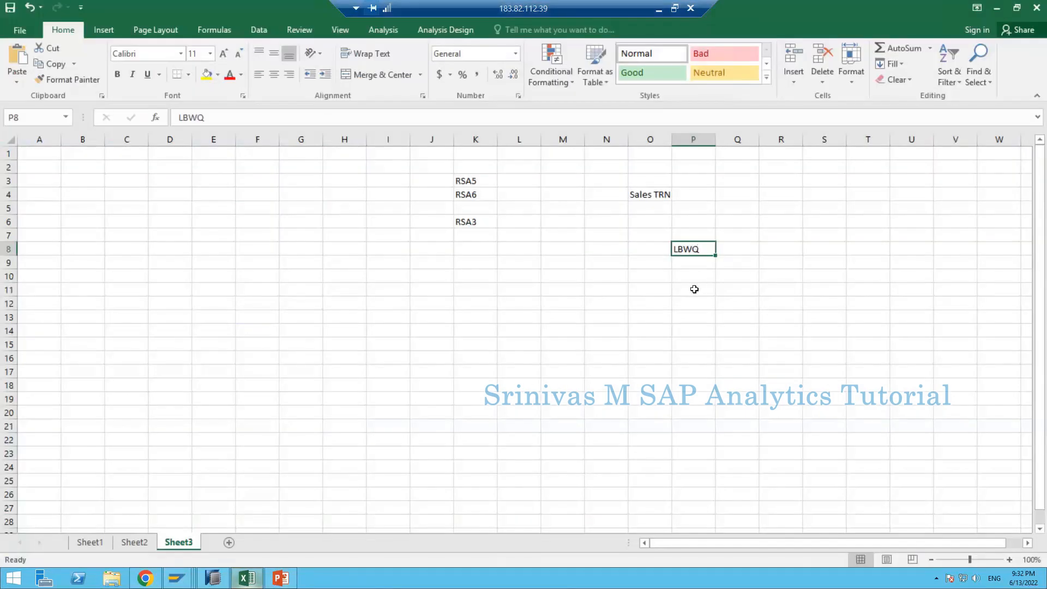
{"action": "left_click", "coordinate": [694, 289]}
{"action": "type", "text": "De"}
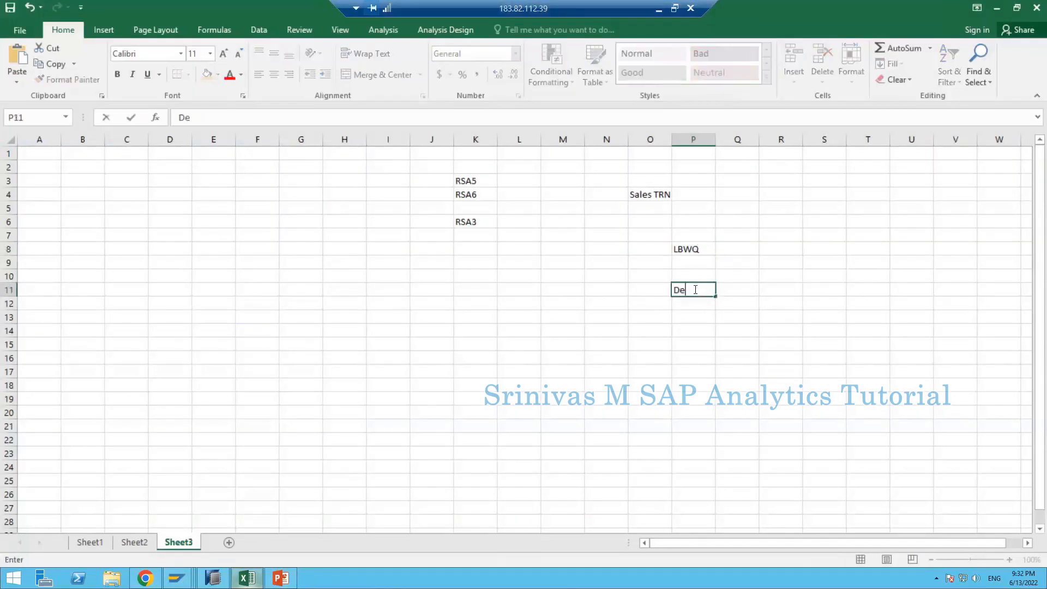
{"action": "type", "text": "lta Queu"}
{"action": "key", "text": "Return"}
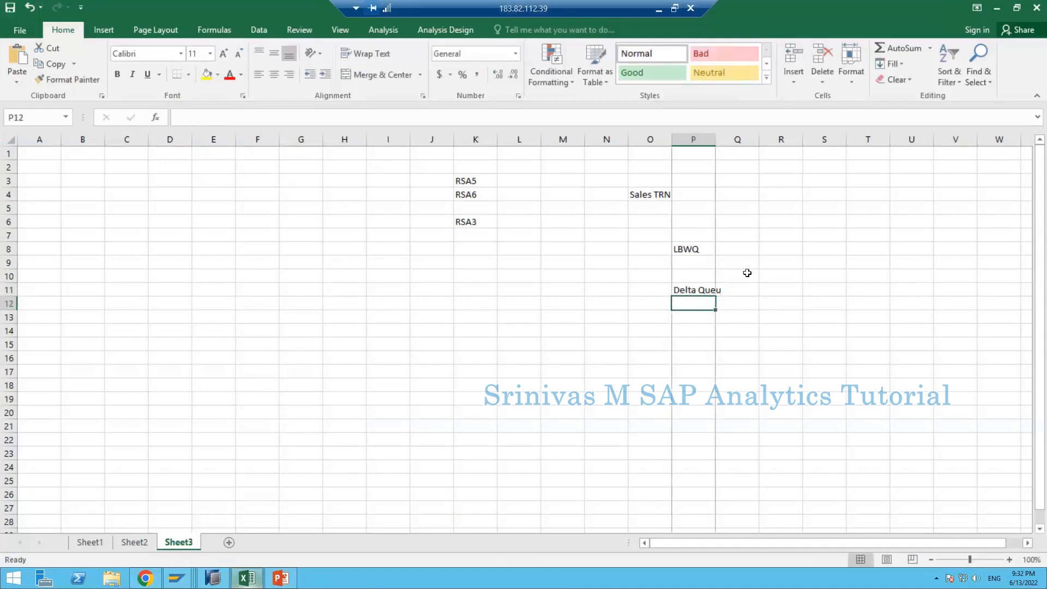
Fit column P to its content, enter "RSA7" in Q11 and "ODQMON" in R11, and slightly widen column R
{"action": "double_click", "coordinate": [716, 140]}
{"action": "left_click", "coordinate": [752, 292]}
{"action": "type", "text": "R"}
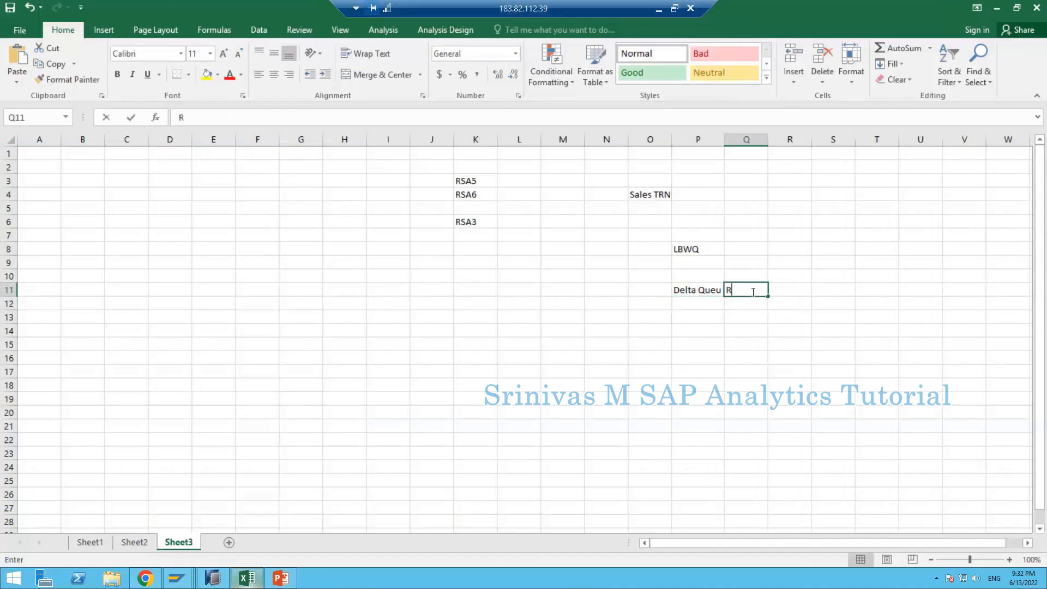
{"action": "type", "text": "SA7"}
{"action": "key", "text": "Tab"}
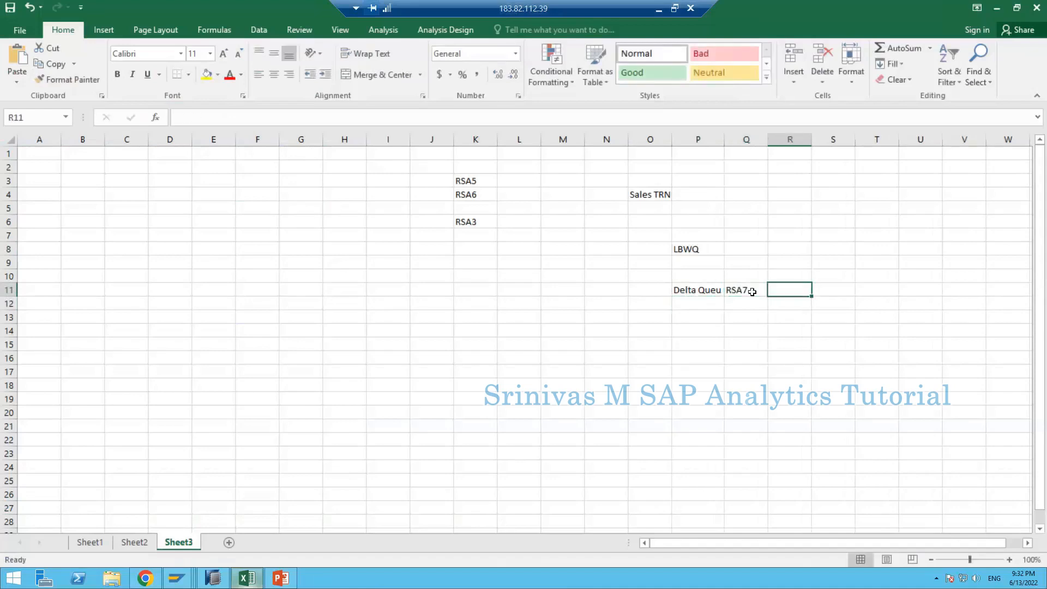
{"action": "type", "text": "OP"}
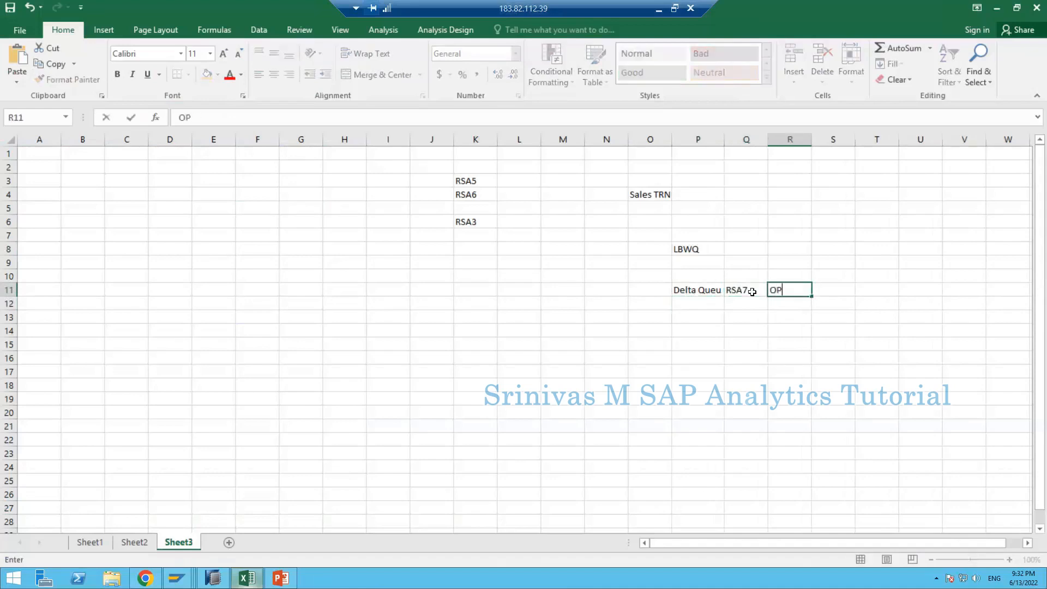
{"action": "key", "text": "BackSpace"}
{"action": "type", "text": "DQMON"}
{"action": "key", "text": "Return"}
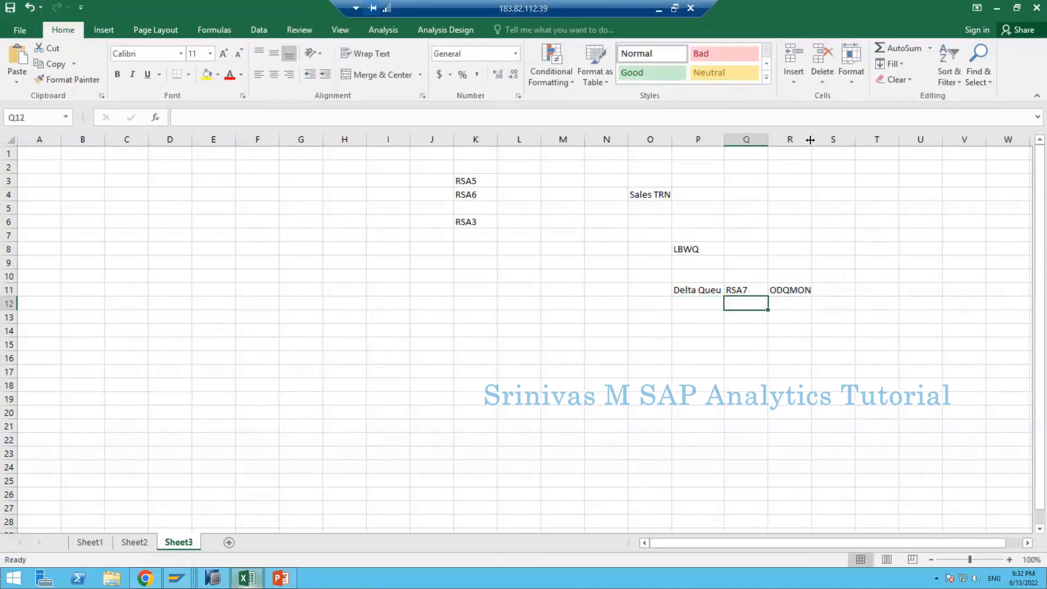
{"action": "left_click_drag", "start_coordinate": [810, 140], "coordinate": [814, 164]}
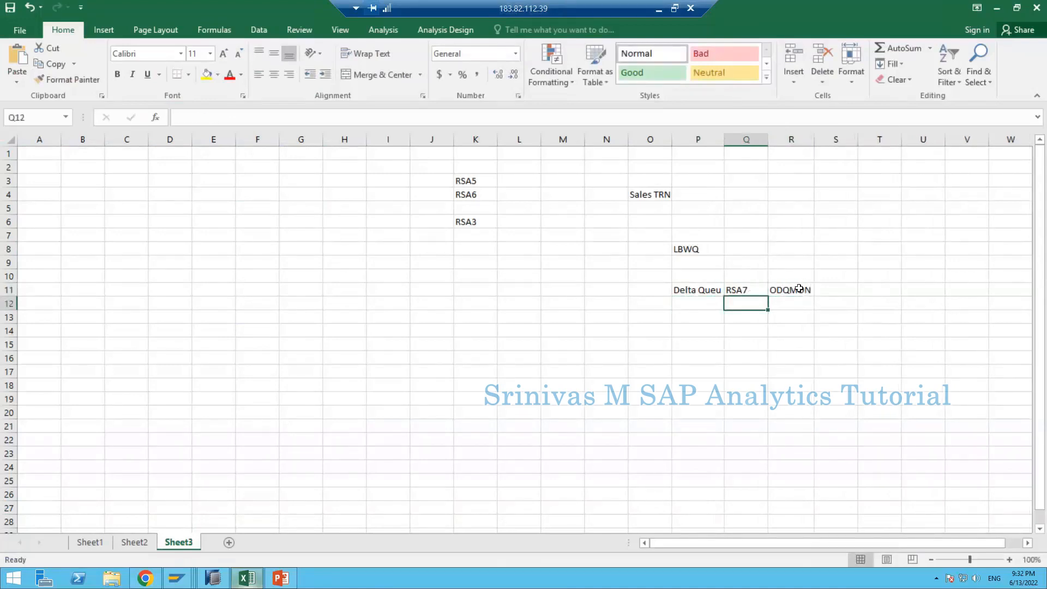
{"action": "left_click", "coordinate": [800, 288]}
Compare the outbound queue monitor and the LO customizing cockpit with the LBWQ and Delta Queu notes in Excel
{"action": "key", "text": "alt+Tab"}
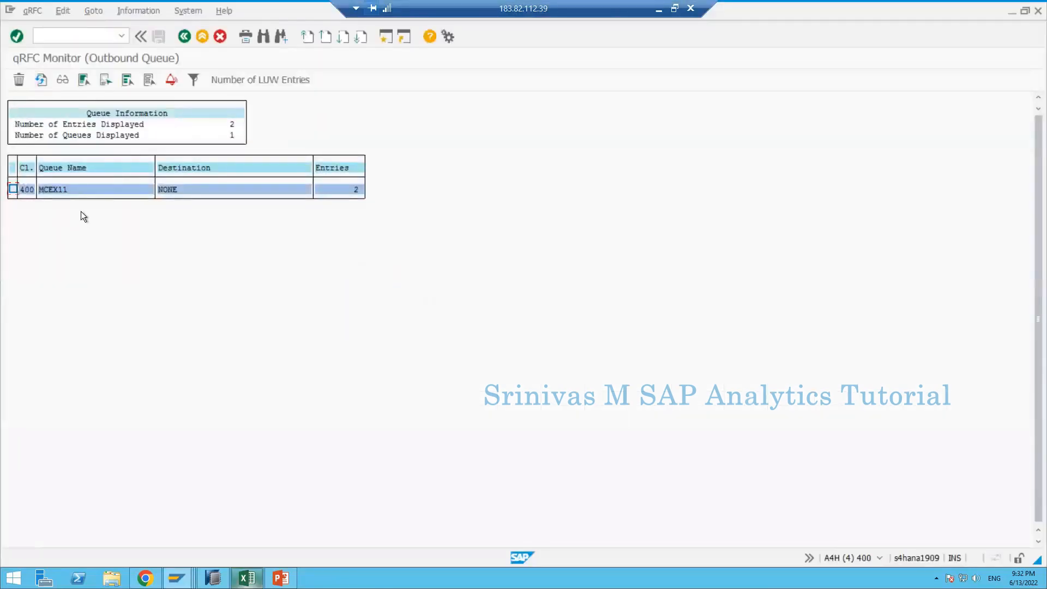
{"action": "key", "text": "alt+Tab"}
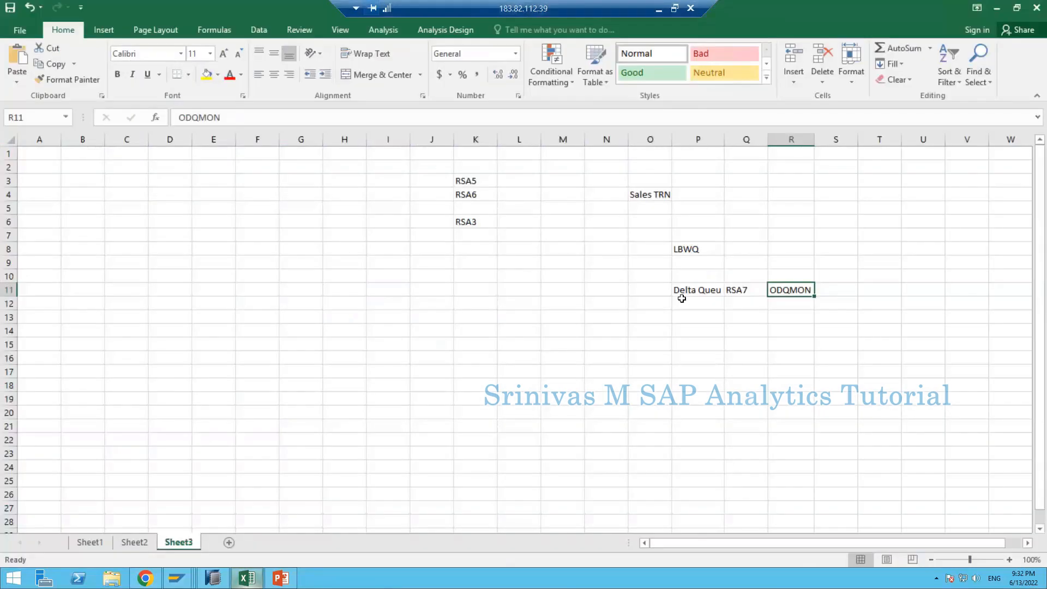
{"action": "left_click", "coordinate": [705, 248]}
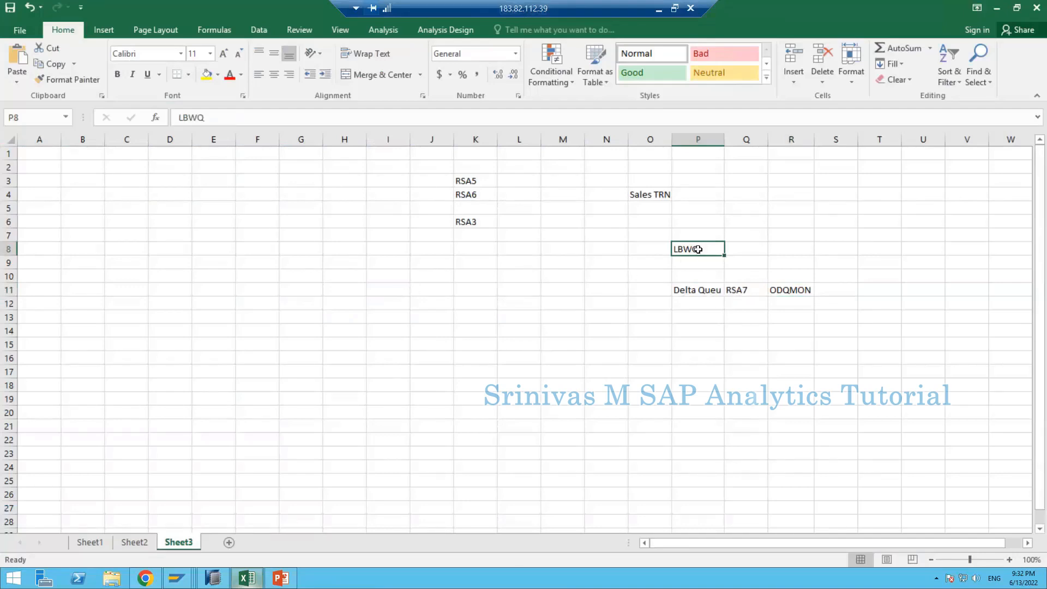
{"action": "left_click", "coordinate": [707, 290]}
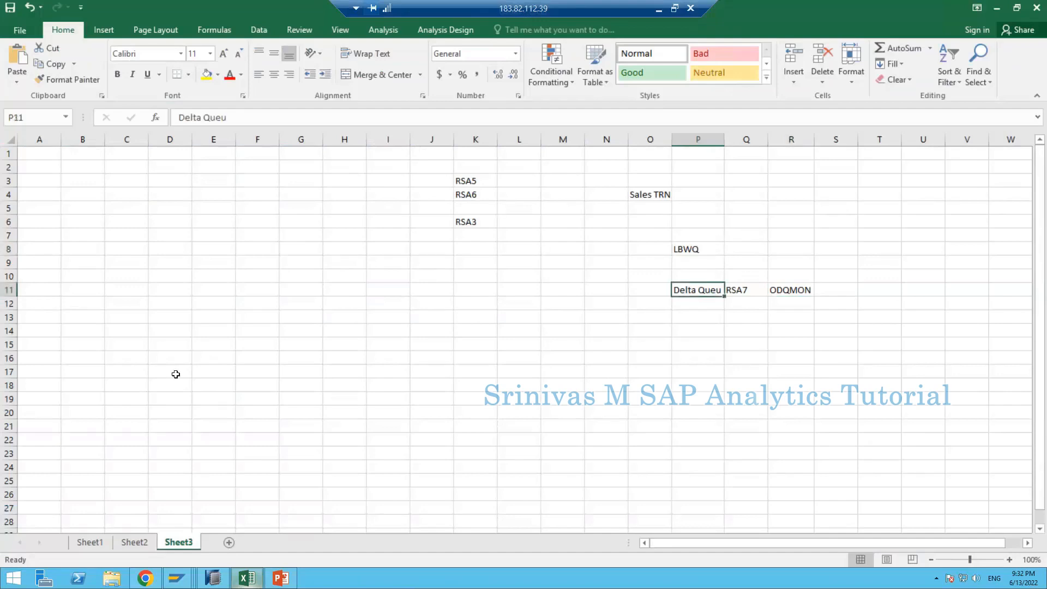
{"action": "left_click", "coordinate": [176, 578]}
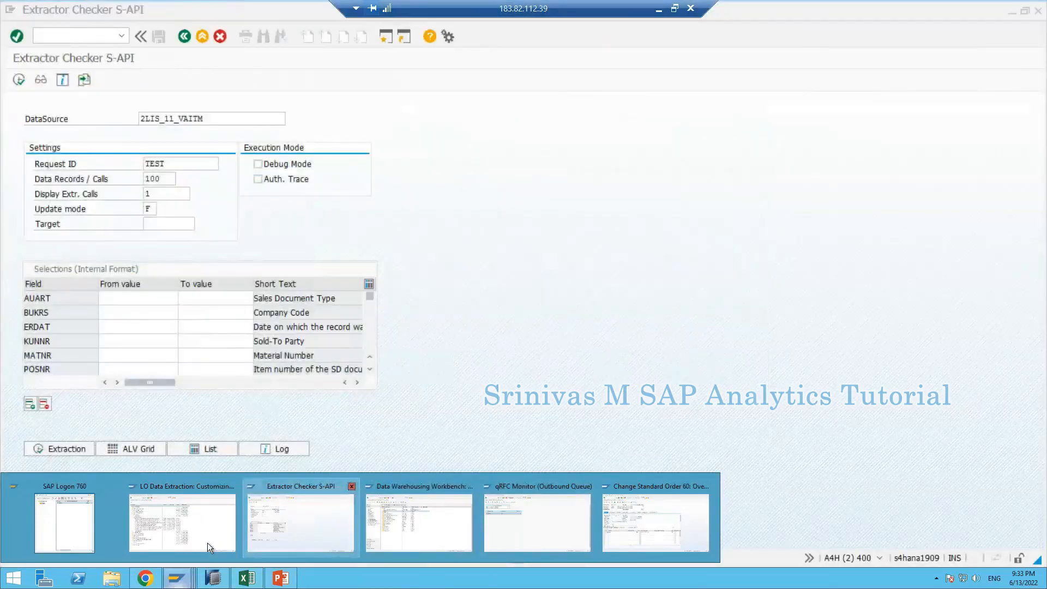
{"action": "left_click", "coordinate": [207, 540]}
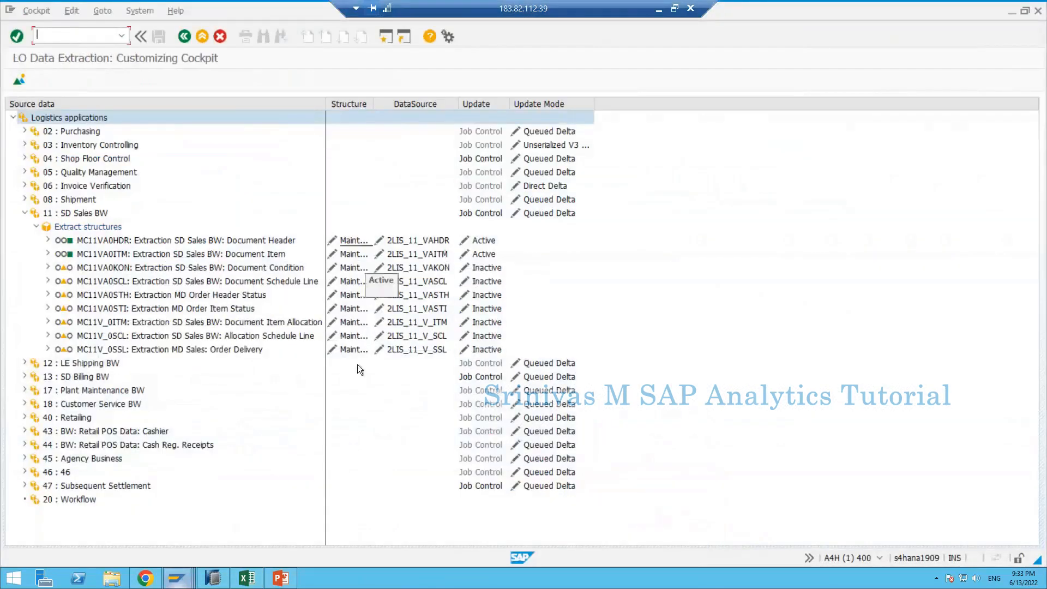
{"action": "key", "text": "alt+Tab"}
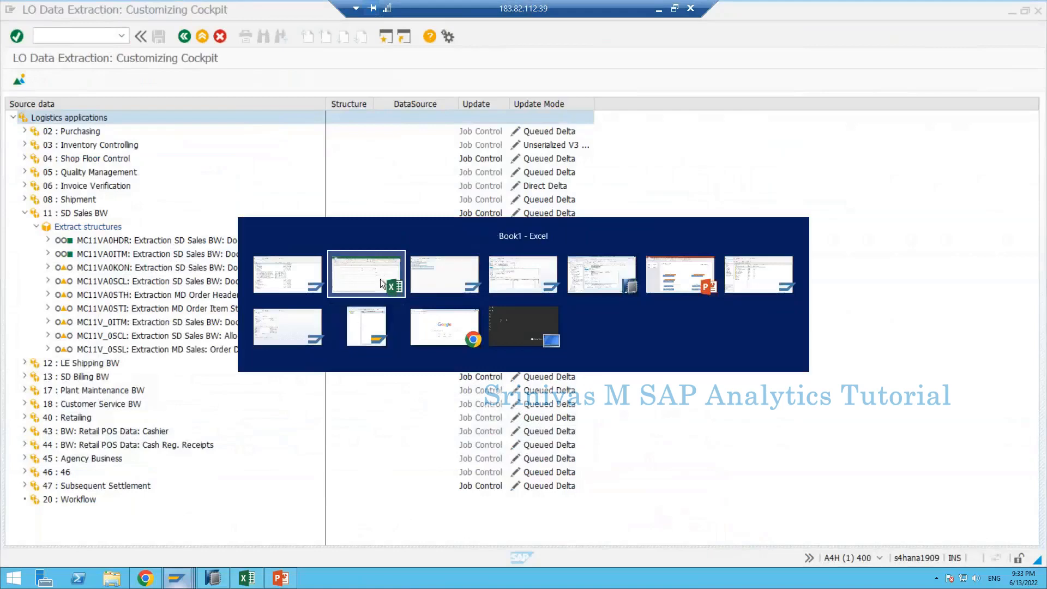
{"action": "left_click", "coordinate": [381, 279]}
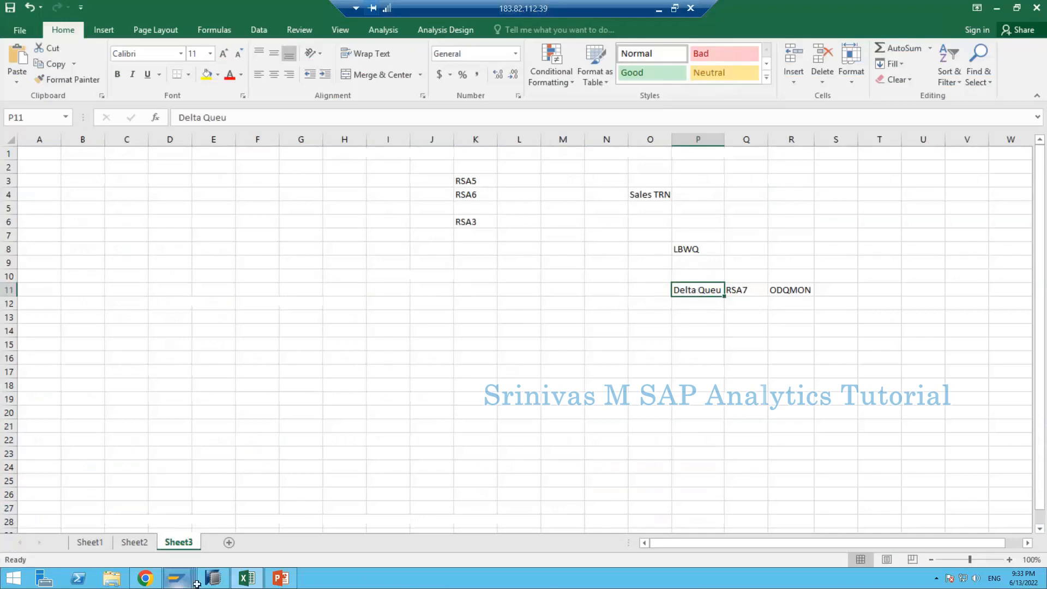
Switch to the LO customizing cockpit, examine the collective update job control of application 11 SD Sales BW, and close it
{"action": "mouse_move", "coordinate": [177, 578]}
{"action": "left_click", "coordinate": [174, 549]}
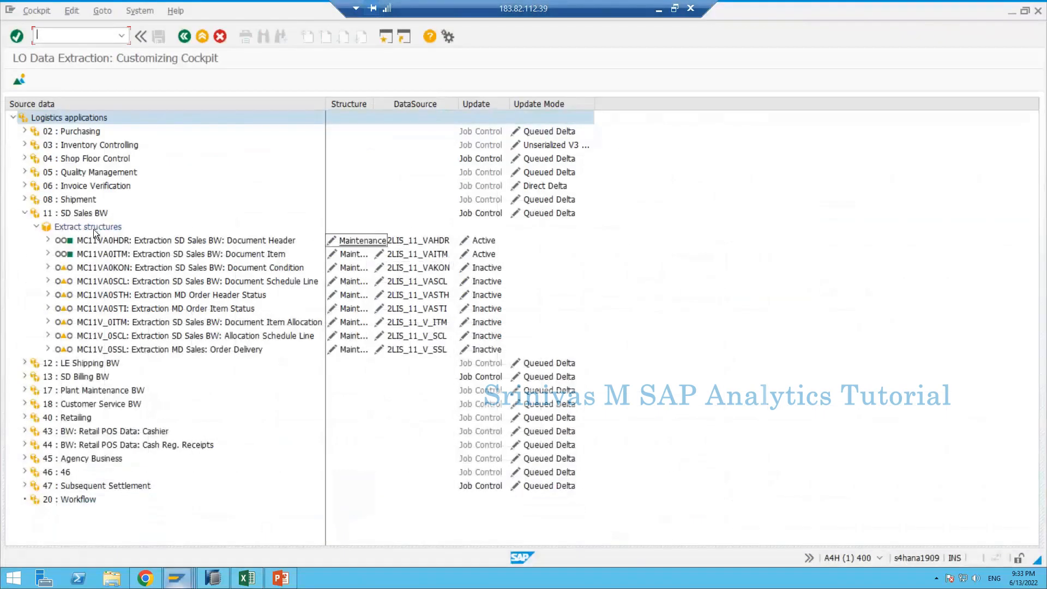
{"action": "left_click", "coordinate": [480, 213]}
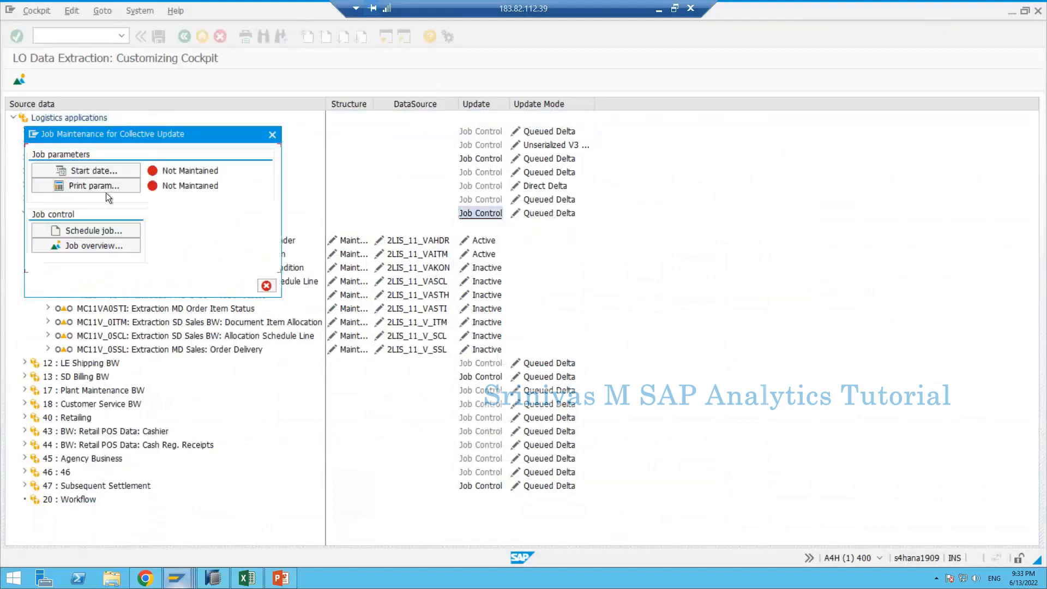
{"action": "left_click", "coordinate": [90, 231]}
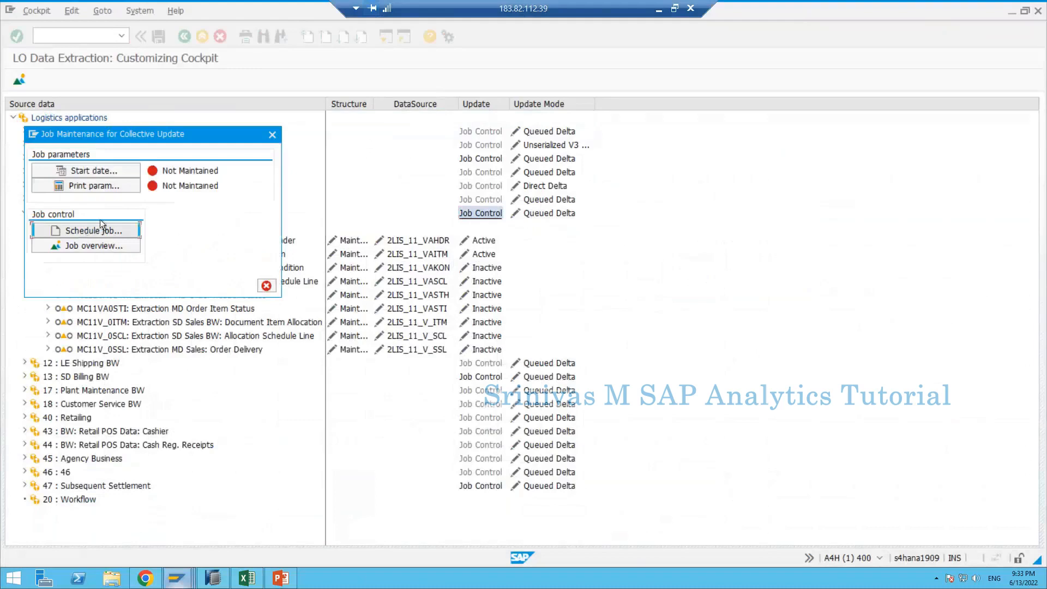
{"action": "left_click", "coordinate": [266, 285]}
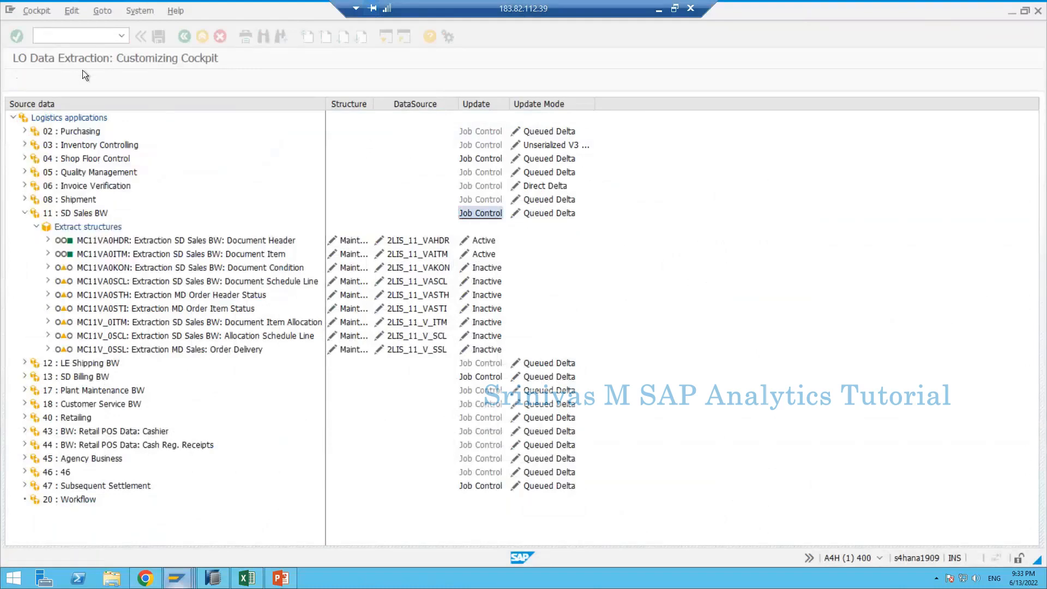
Open transaction SE38 in a new session, enter program RMBWV311 and highlight the application number 11 in its name
{"action": "left_click", "coordinate": [87, 30]}
{"action": "type", "text": "/os"}
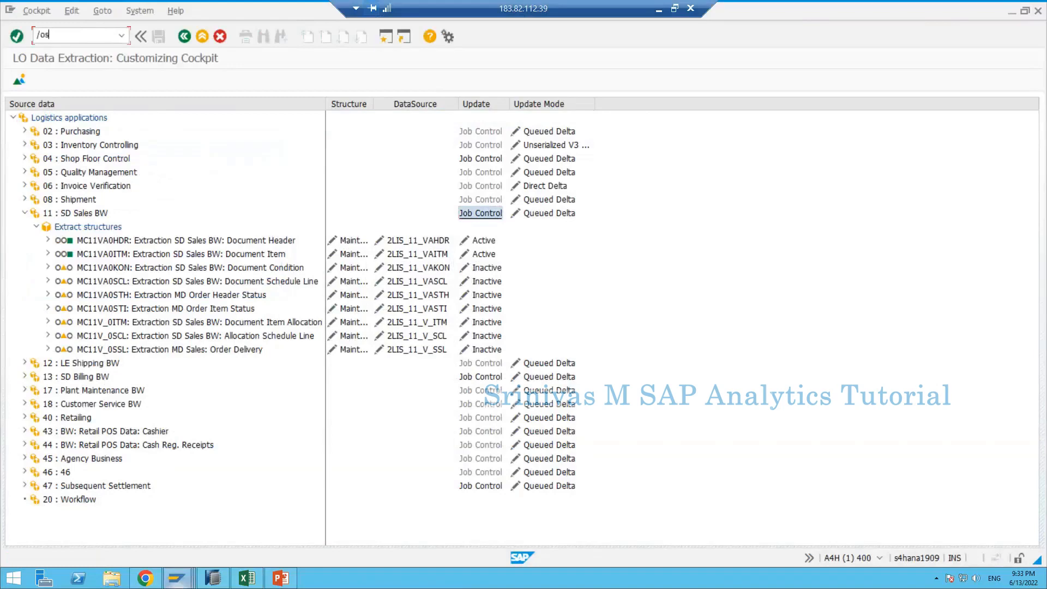
{"action": "type", "text": "e38"}
{"action": "key", "text": "Return"}
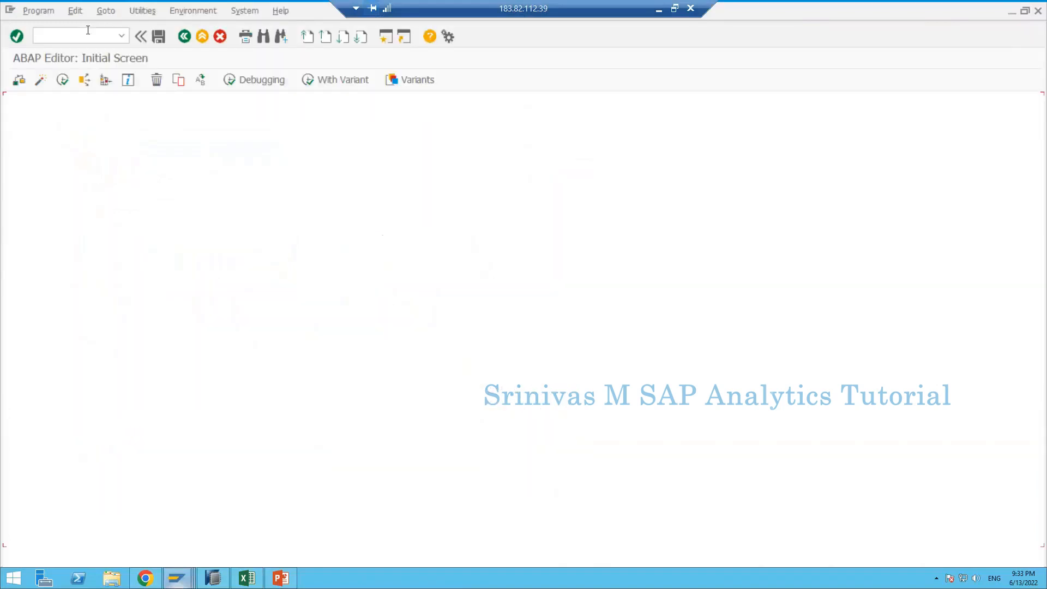
{"action": "key", "text": "Down"}
{"action": "key", "text": "Return"}
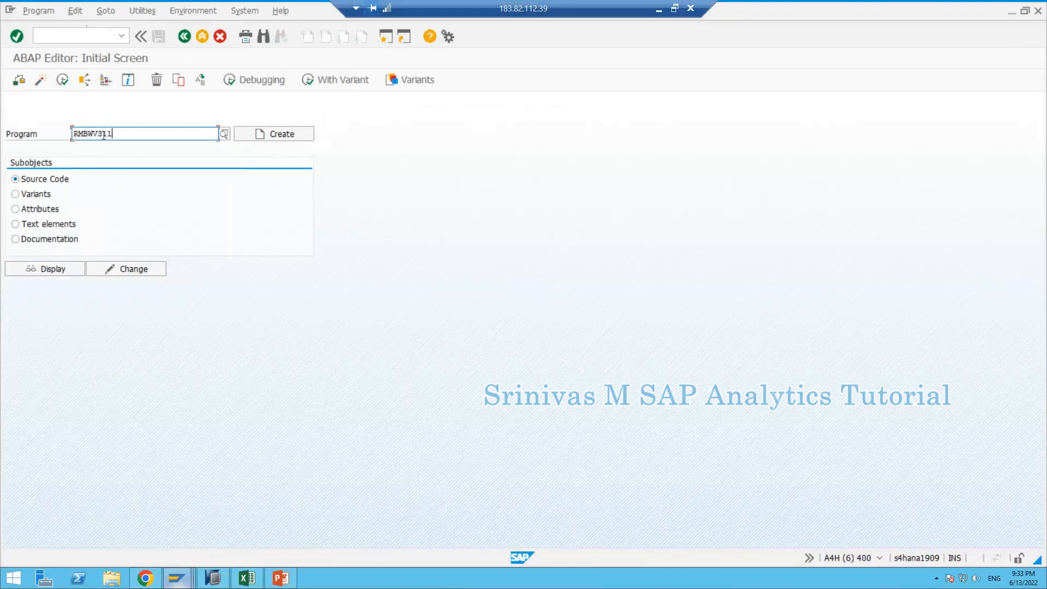
{"action": "left_click_drag", "start_coordinate": [104, 135], "coordinate": [118, 135]}
{"action": "left_click", "coordinate": [117, 134]}
{"action": "left_click_drag", "start_coordinate": [126, 133], "coordinate": [104, 136]}
Check queue MCEX11 in the outbound queue monitor, execute program RMBWV311 and refresh the queue display
{"action": "left_click", "coordinate": [176, 578]}
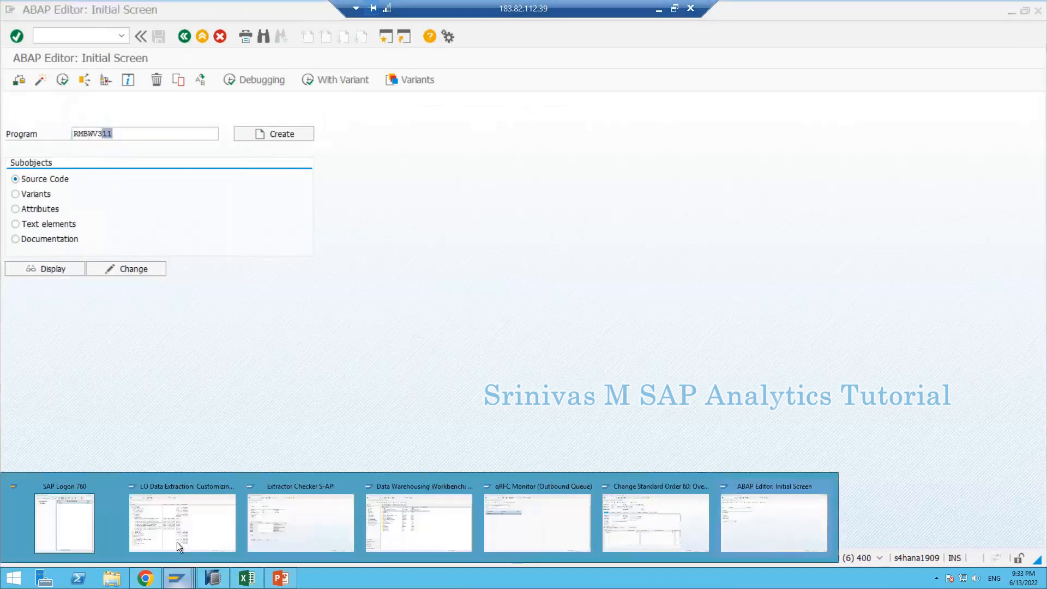
{"action": "left_click", "coordinate": [537, 524]}
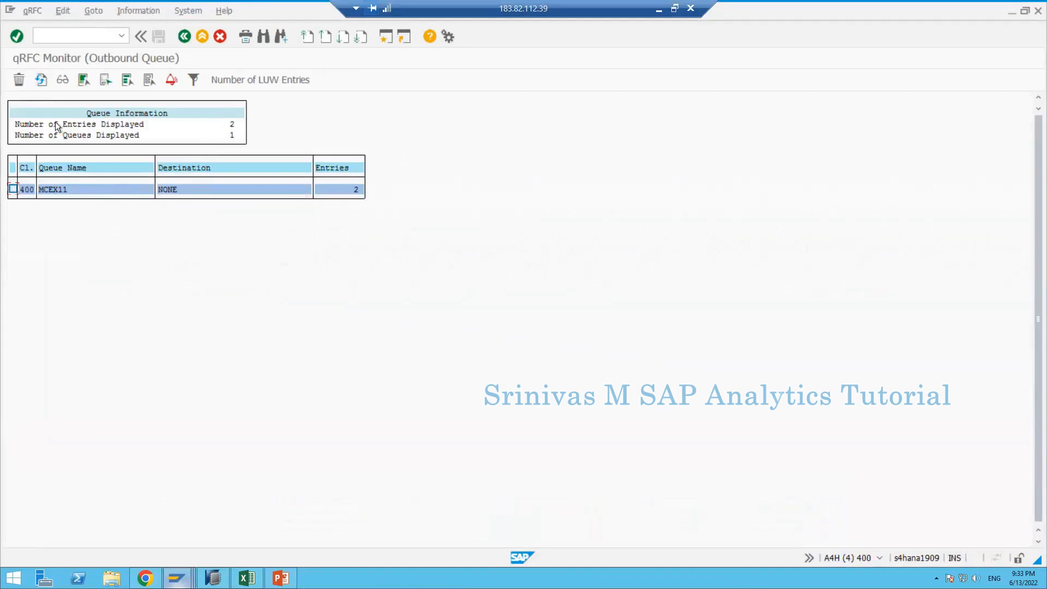
{"action": "key", "text": "alt+Tab"}
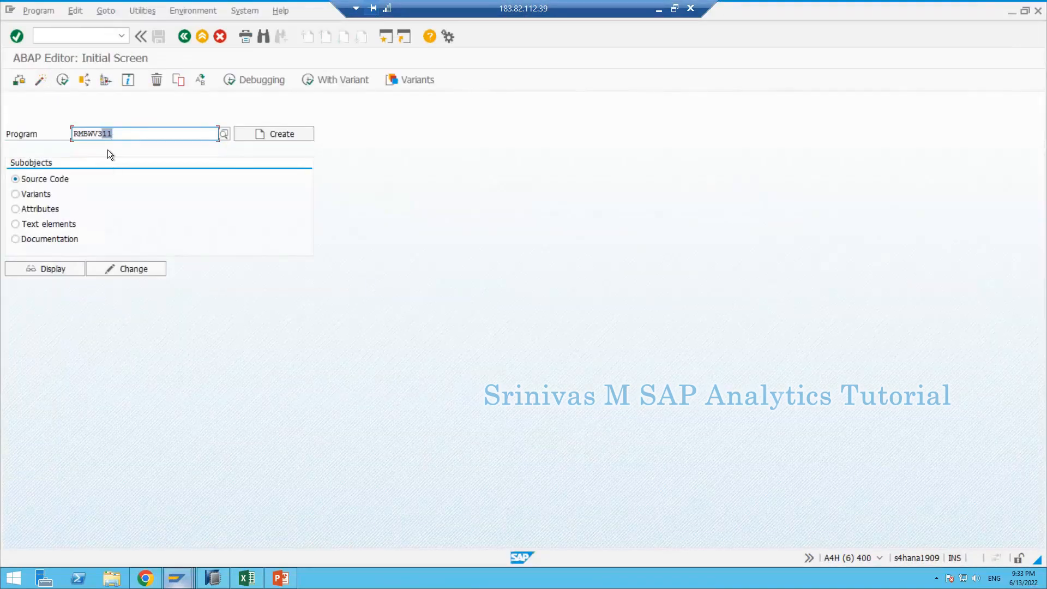
{"action": "left_click", "coordinate": [60, 82]}
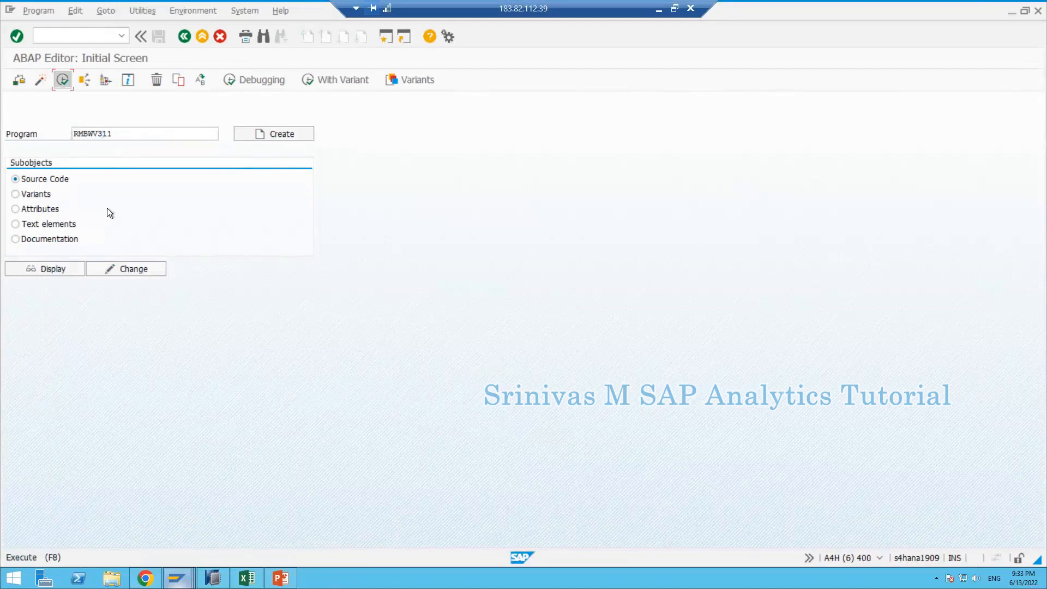
{"action": "key", "text": "alt+Tab"}
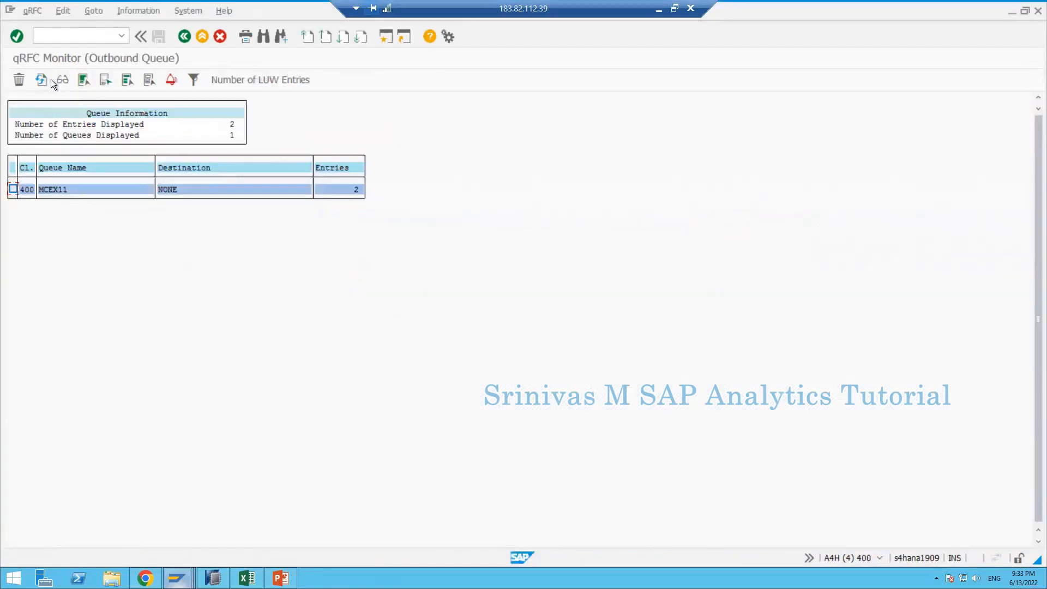
{"action": "left_click", "coordinate": [42, 80]}
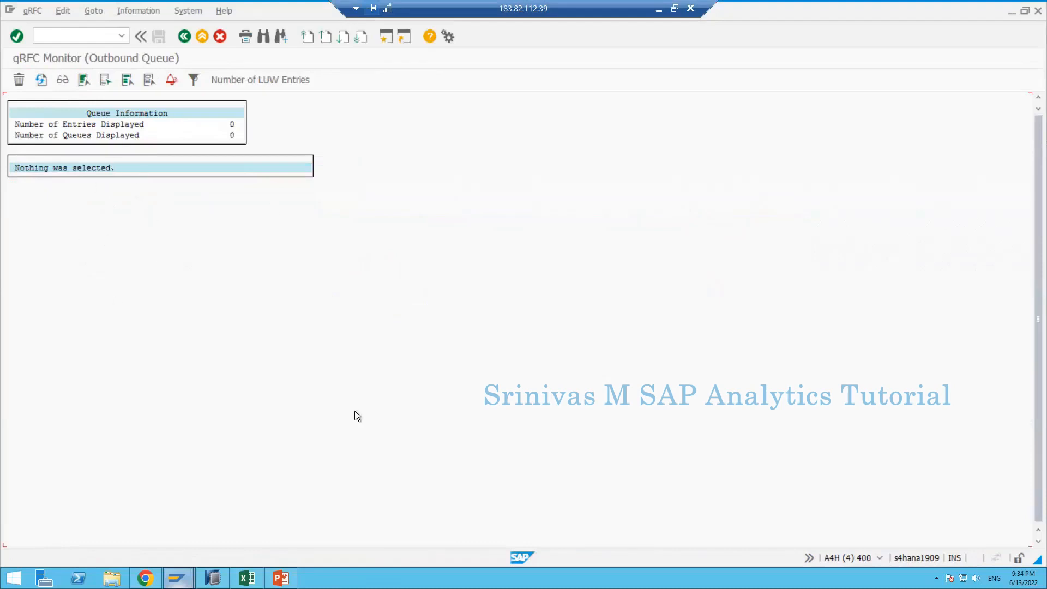
Switch to Excel and point out the RSA7 and ODQMON entries beside the Delta Queu note
{"action": "left_click", "coordinate": [247, 578]}
{"action": "left_click", "coordinate": [746, 313]}
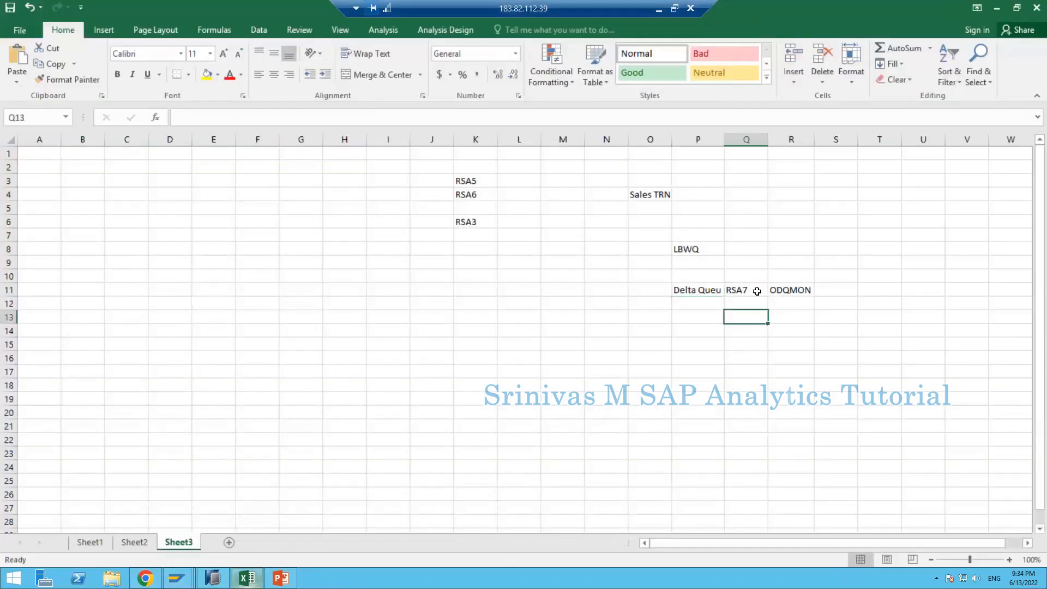
{"action": "left_click", "coordinate": [751, 288]}
{"action": "left_click", "coordinate": [799, 289]}
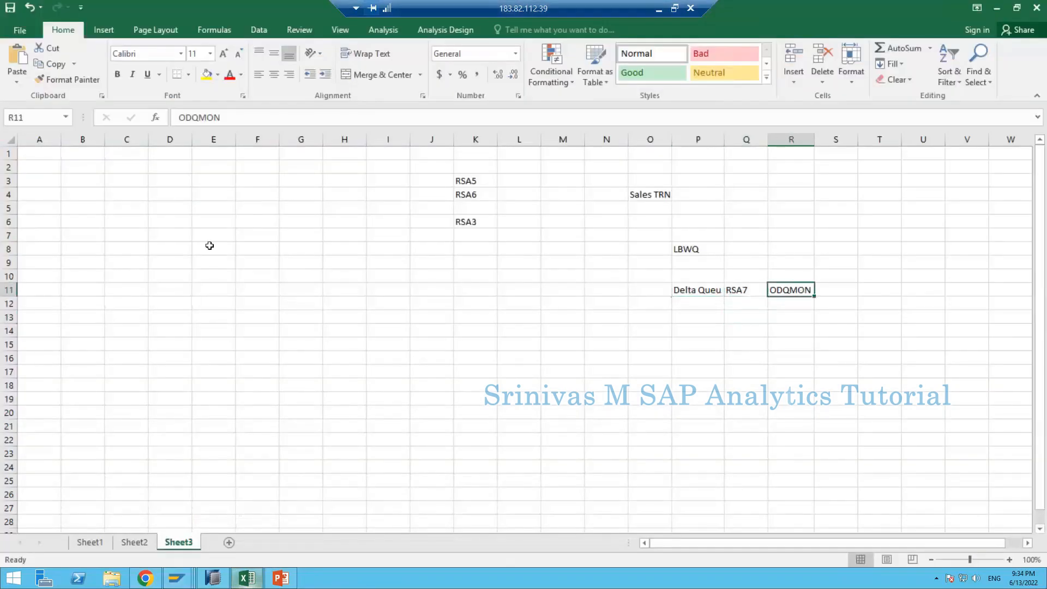
Return to SAP, open transaction ODQMON and drill from the Sales Document Item Data queue through its subscription to the requests
{"action": "key", "text": "alt+Tab"}
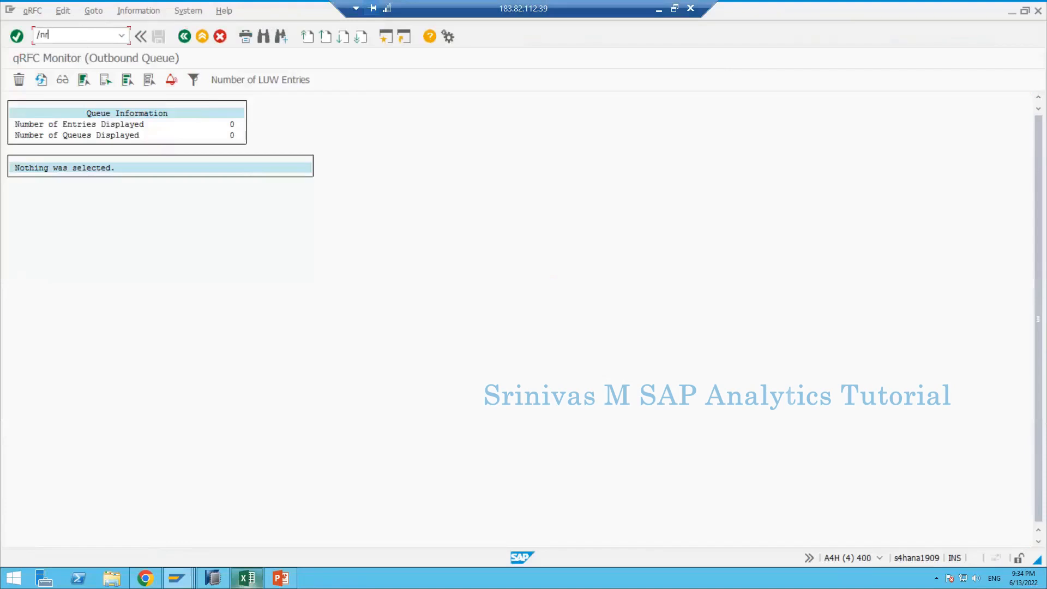
{"action": "type", "text": "/nodqmon"}
{"action": "key", "text": "Return"}
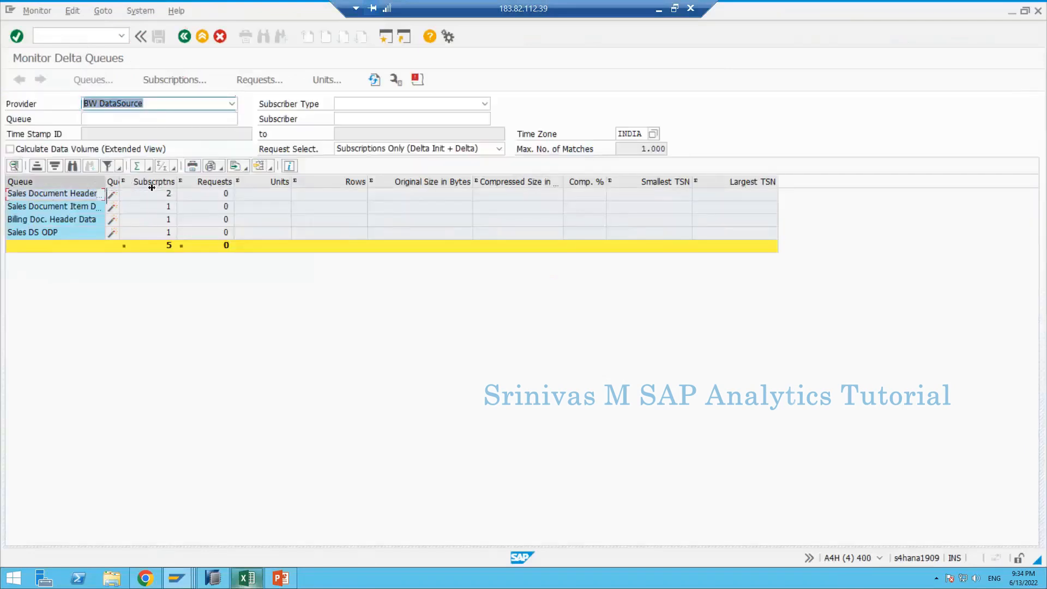
{"action": "double_click", "coordinate": [107, 182]}
{"action": "left_click", "coordinate": [103, 209]}
{"action": "double_click", "coordinate": [136, 207]}
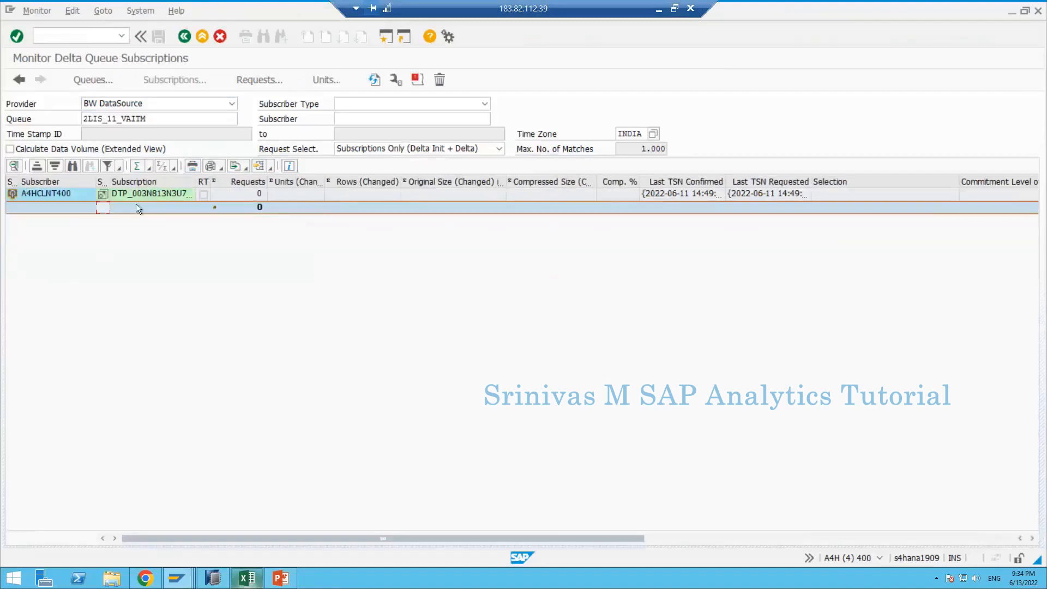
{"action": "double_click", "coordinate": [141, 192]}
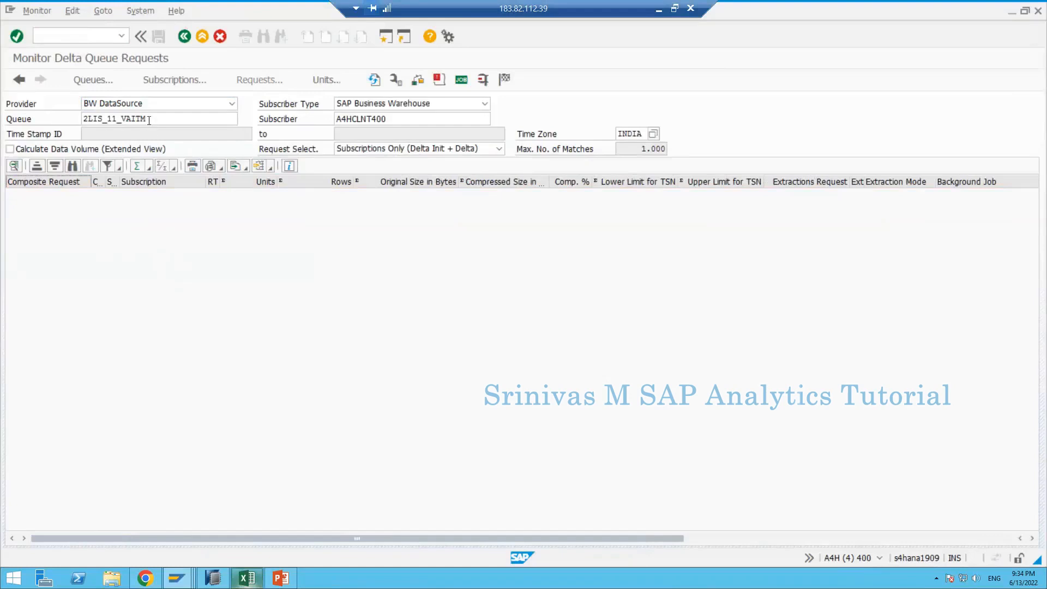
Set the request selection to All, refresh the delta queue requests, and go back to the queue overview
{"action": "left_click", "coordinate": [384, 151]}
{"action": "left_click", "coordinate": [355, 213]}
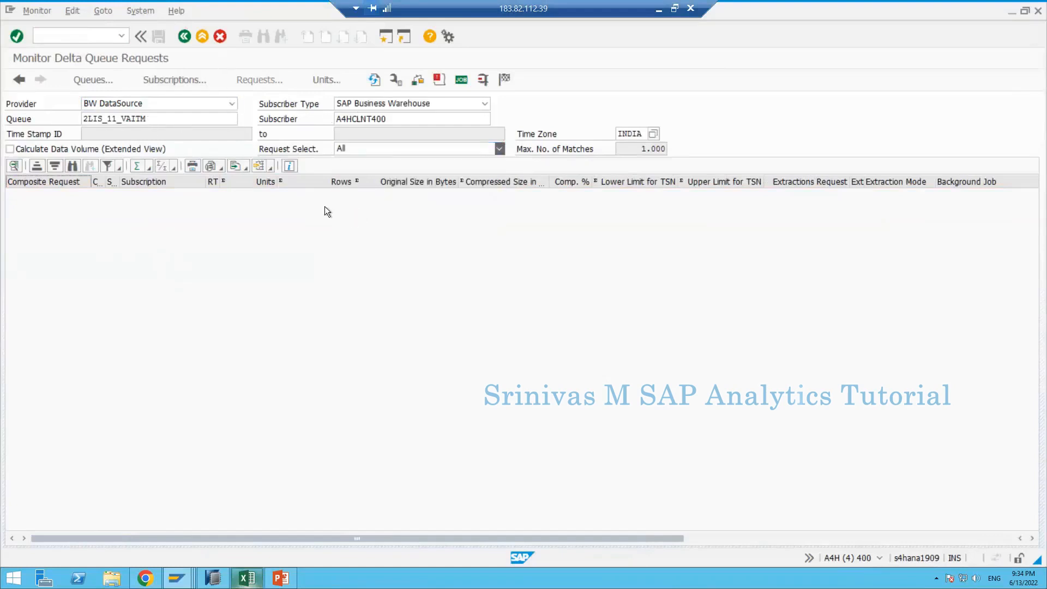
{"action": "left_click", "coordinate": [374, 79]}
{"action": "left_click", "coordinate": [175, 79]}
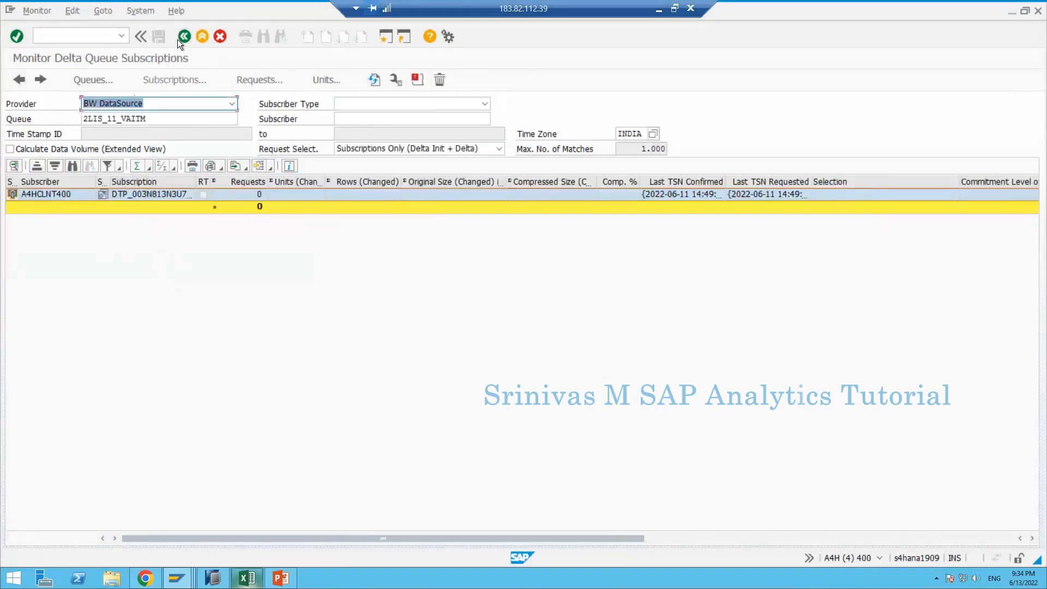
{"action": "left_click", "coordinate": [180, 37]}
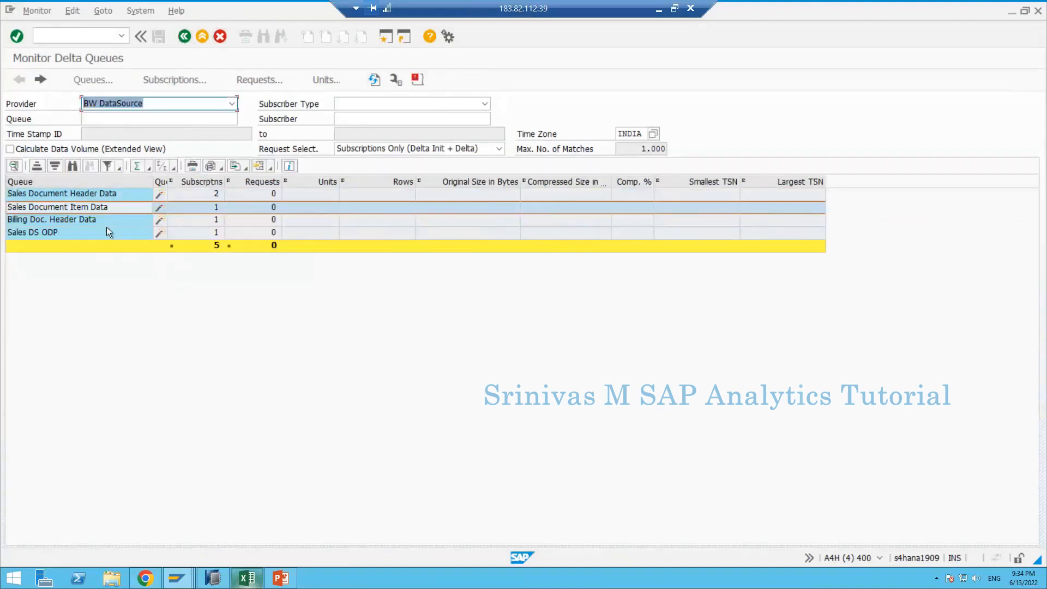
Inspect the requests of a Sales Document Header Data subscription, and reopen transaction ODQMON from the SAP start screen
{"action": "double_click", "coordinate": [115, 193]}
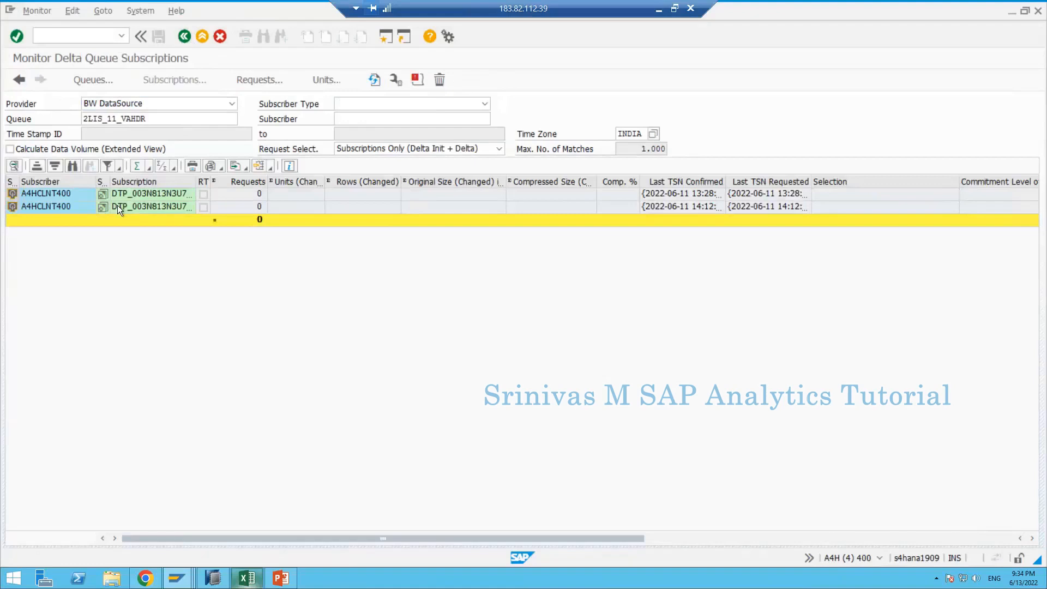
{"action": "double_click", "coordinate": [116, 206]}
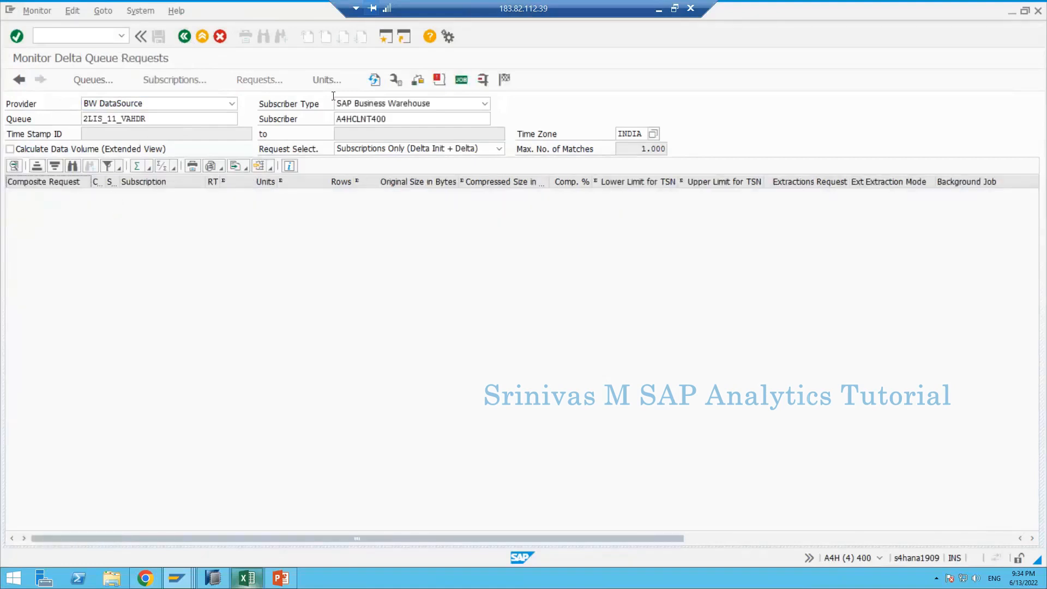
{"action": "left_click", "coordinate": [184, 36]}
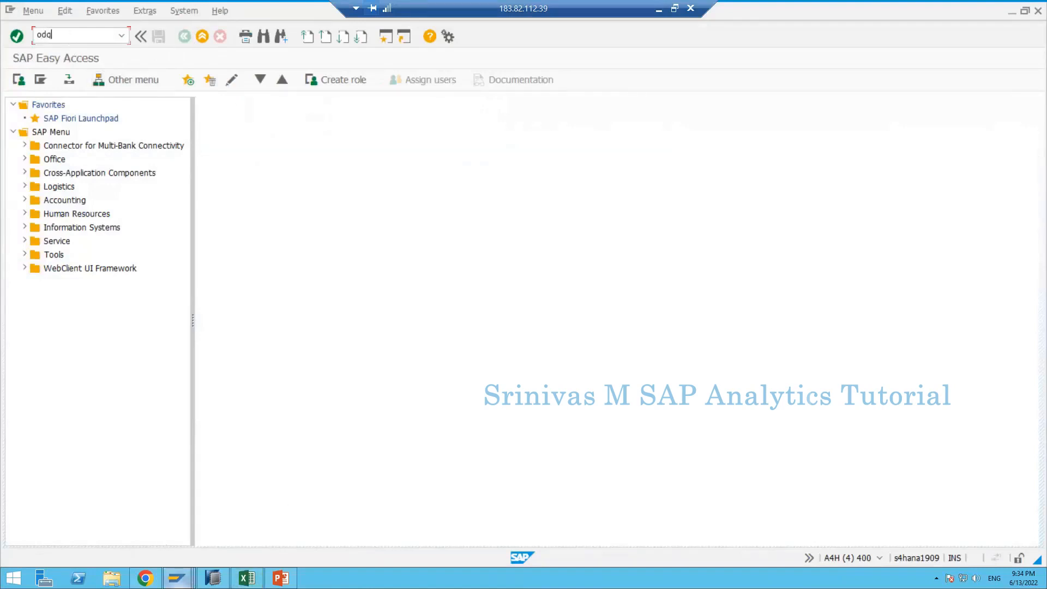
{"action": "type", "text": "mon"}
{"action": "key", "text": "Return"}
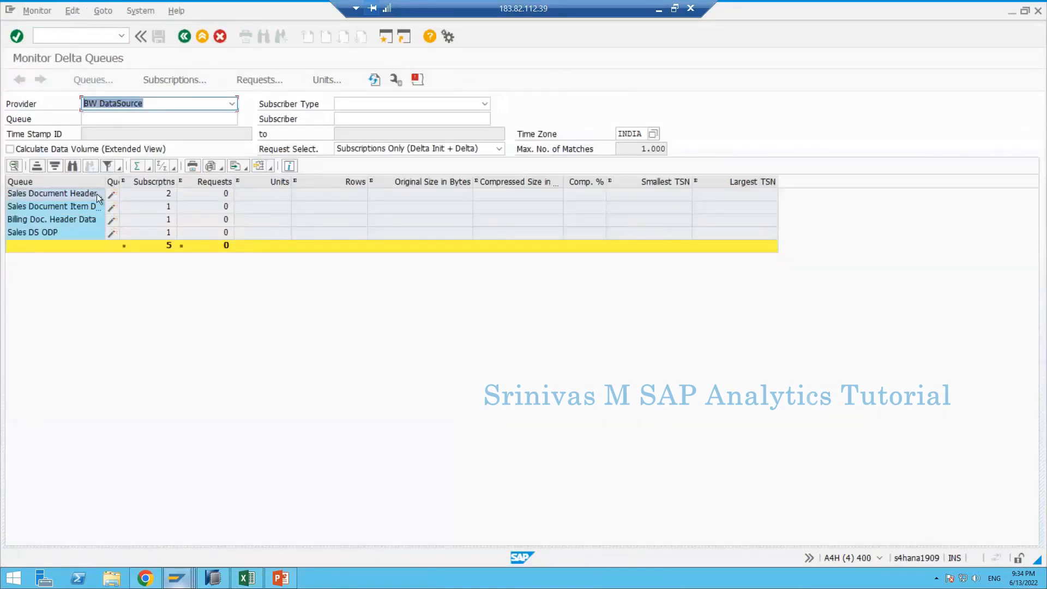
Widen the Queue column, point out the header and item data queues, and set the request selection to All
{"action": "double_click", "coordinate": [105, 182]}
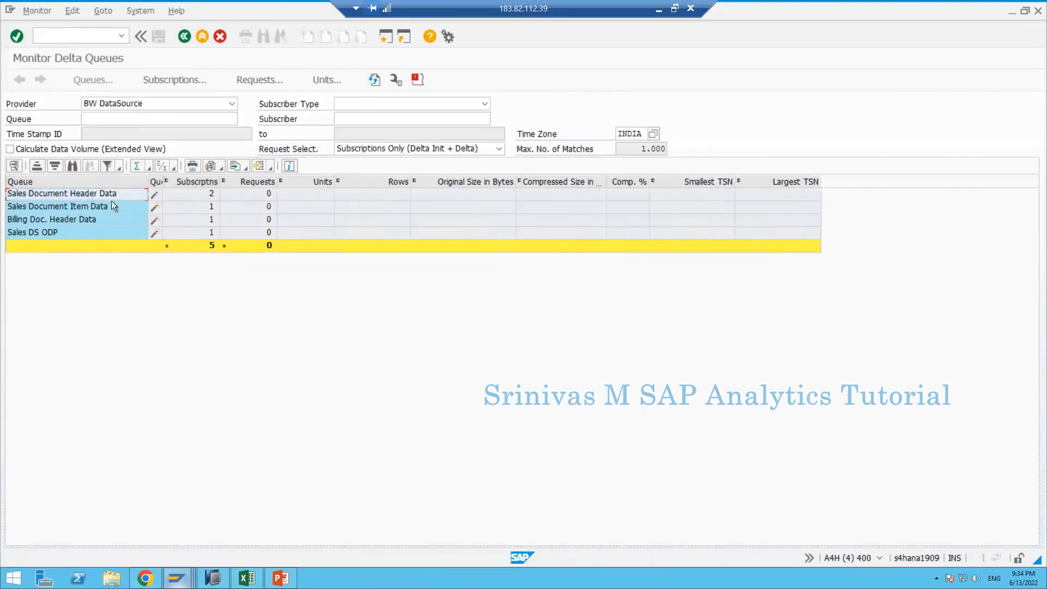
{"action": "left_click", "coordinate": [131, 195]}
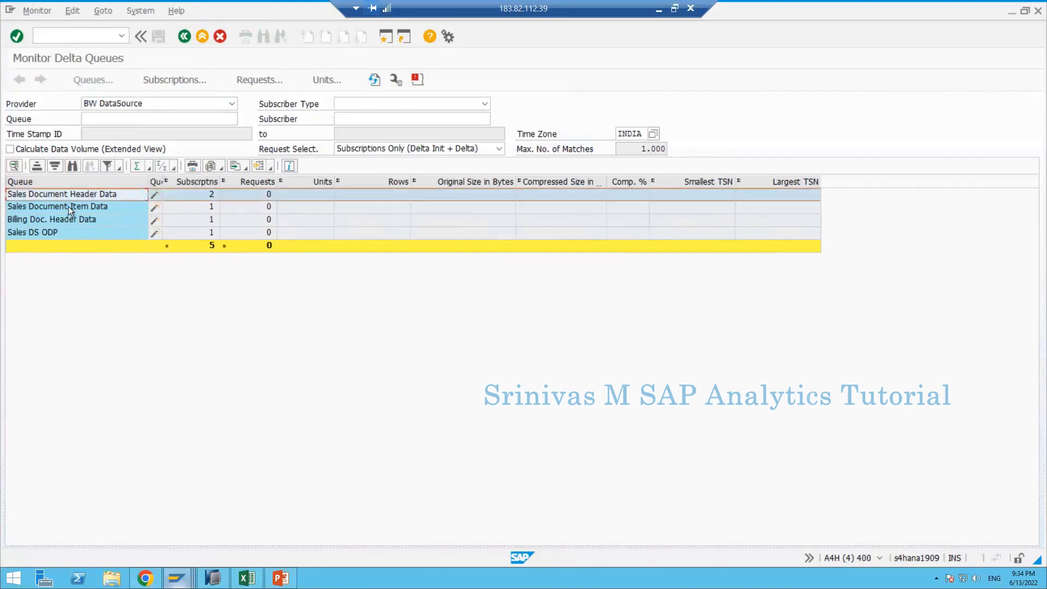
{"action": "left_click", "coordinate": [68, 206]}
{"action": "left_click", "coordinate": [101, 193]}
{"action": "left_click", "coordinate": [100, 204]}
{"action": "left_click", "coordinate": [100, 196]}
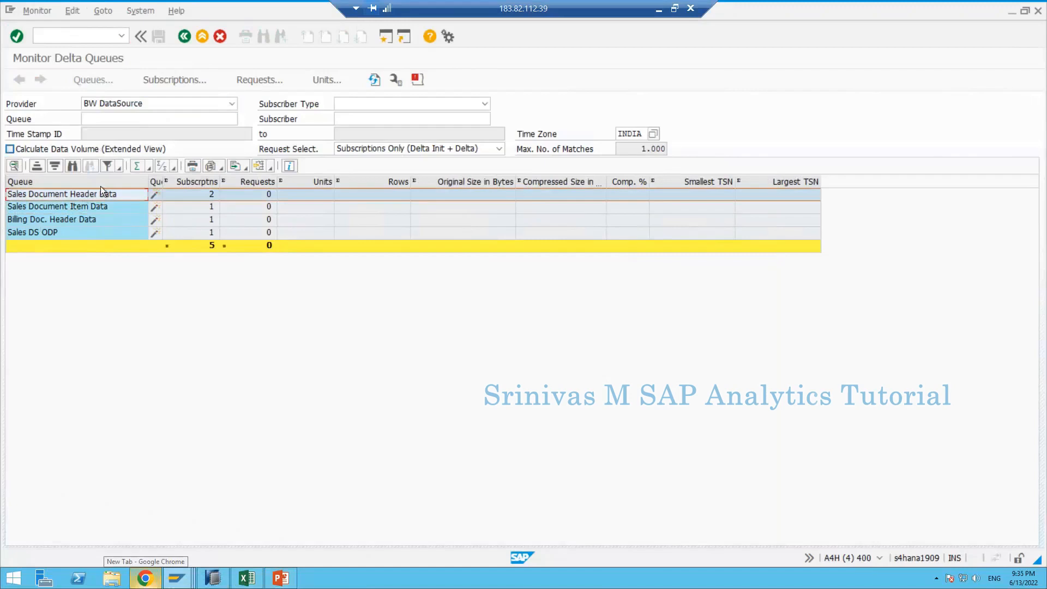
{"action": "left_click", "coordinate": [361, 149]}
{"action": "left_click", "coordinate": [360, 216]}
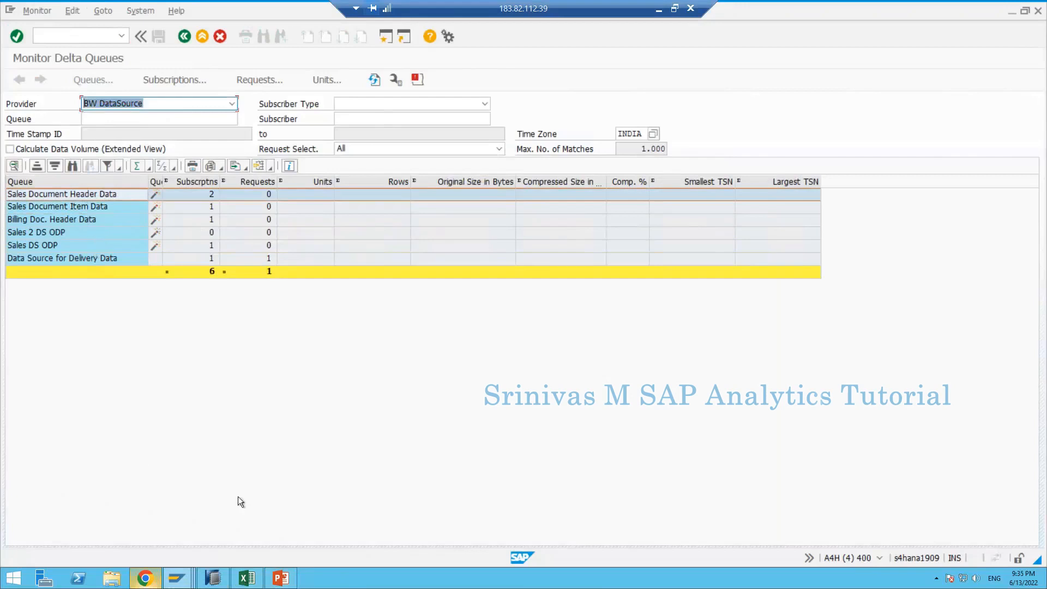
Compare the Sales Document Item Data and Header Data queues, and switch to SAP HANA Studio
{"action": "left_click", "coordinate": [176, 578]}
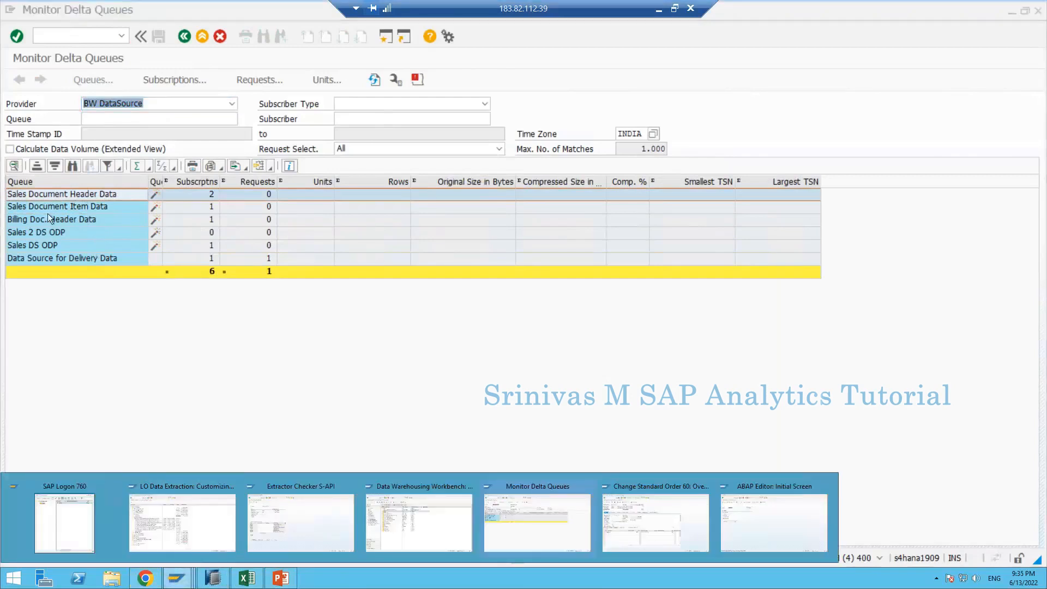
{"action": "left_click", "coordinate": [82, 209]}
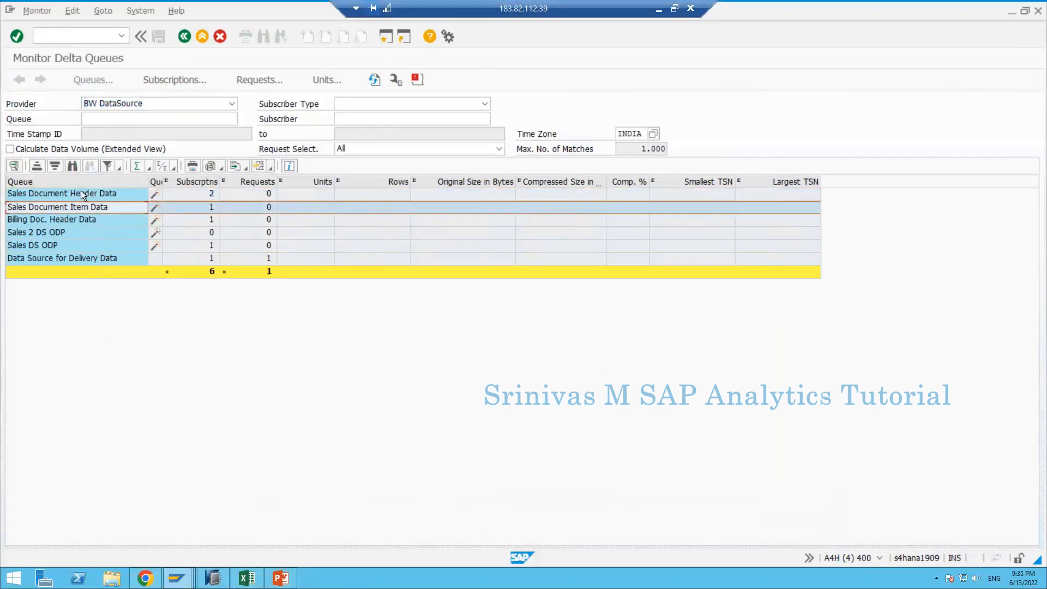
{"action": "left_click", "coordinate": [81, 192]}
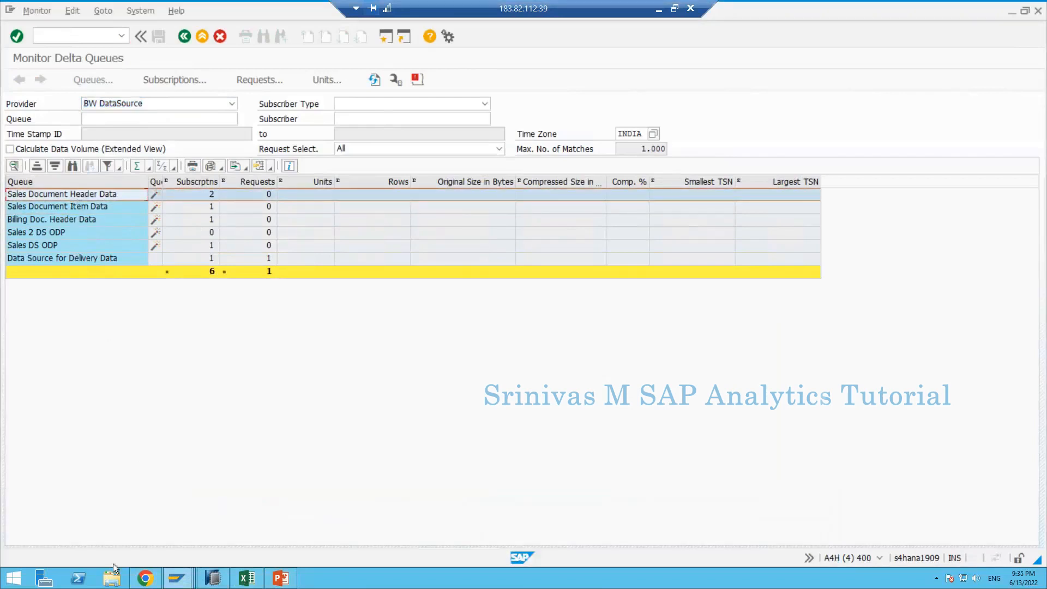
{"action": "left_click", "coordinate": [176, 578]}
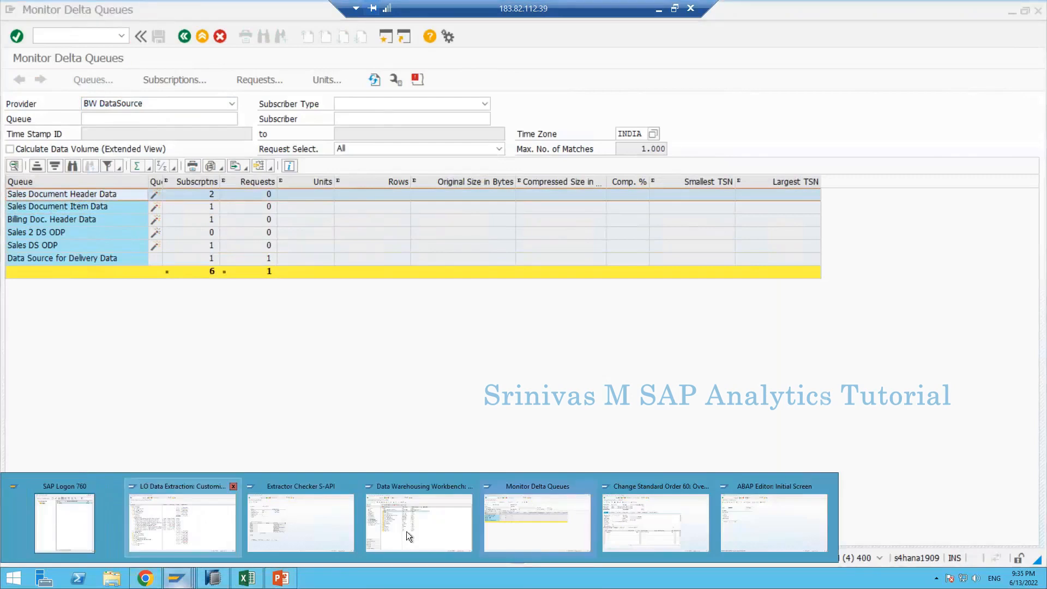
{"action": "left_click", "coordinate": [426, 533]}
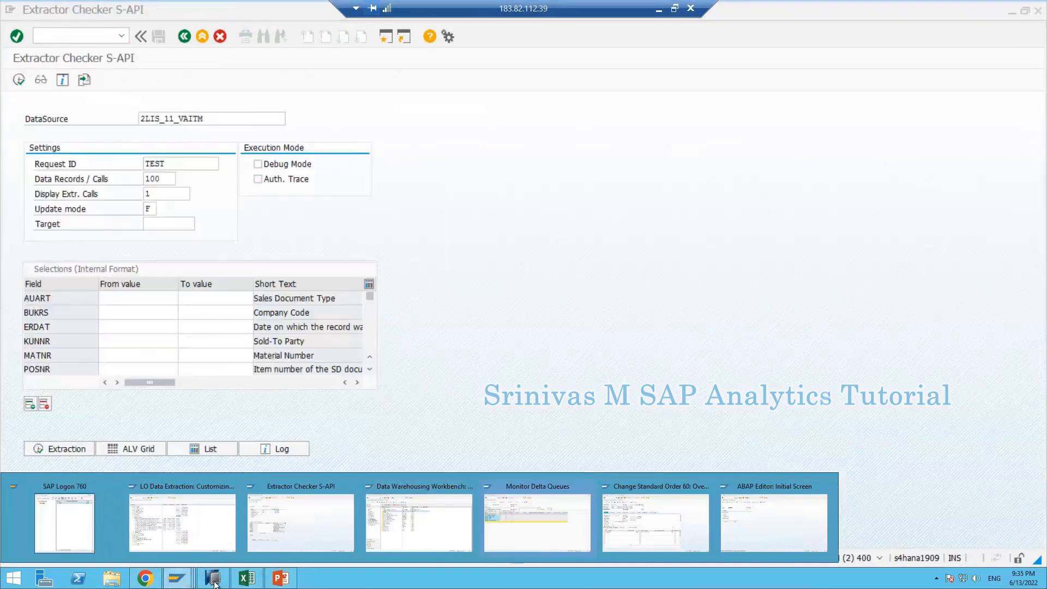
{"action": "key", "text": "alt+Tab"}
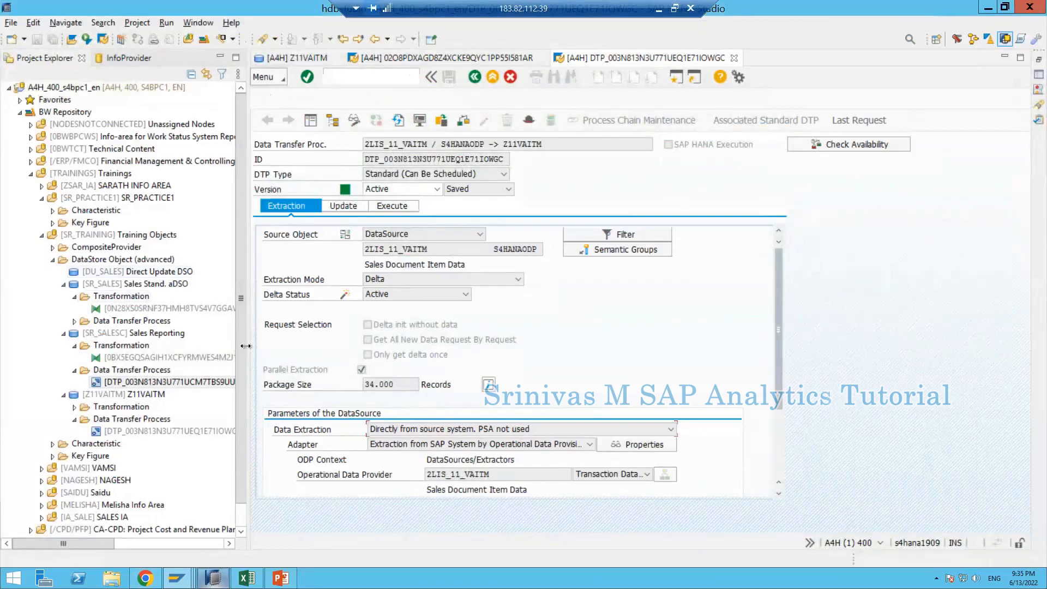
Widen the project tree, collapse the Sales Stand. aDSO and Sales Reporting objects, and expand the transformation under Z11VAITM
{"action": "left_click_drag", "start_coordinate": [248, 292], "coordinate": [325, 294]}
{"action": "left_click", "coordinate": [109, 365]}
{"action": "left_click", "coordinate": [74, 331]}
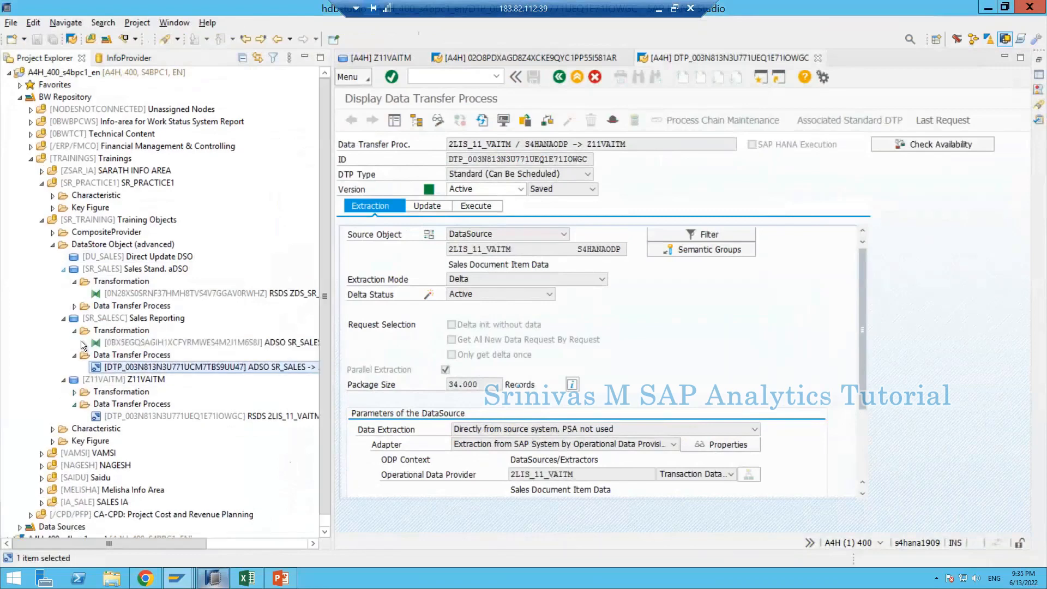
{"action": "left_click", "coordinate": [63, 268]}
{"action": "left_click", "coordinate": [73, 294]}
{"action": "left_click", "coordinate": [63, 282]}
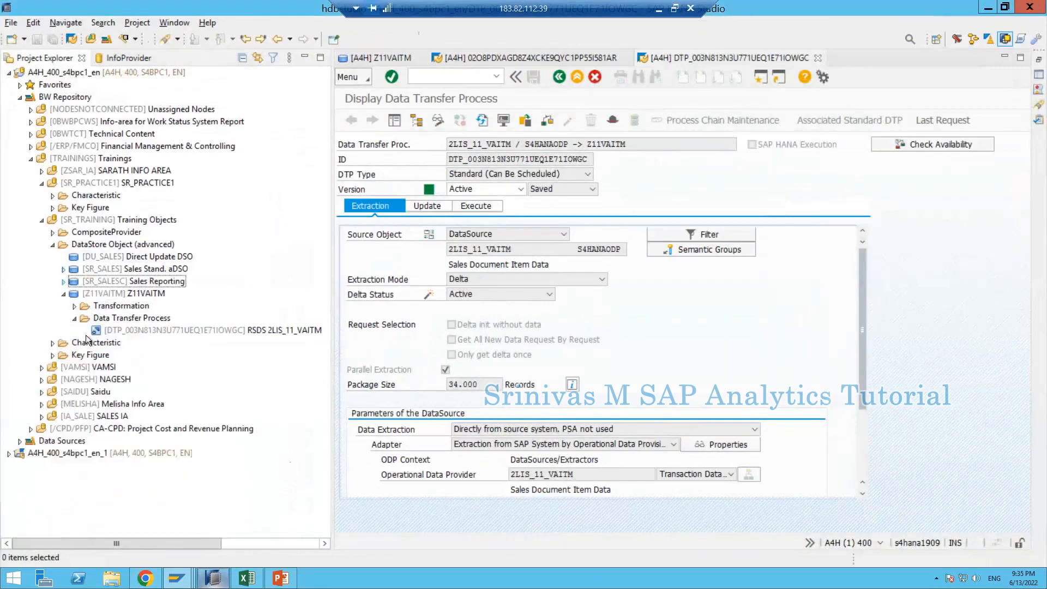
{"action": "left_click", "coordinate": [74, 306]}
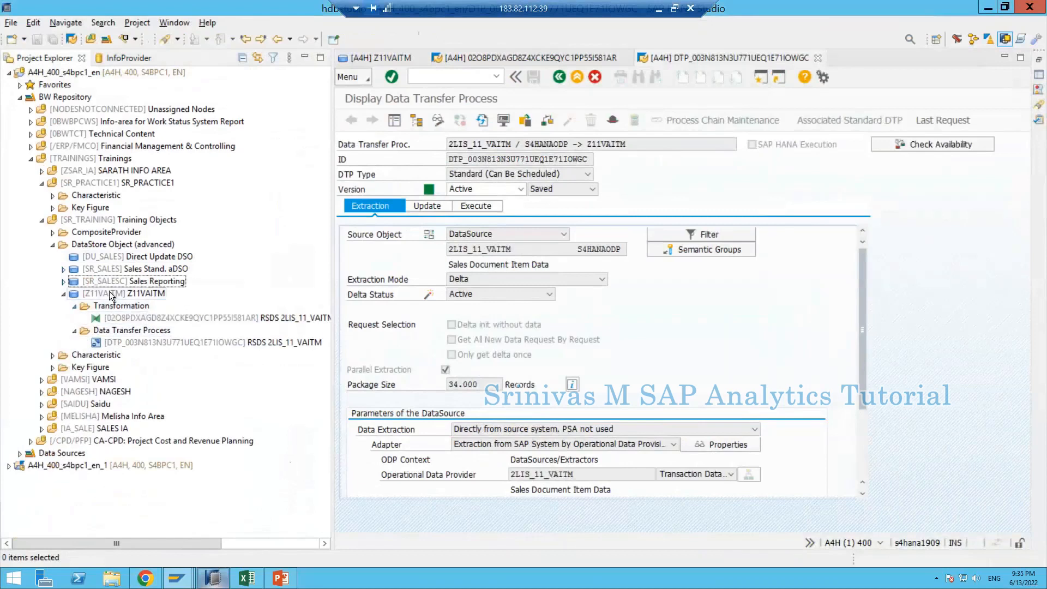
{"action": "left_click", "coordinate": [109, 293]}
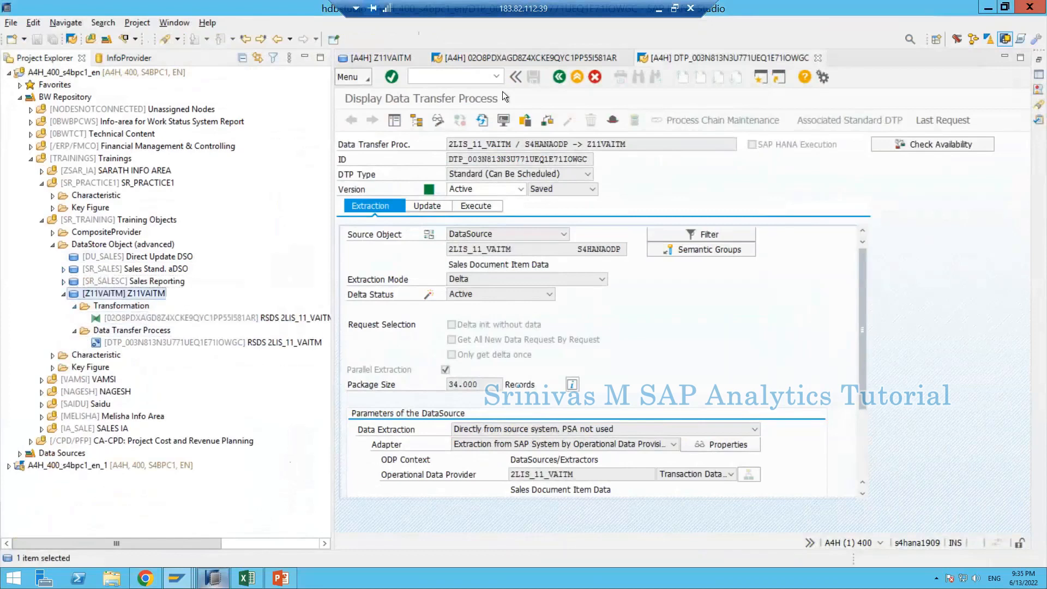
Close the transformation editor, reopen the 2LIS_11_VAITM data transfer process of Z11VAITM, and show its DataSource parameters
{"action": "left_click", "coordinate": [627, 58]}
{"action": "left_click", "coordinate": [612, 58]}
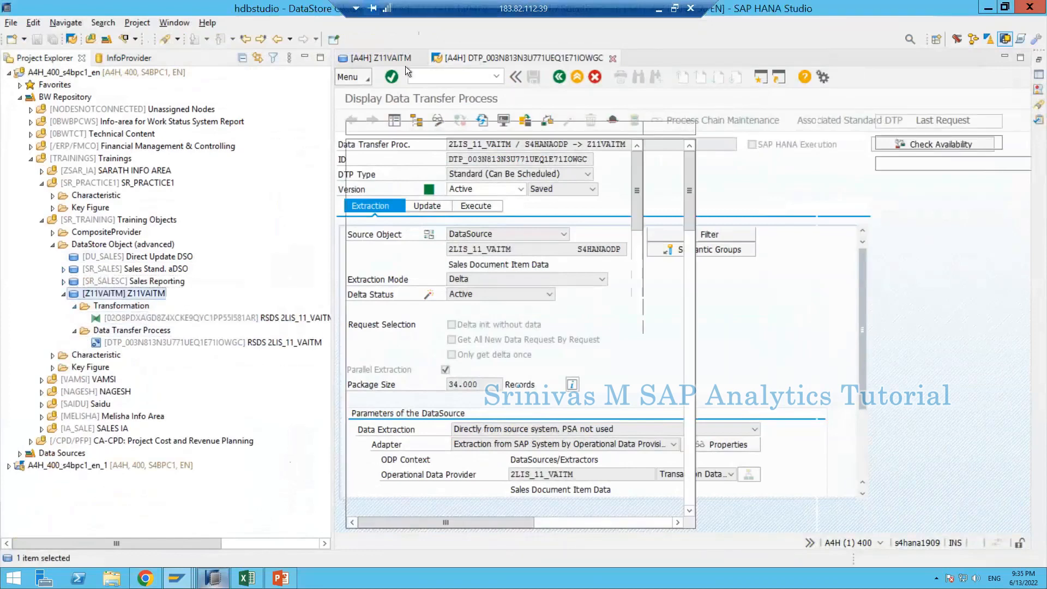
{"action": "double_click", "coordinate": [118, 343]}
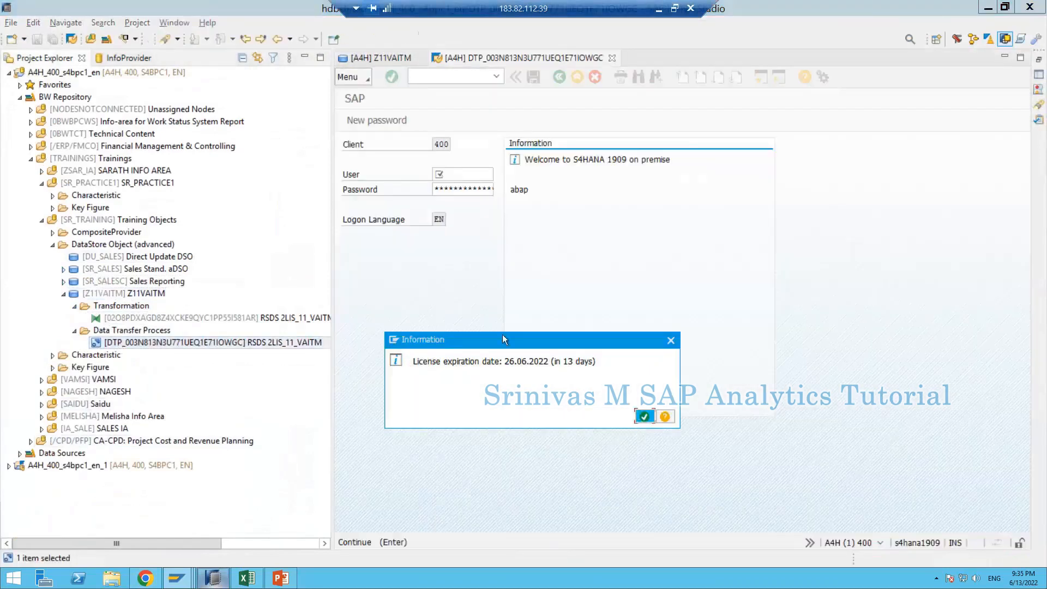
{"action": "left_click", "coordinate": [643, 416]}
{"action": "left_click", "coordinate": [642, 408]}
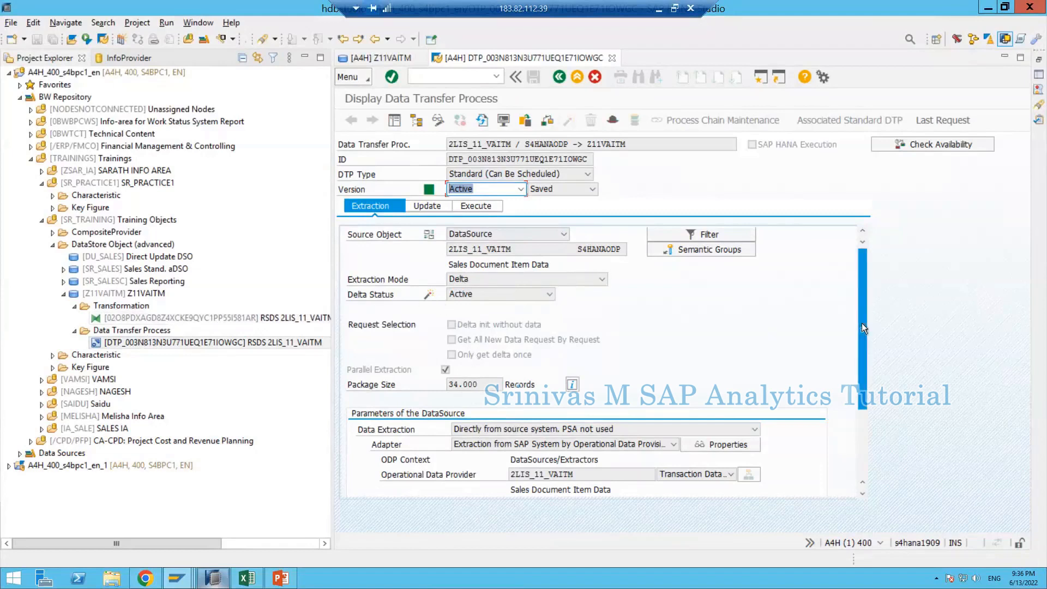
{"action": "left_click_drag", "start_coordinate": [862, 323], "coordinate": [861, 394]}
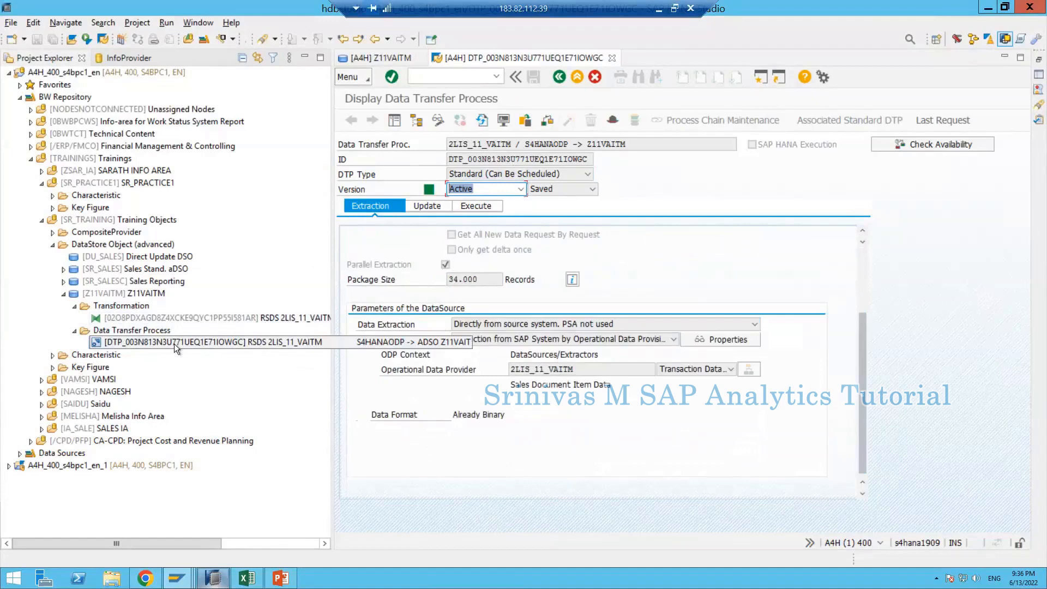
Return to the SAP delta queue monitor and compare the Sales Document Item Data queue with the data transfer process in HANA Studio
{"action": "key", "text": "alt+Tab"}
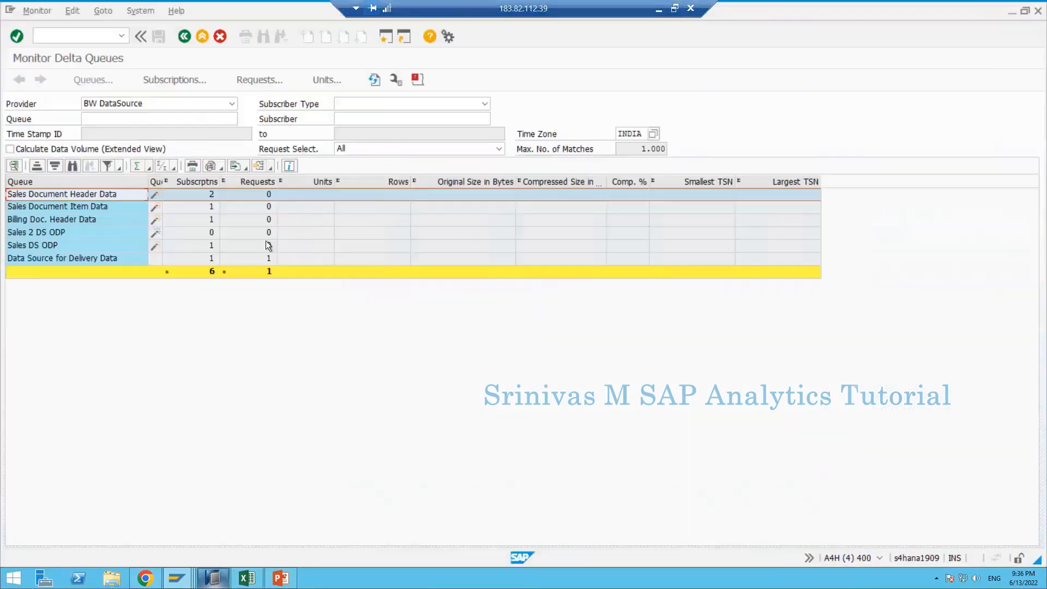
{"action": "left_click", "coordinate": [115, 207]}
{"action": "key", "text": "alt+Tab"}
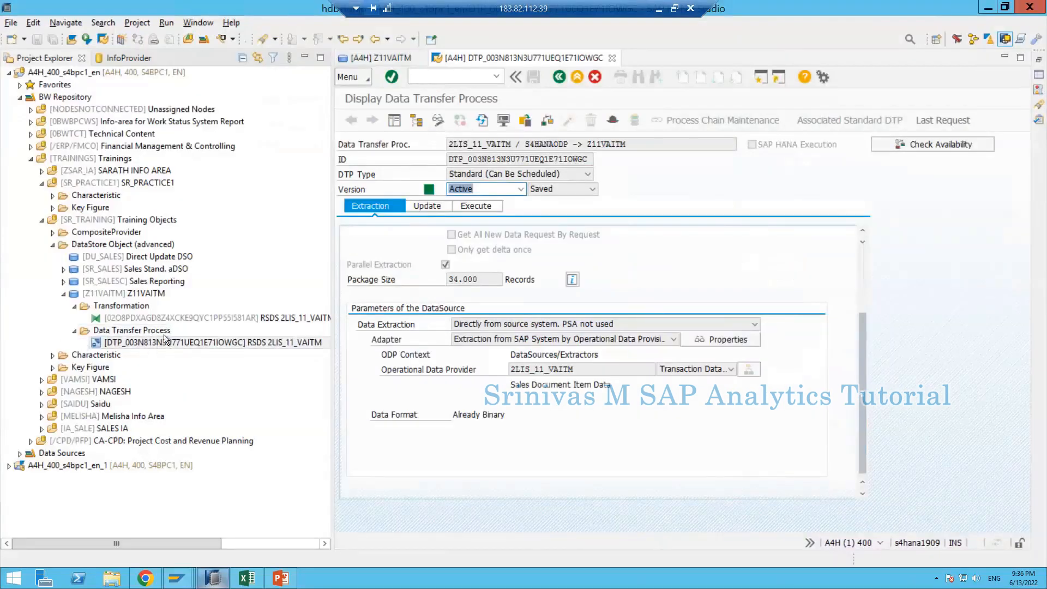
{"action": "key", "text": "alt+Tab"}
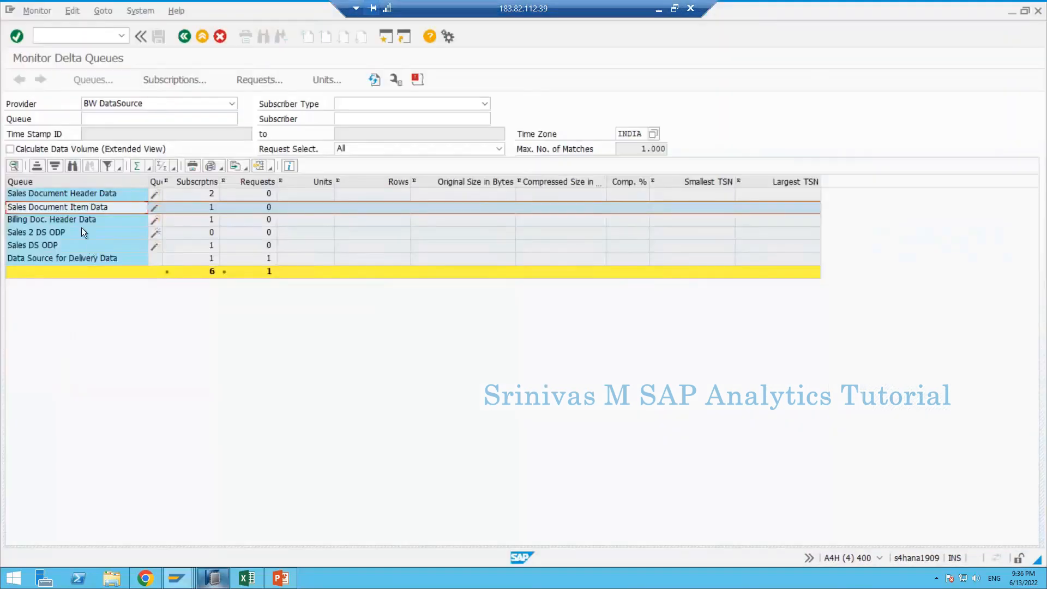
Open the Sales Document Item Data subscriptions, widen the Subscription column, and compare the DTP ID with the one in HANA Studio
{"action": "double_click", "coordinate": [102, 207]}
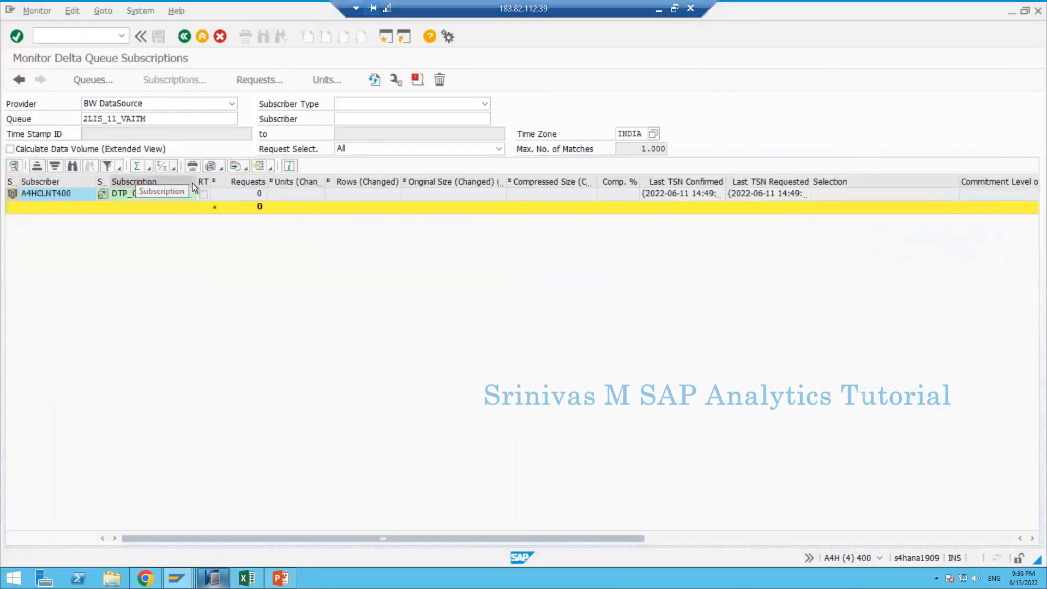
{"action": "double_click", "coordinate": [193, 181]}
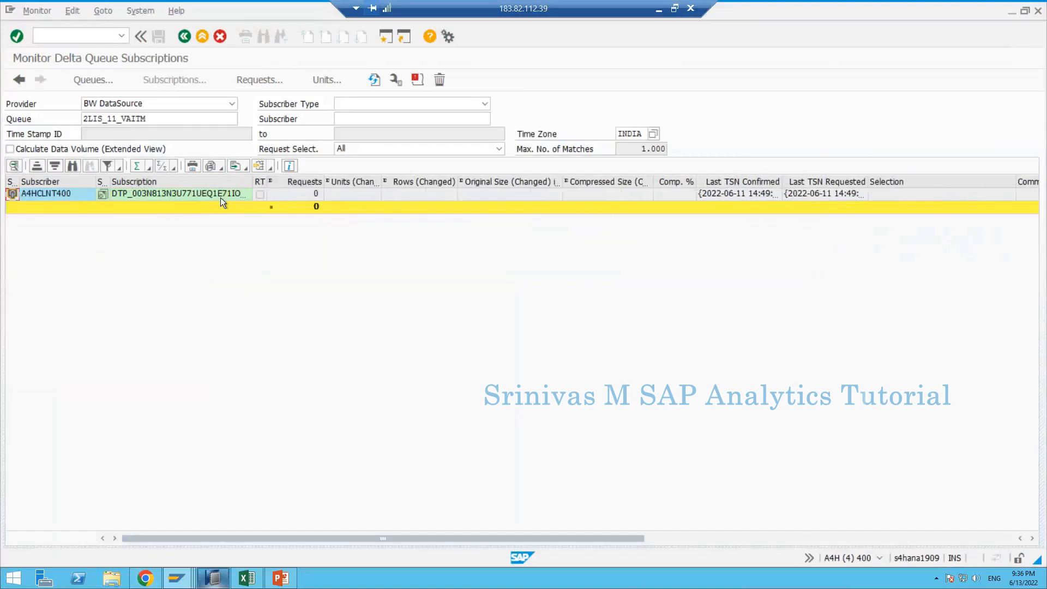
{"action": "left_click_drag", "start_coordinate": [254, 184], "coordinate": [290, 185]}
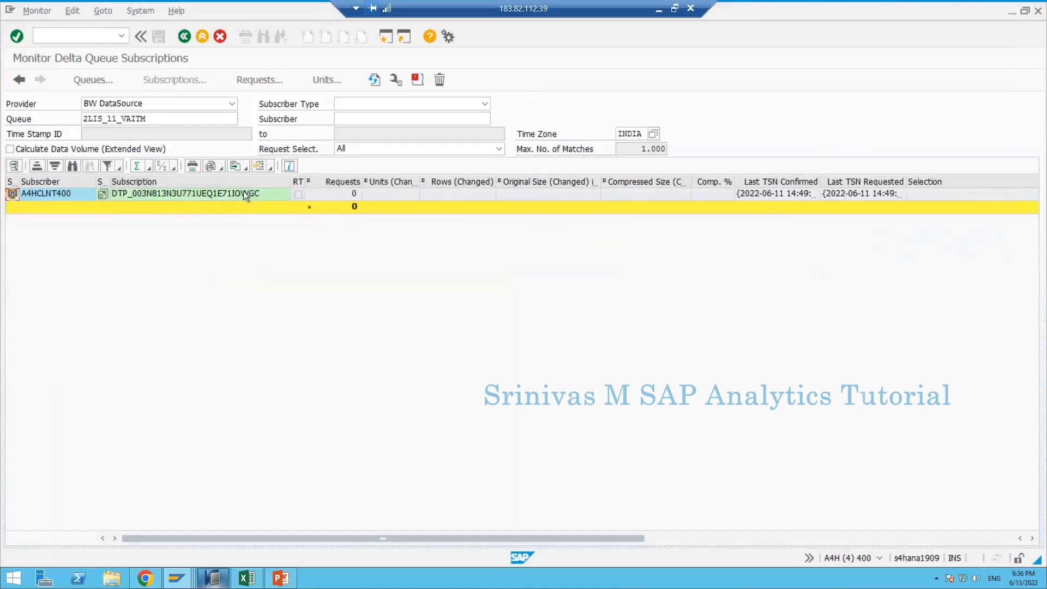
{"action": "left_click", "coordinate": [221, 194]}
{"action": "key", "text": "alt+Tab"}
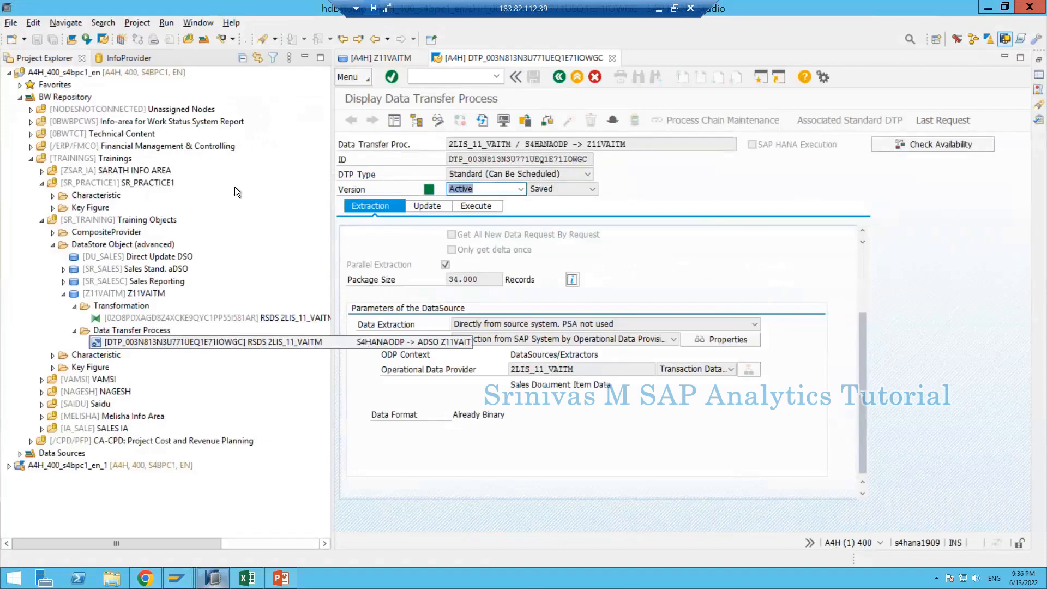
{"action": "key", "text": "alt+Tab"}
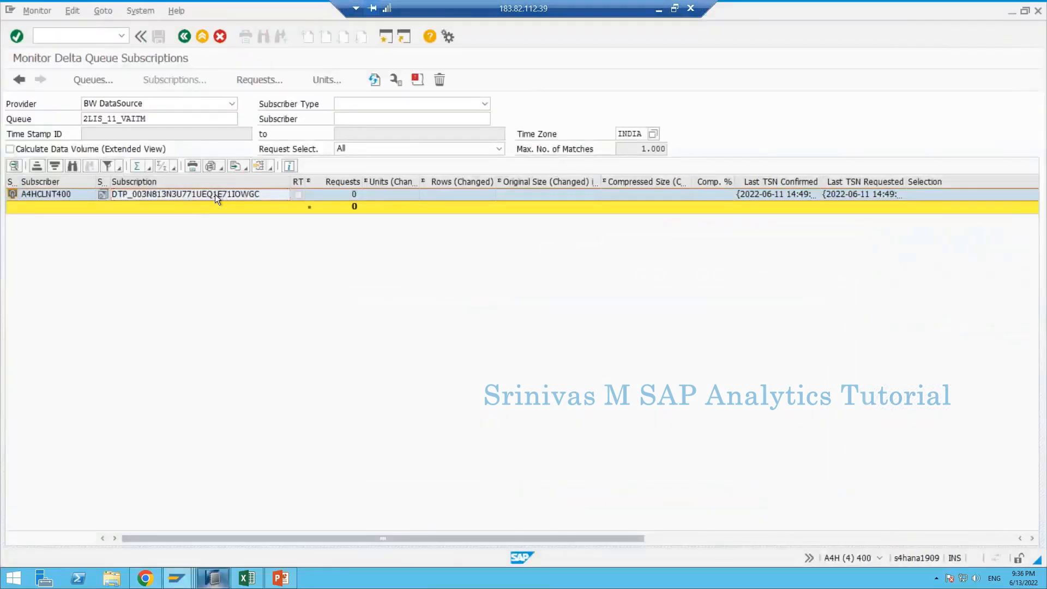
Open the requests of the 2LIS_11_VAITM subscription and clear the subscriber and subscriber type filters
{"action": "double_click", "coordinate": [214, 194]}
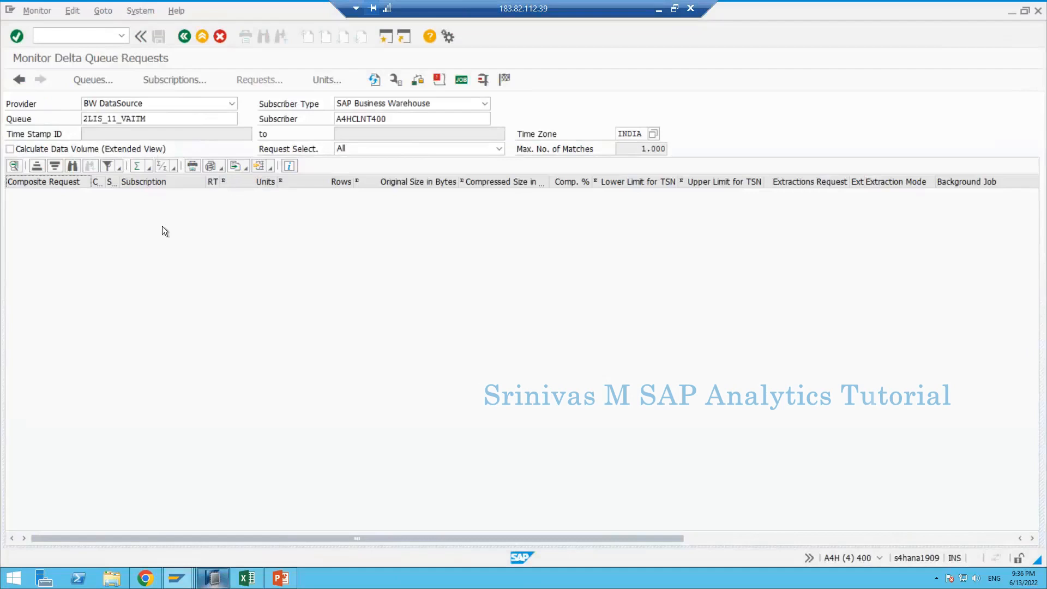
{"action": "key", "text": "alt+Tab"}
{"action": "key", "text": "alt+Tab"}
{"action": "left_click", "coordinate": [415, 118]}
{"action": "key", "text": "shift+Home"}
{"action": "key", "text": "BackSpace"}
{"action": "key", "text": "Return"}
{"action": "left_click", "coordinate": [369, 106]}
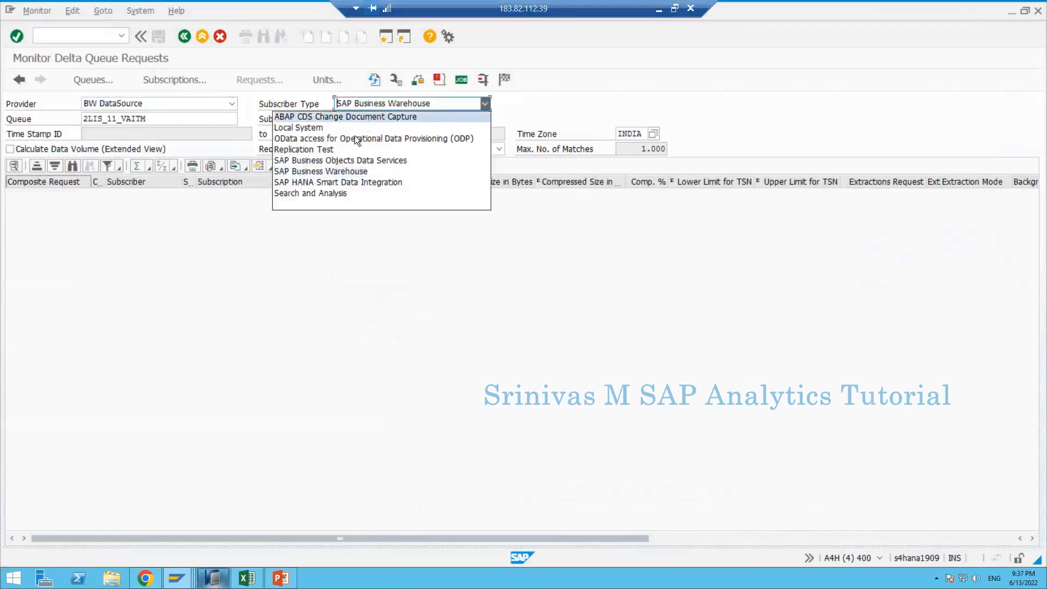
{"action": "left_click", "coordinate": [313, 204]}
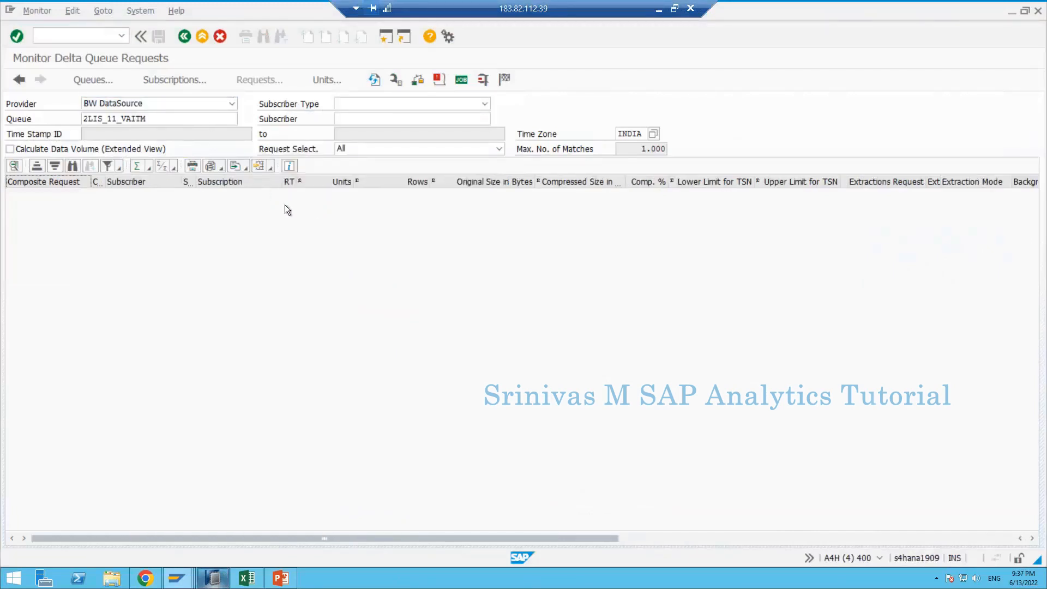
{"action": "left_click", "coordinate": [142, 103]}
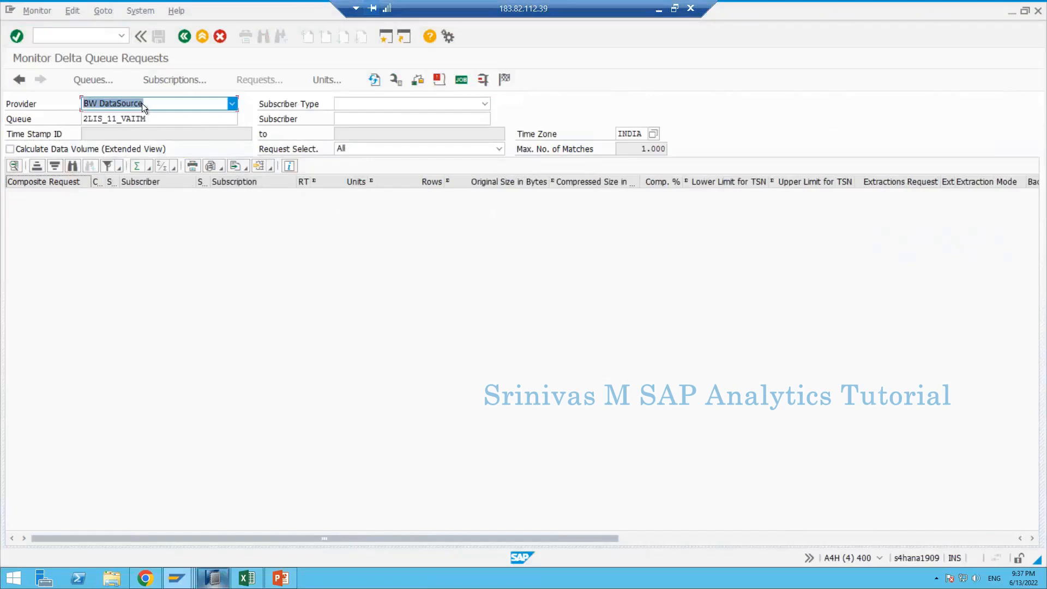
{"action": "left_click", "coordinate": [191, 264]}
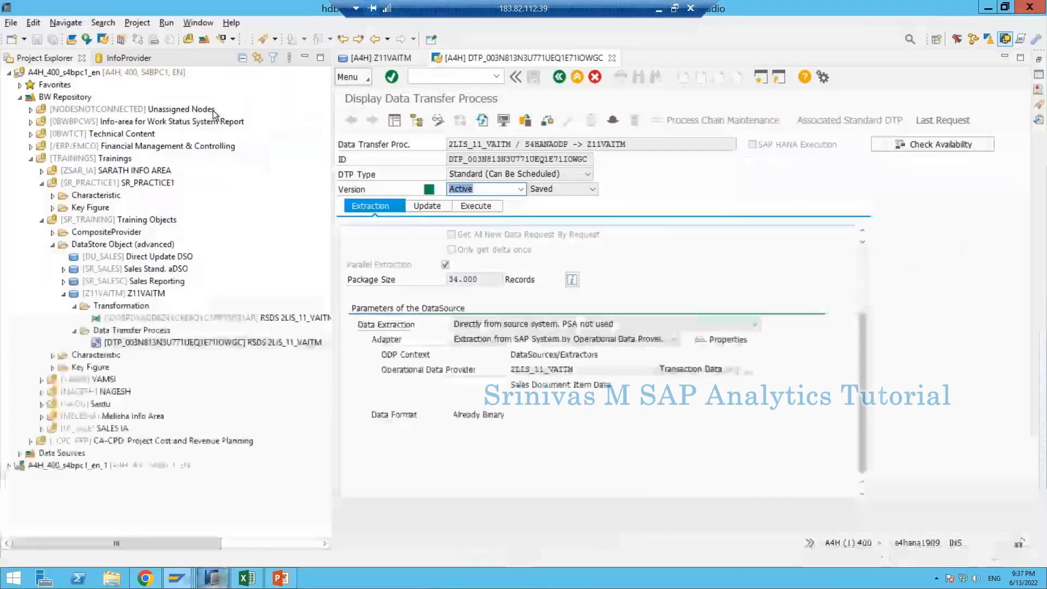
Return to HANA Studio, execute the 2LIS_11_VAITM data transfer process into Z11VAITM, and display its request monitor
{"action": "key", "text": "alt+Tab"}
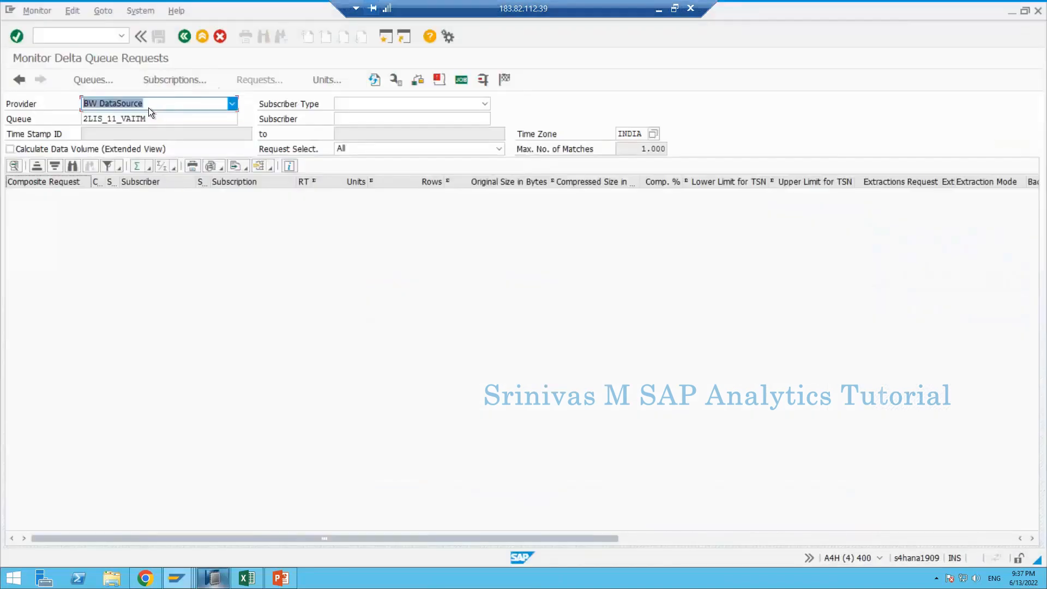
{"action": "left_click", "coordinate": [149, 106]}
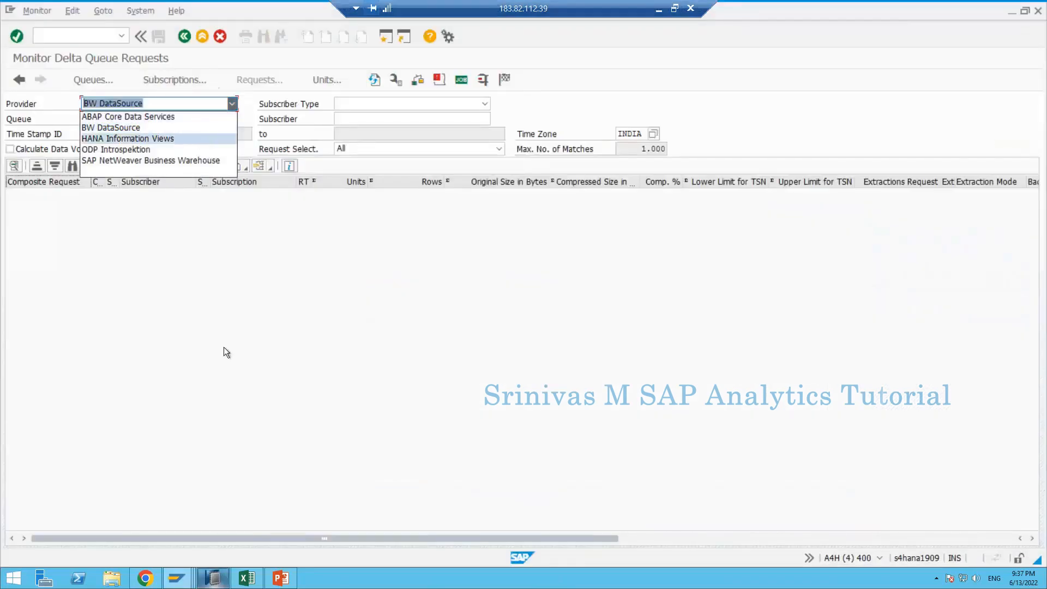
{"action": "key", "text": "alt+Tab"}
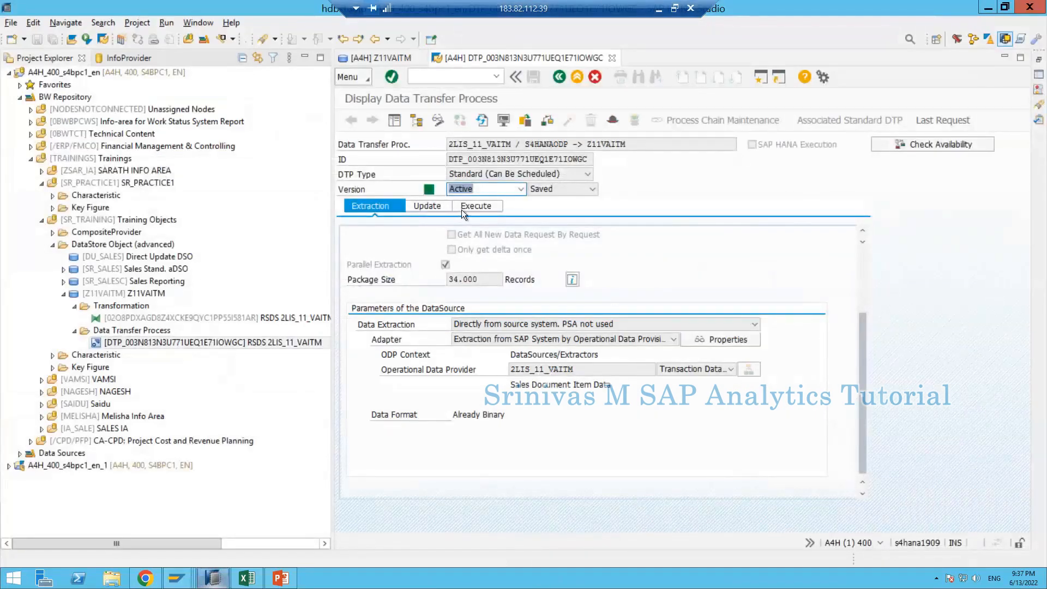
{"action": "left_click", "coordinate": [461, 209]}
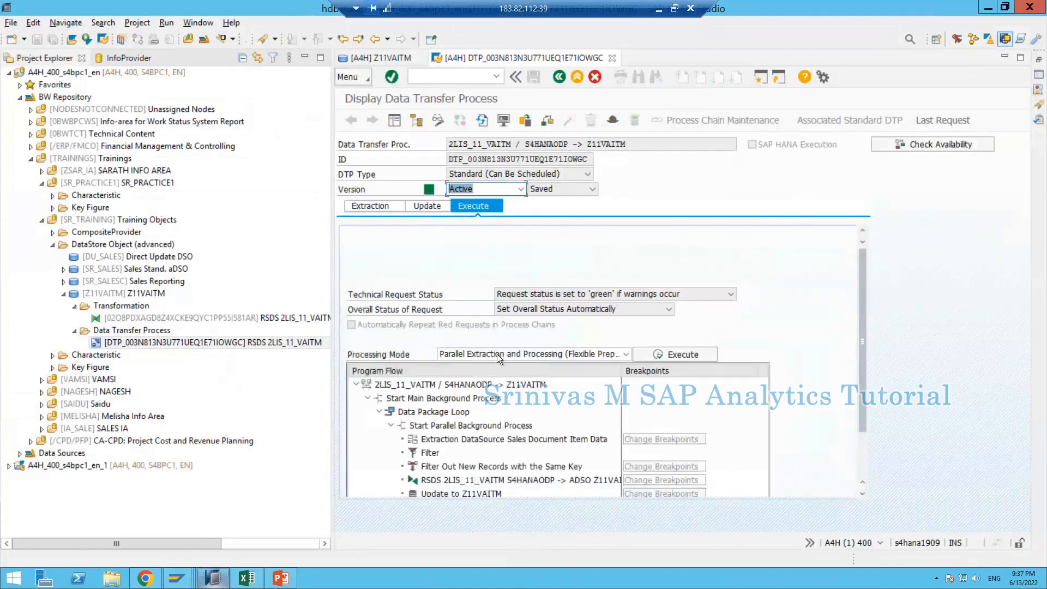
{"action": "left_click", "coordinate": [667, 355]}
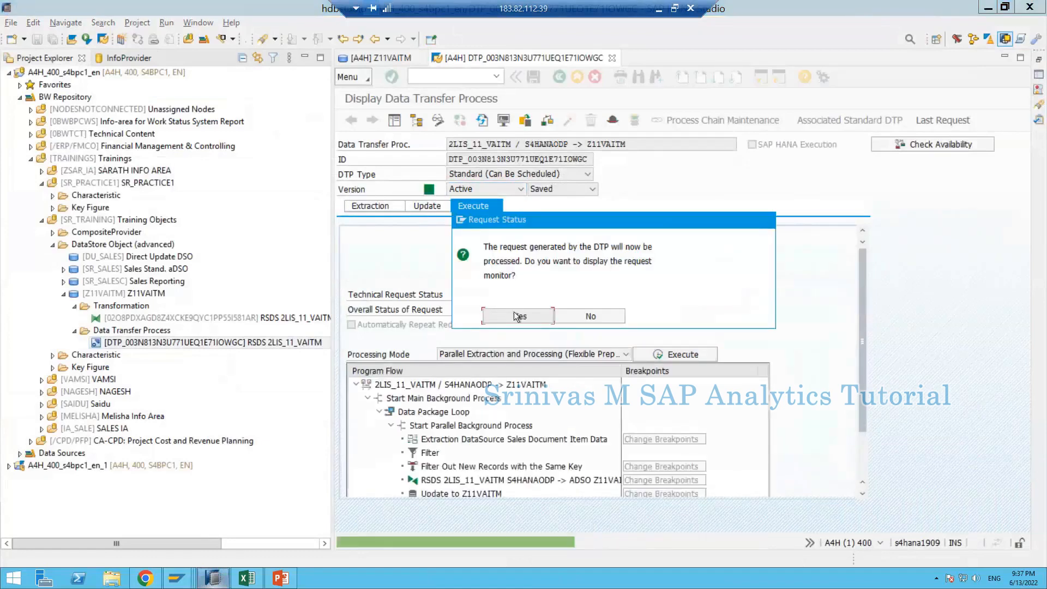
{"action": "left_click", "coordinate": [515, 316]}
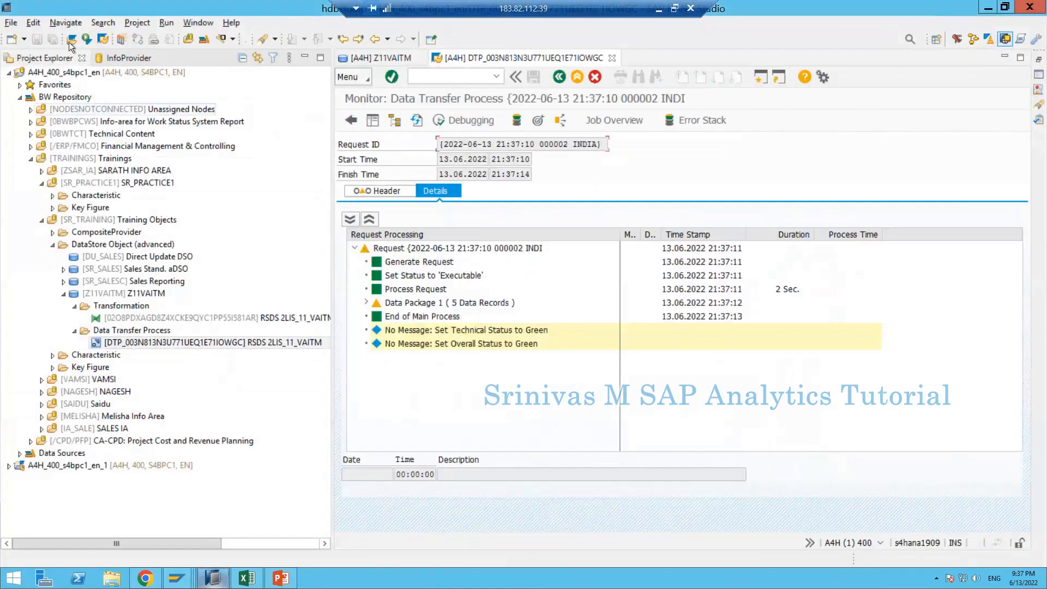
Expand Data Package 1 in the request monitor, refresh the status, and open the request management of DataStore Object Z11VAITM
{"action": "left_click", "coordinate": [366, 303]}
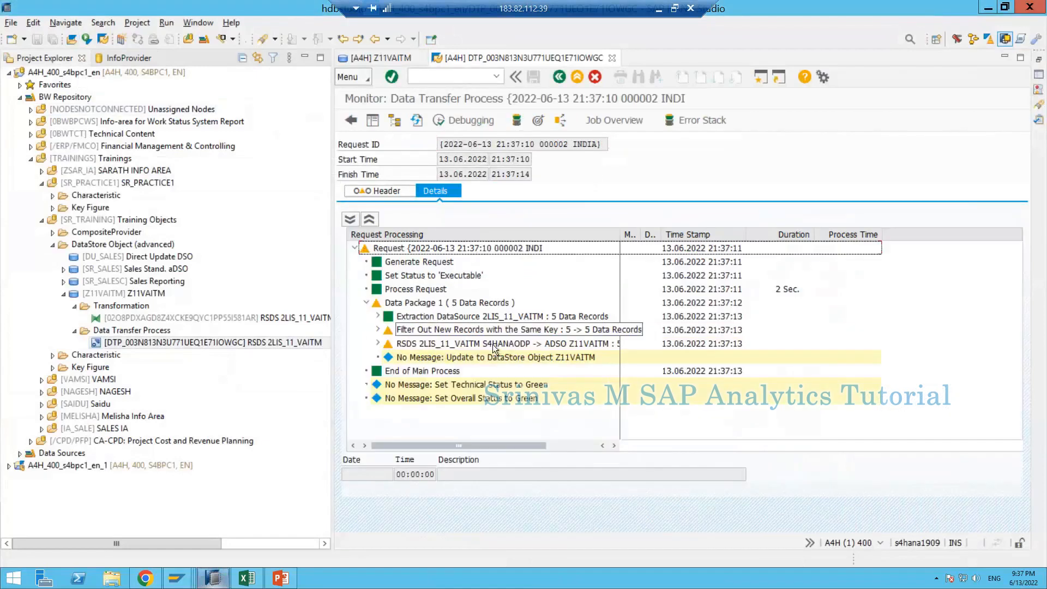
{"action": "left_click", "coordinate": [415, 121]}
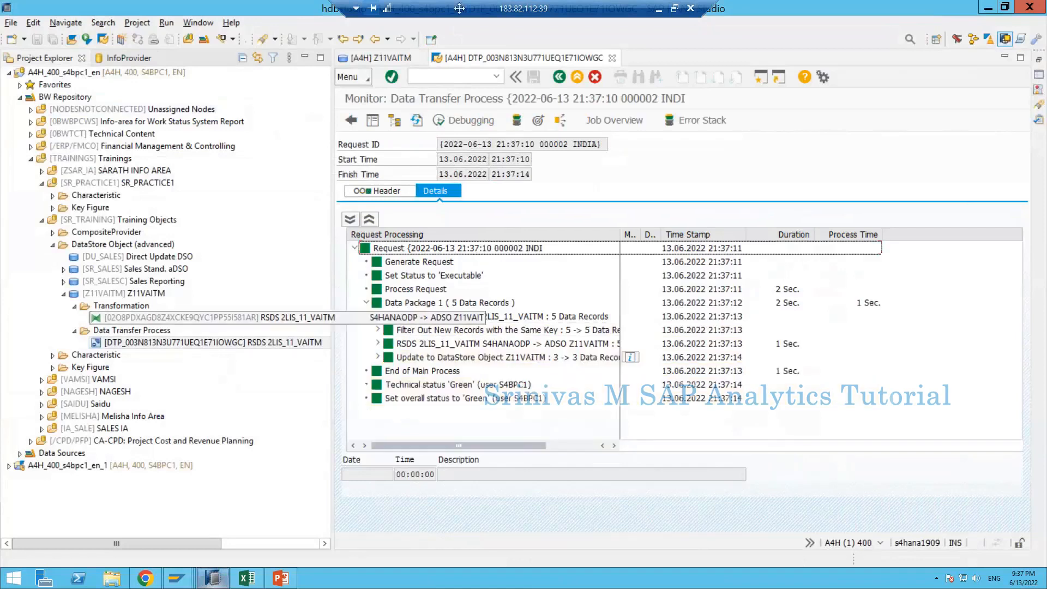
{"action": "left_click", "coordinate": [537, 120]}
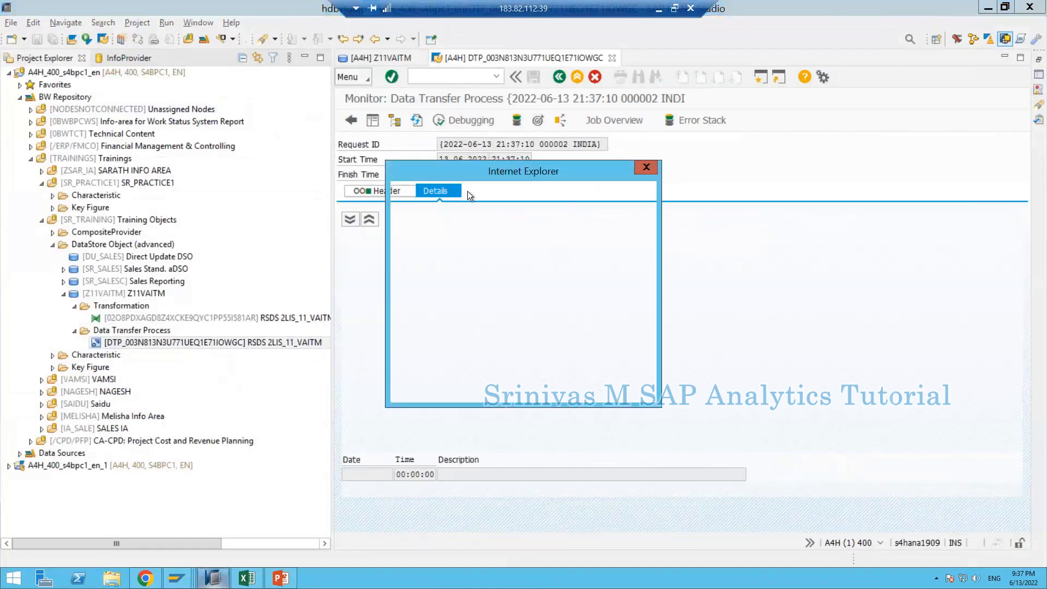
{"action": "left_click", "coordinate": [613, 196]}
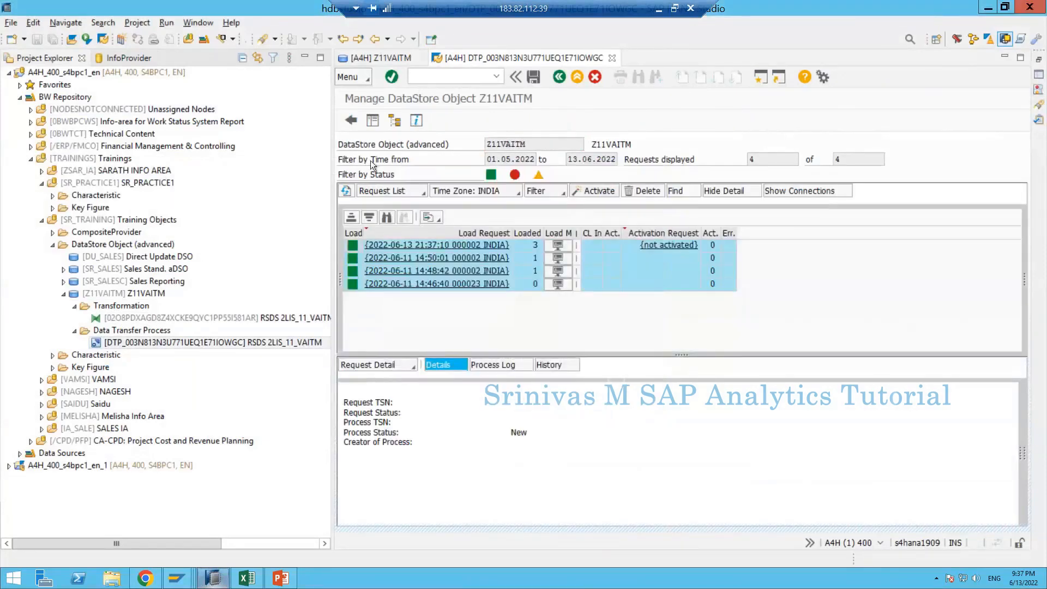
Display the new data of Z11VAITM for the latest load request, listing all entries of its inbound table without restrictions
{"action": "left_click", "coordinate": [529, 247]}
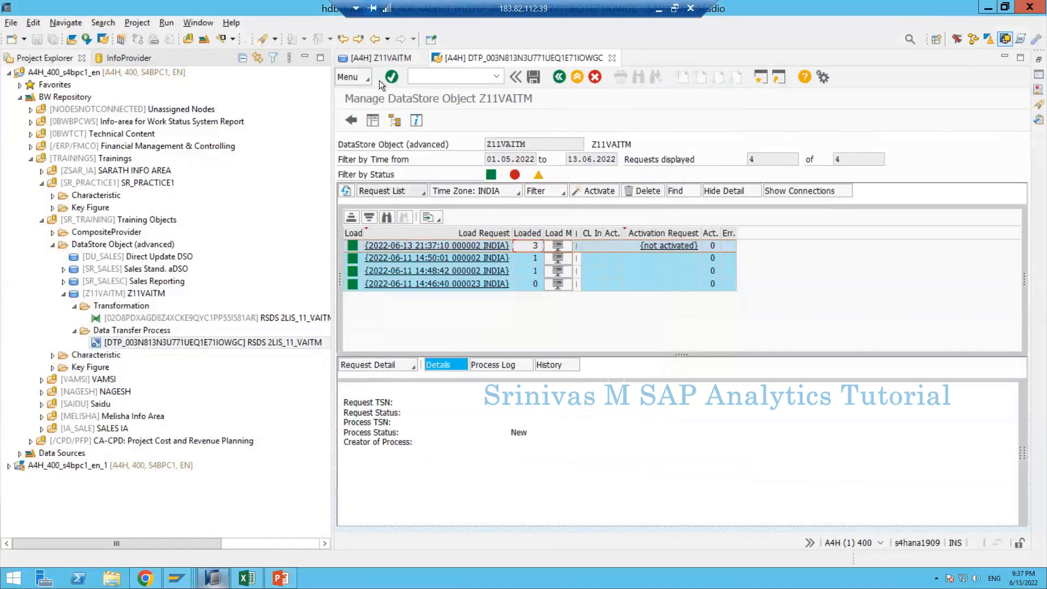
{"action": "left_click", "coordinate": [362, 81]}
{"action": "mouse_move", "coordinate": [399, 125]}
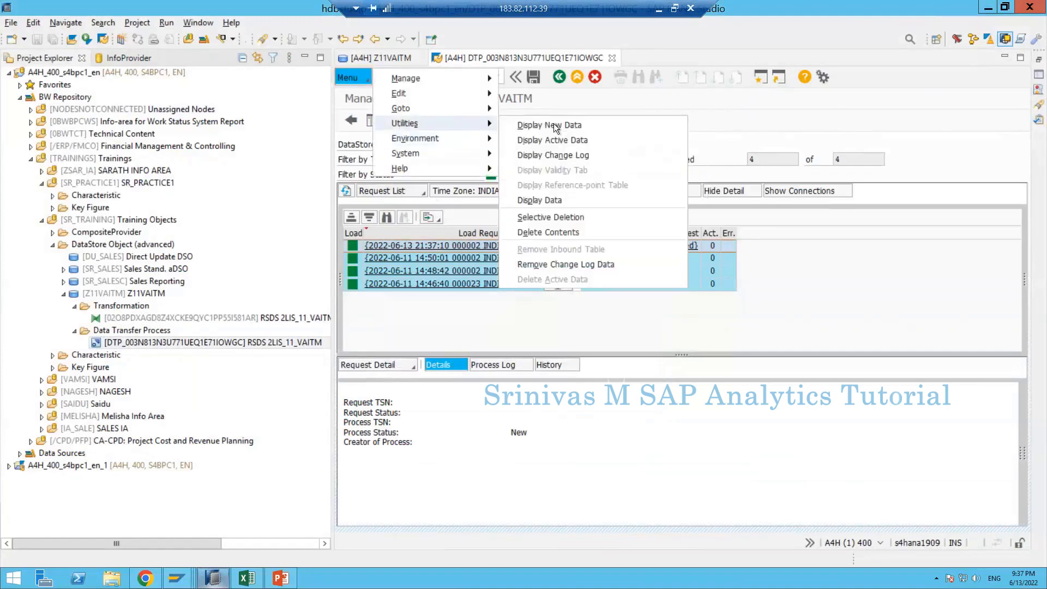
{"action": "left_click", "coordinate": [567, 126]}
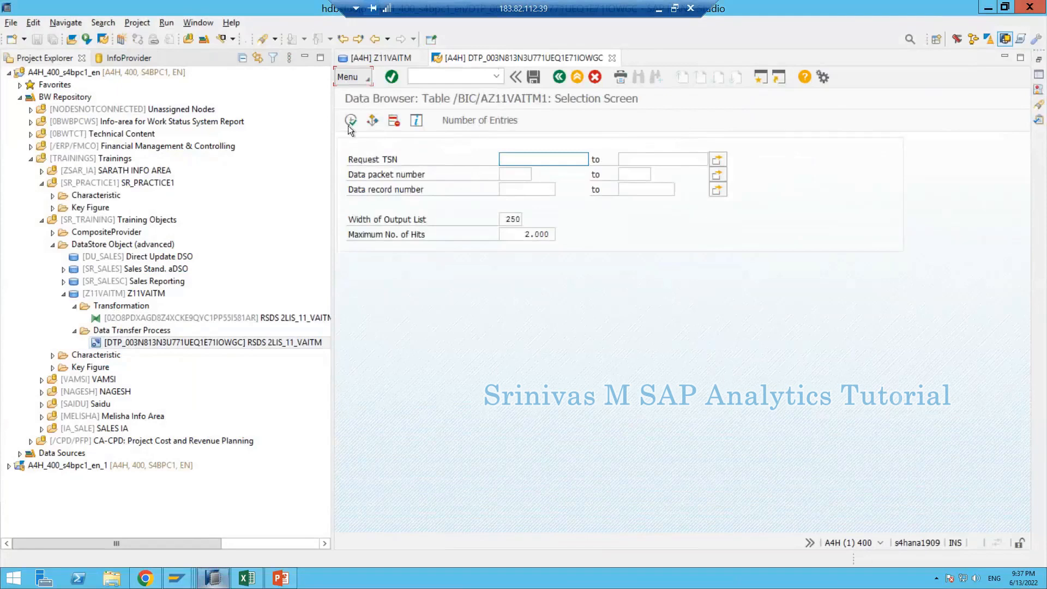
{"action": "left_click", "coordinate": [351, 120]}
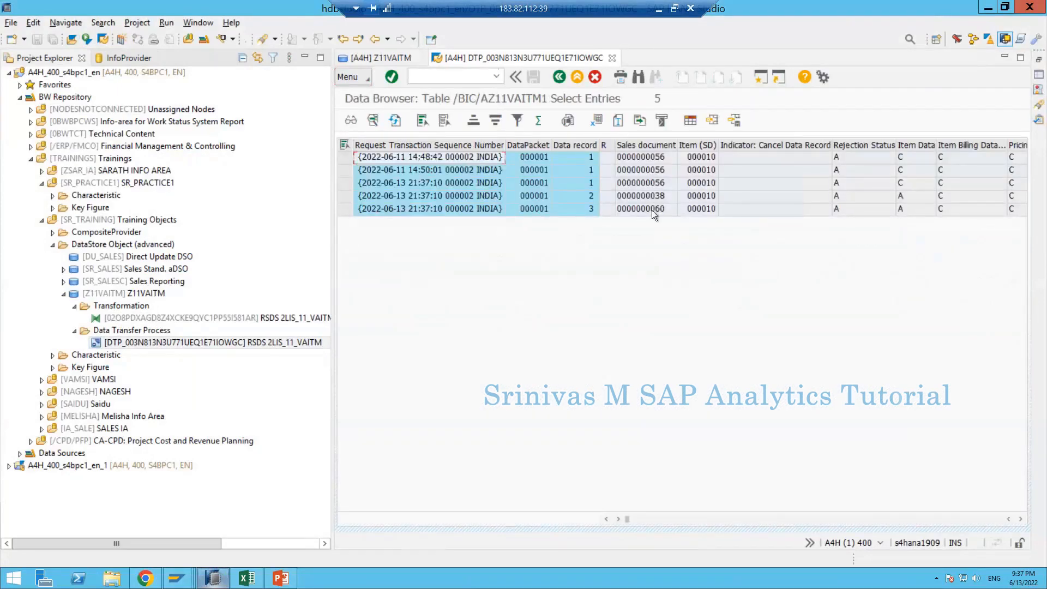
Select the last entry of the inbound table and narrow the project explorer to give the table more width
{"action": "left_click", "coordinate": [657, 211]}
{"action": "left_click", "coordinate": [352, 210]}
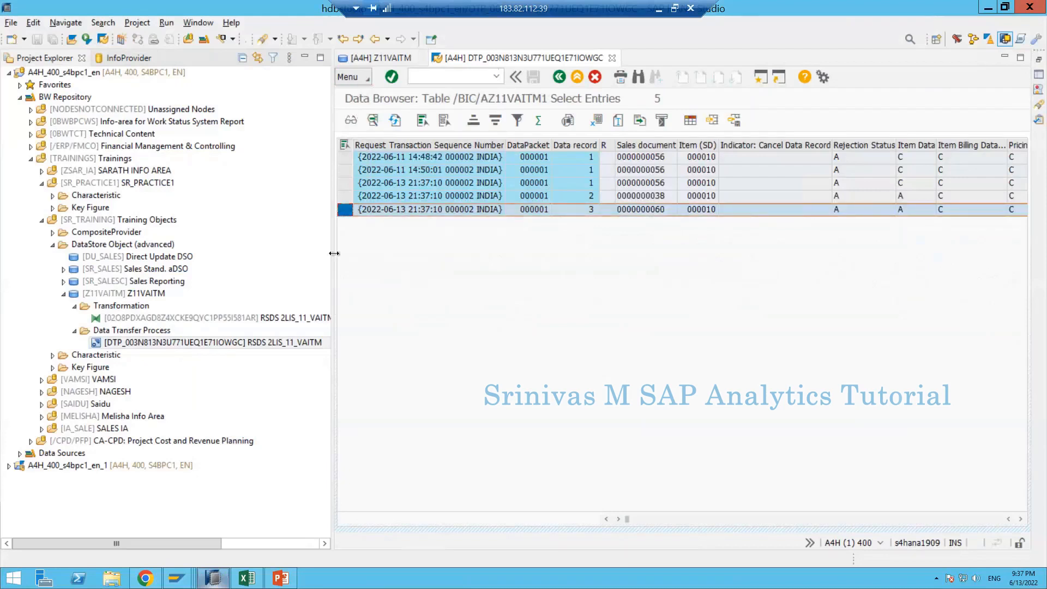
{"action": "left_click_drag", "start_coordinate": [332, 255], "coordinate": [183, 255]}
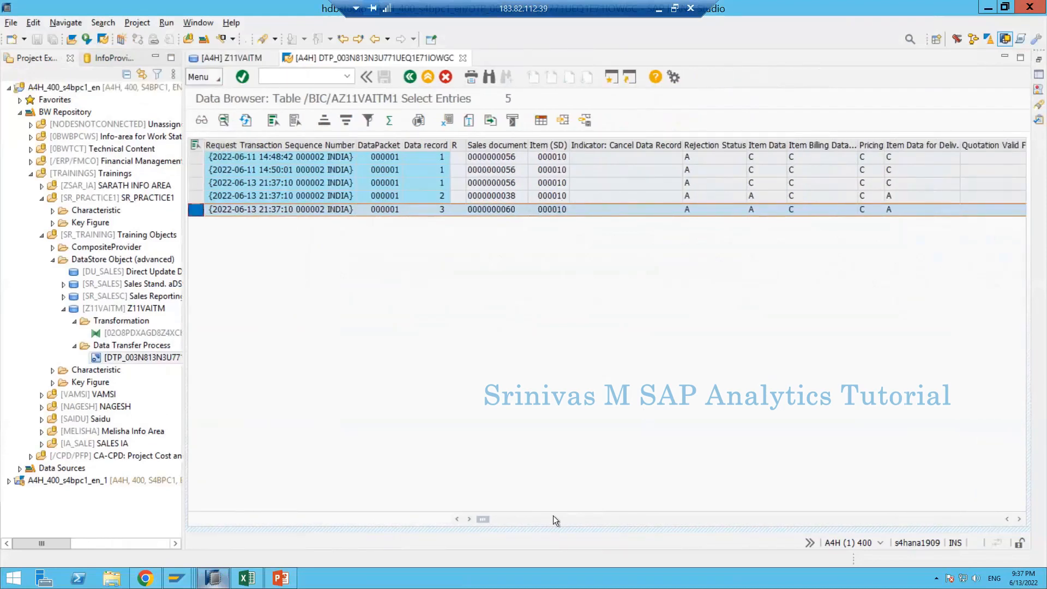
Examine the confirmed quantities and order quantity of the last two entries in the Z11VAITM inbound table
{"action": "left_click", "coordinate": [704, 520]}
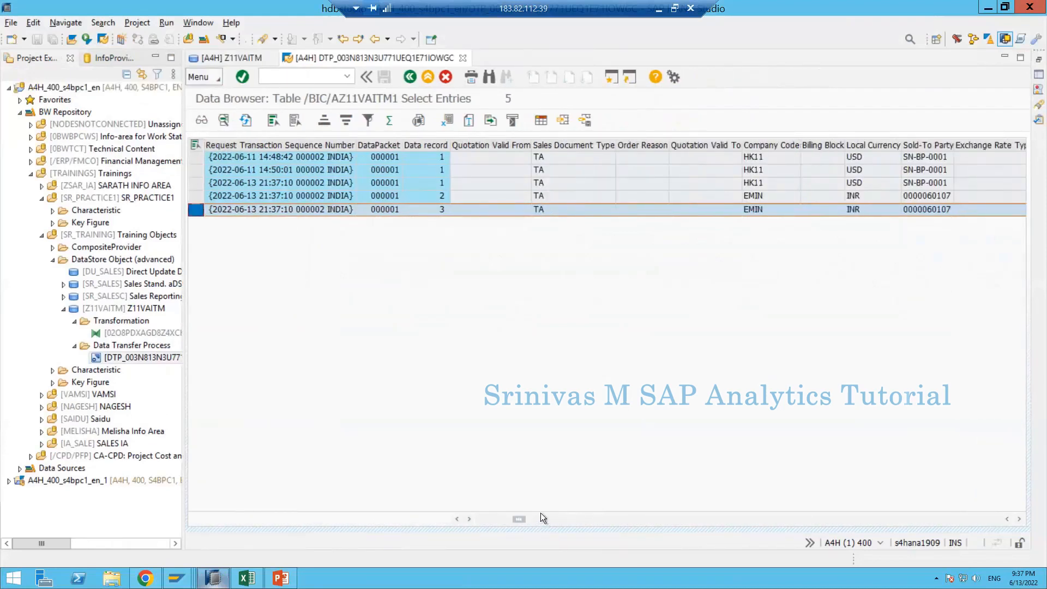
{"action": "left_click", "coordinate": [454, 518]}
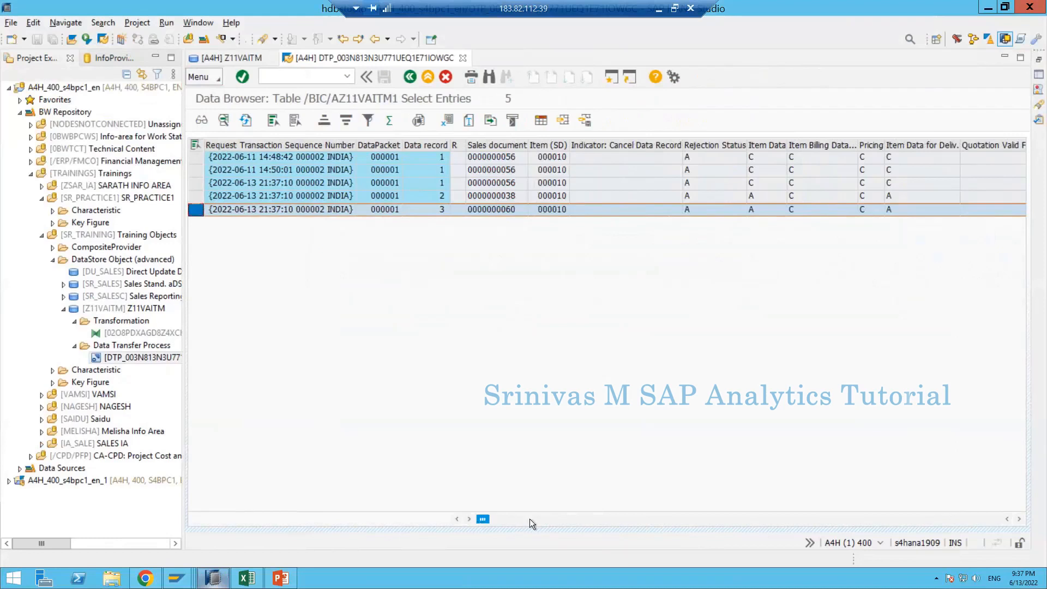
{"action": "left_click", "coordinate": [899, 518]}
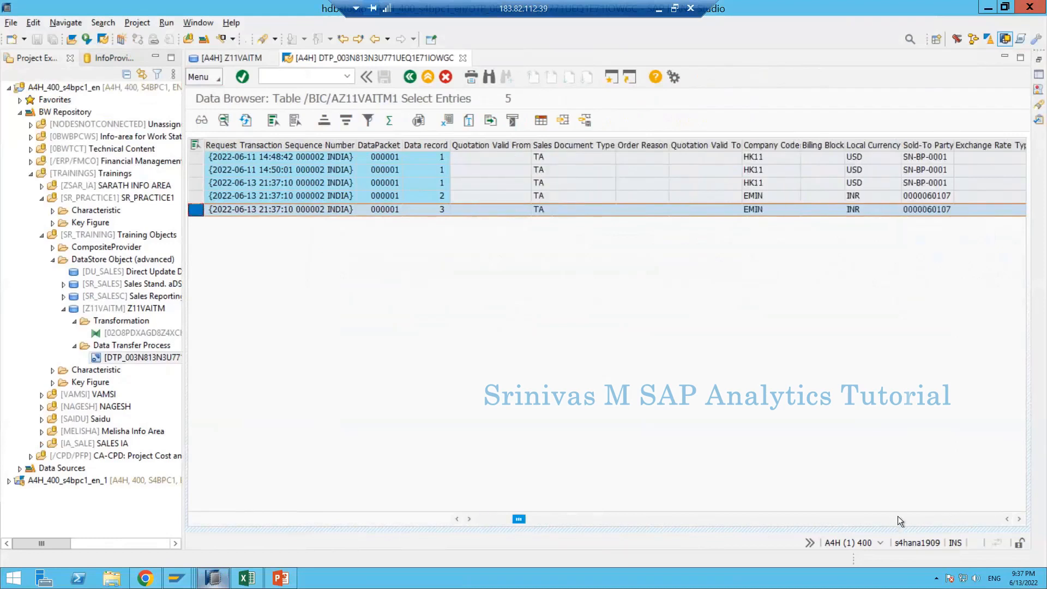
{"action": "left_click", "coordinate": [898, 518]}
{"action": "left_click", "coordinate": [898, 518]}
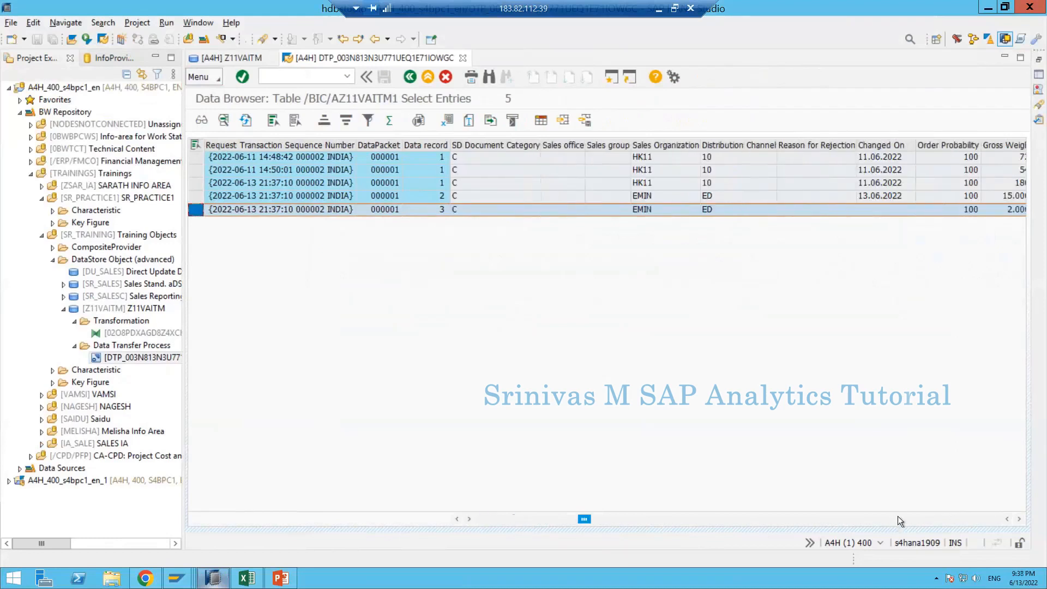
{"action": "left_click", "coordinate": [897, 519]}
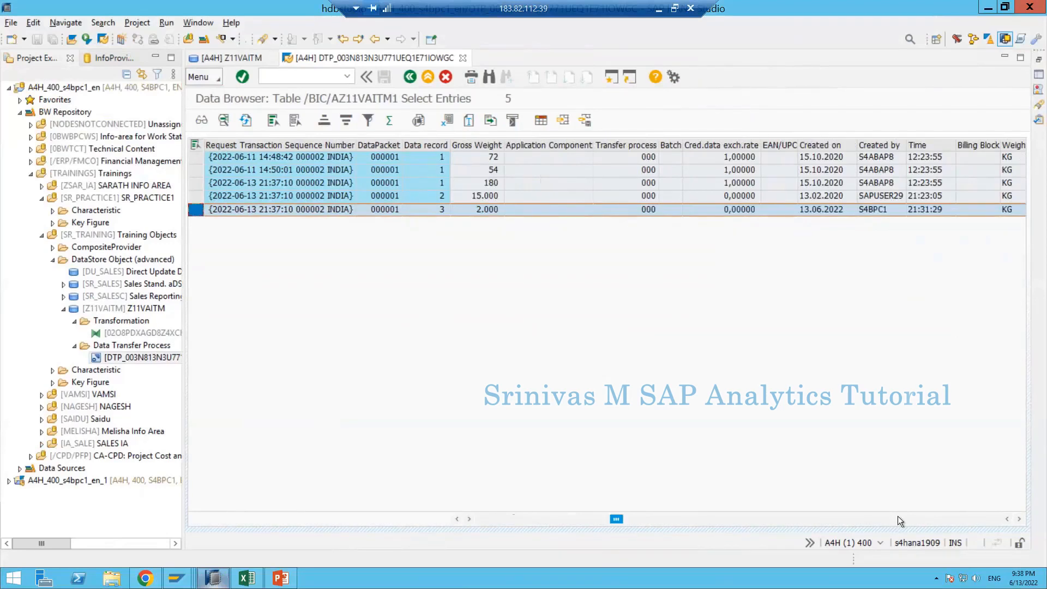
{"action": "left_click", "coordinate": [898, 519]}
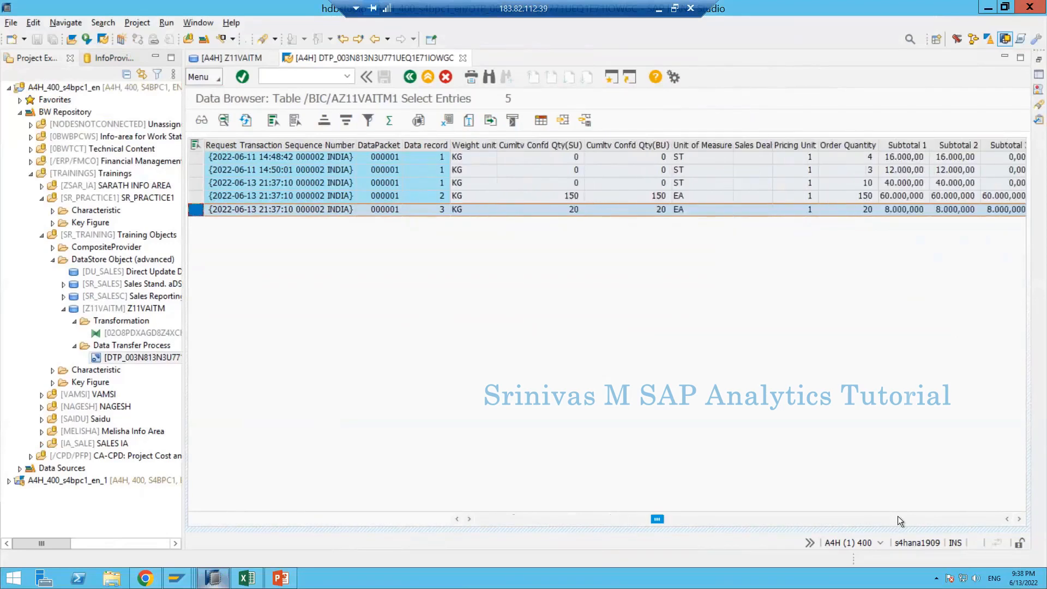
{"action": "left_click", "coordinate": [564, 211]}
{"action": "left_click", "coordinate": [643, 208]}
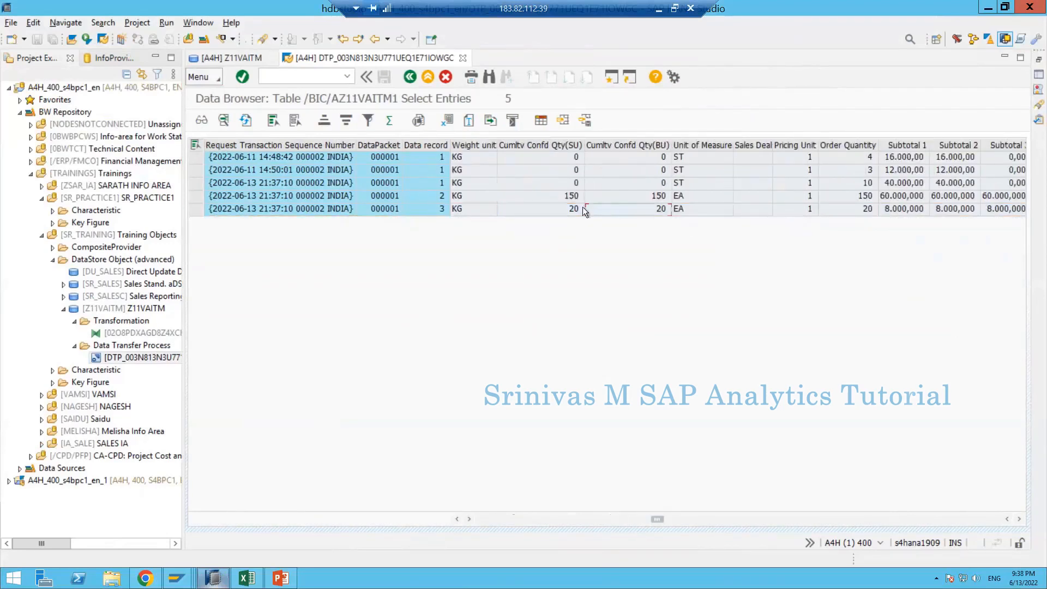
{"action": "left_click", "coordinate": [867, 210]}
{"action": "left_click", "coordinate": [866, 198]}
Return to the Sales document column of the table and select the 2LIS_11_VAITM data transfer process in the project tree
{"action": "left_click", "coordinate": [500, 520]}
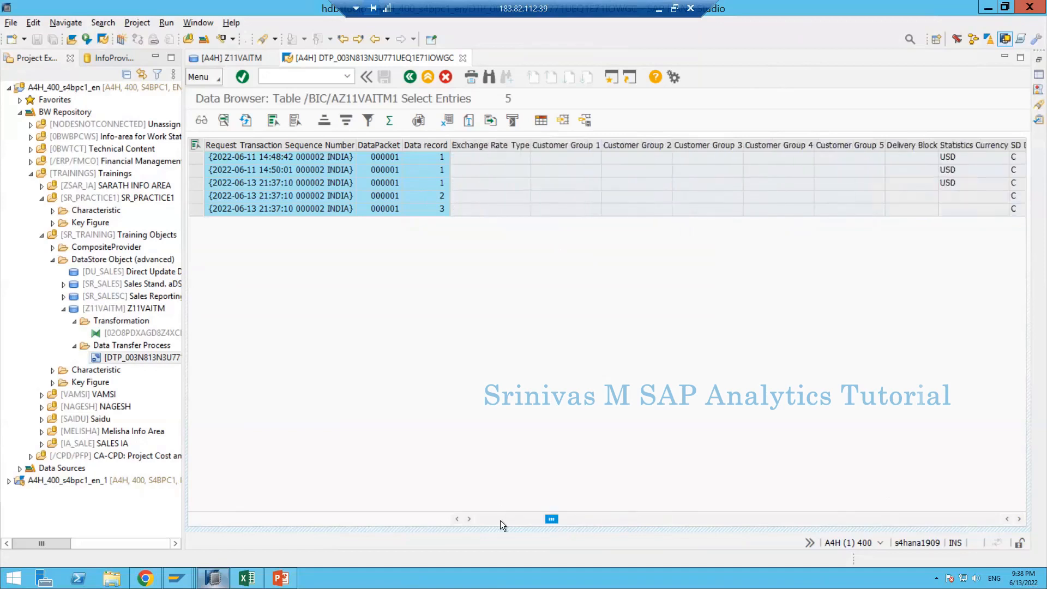
{"action": "left_click", "coordinate": [500, 520]}
{"action": "left_click", "coordinate": [494, 520]}
{"action": "left_click", "coordinate": [493, 520]}
{"action": "left_click", "coordinate": [481, 519]}
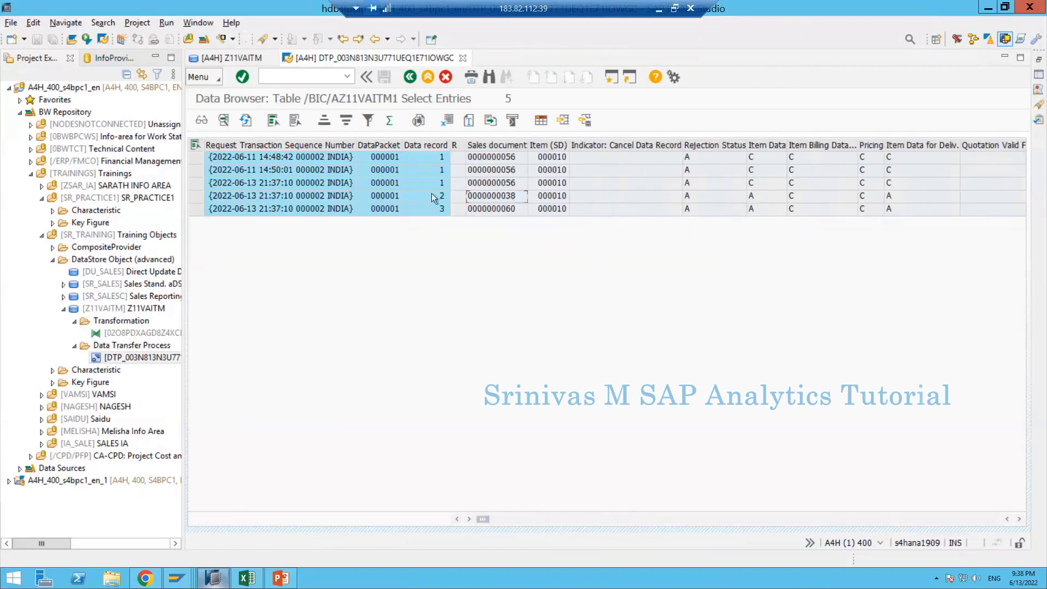
{"action": "left_click", "coordinate": [124, 356]}
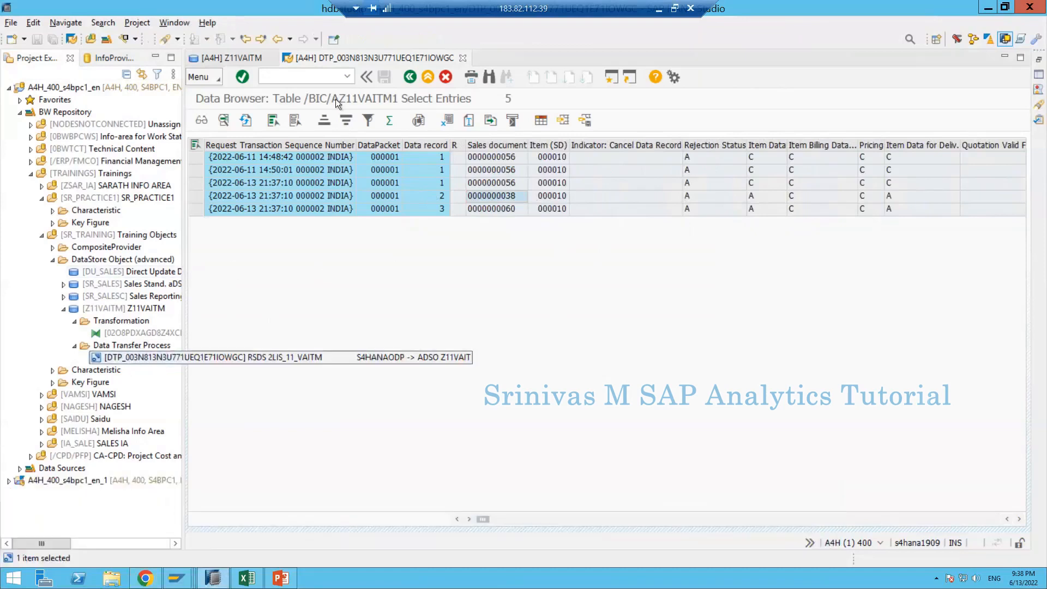
{"action": "double_click", "coordinate": [136, 354]}
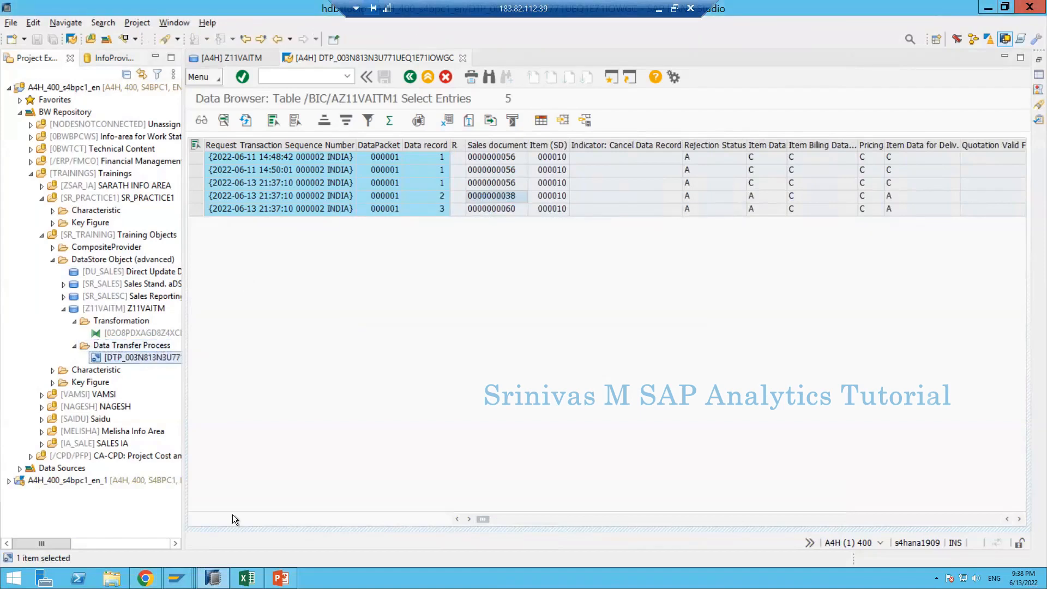
Switch to the SAP delta queue monitor, refresh the 2LIS_11_VAITM requests, and go back to the subscriptions
{"action": "mouse_move", "coordinate": [175, 578]}
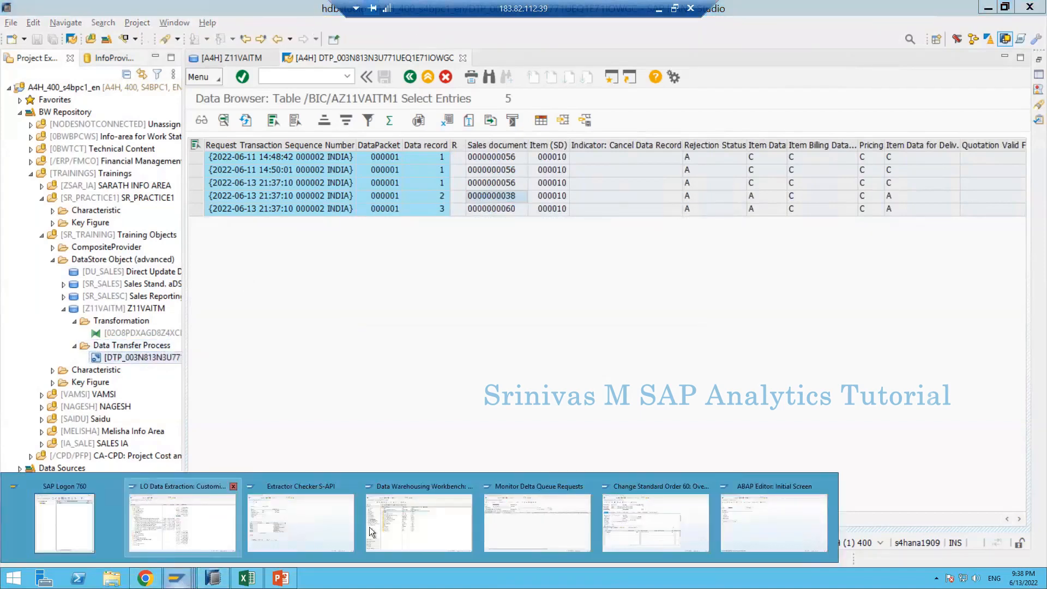
{"action": "left_click", "coordinate": [559, 527]}
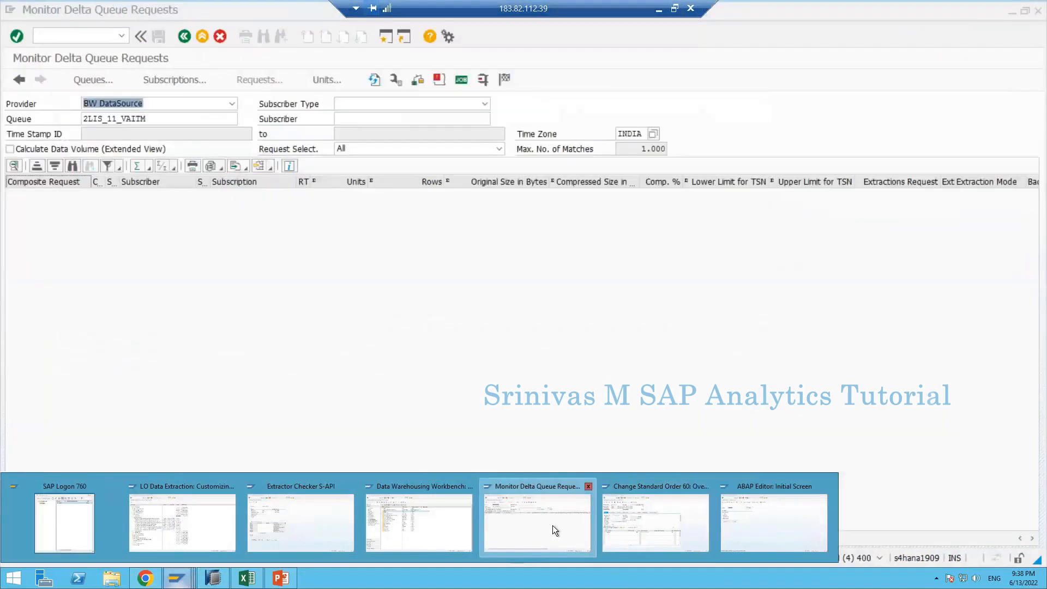
{"action": "left_click", "coordinate": [372, 80]}
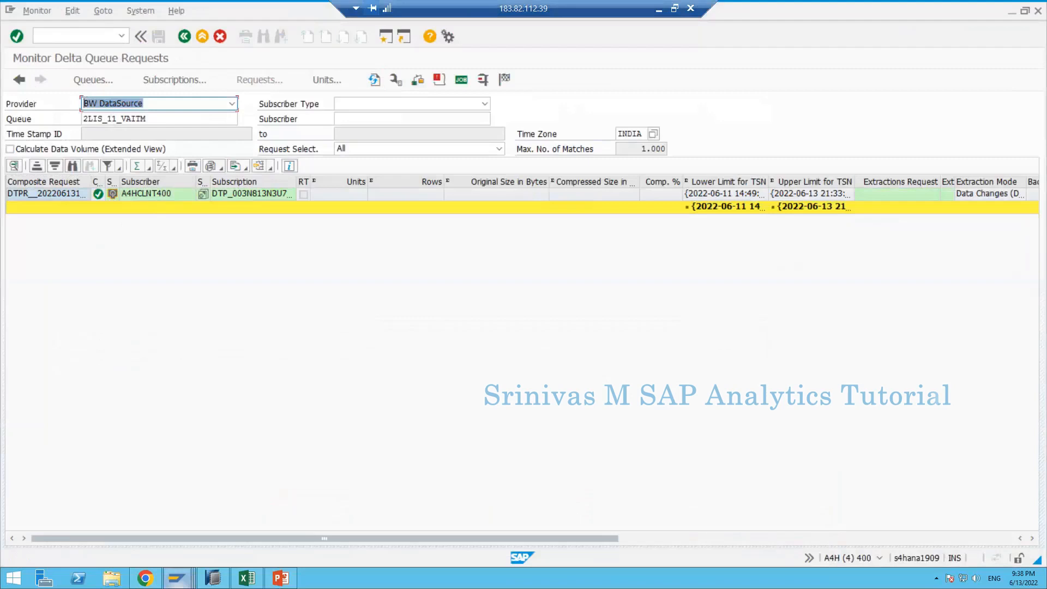
{"action": "left_click", "coordinate": [19, 80]}
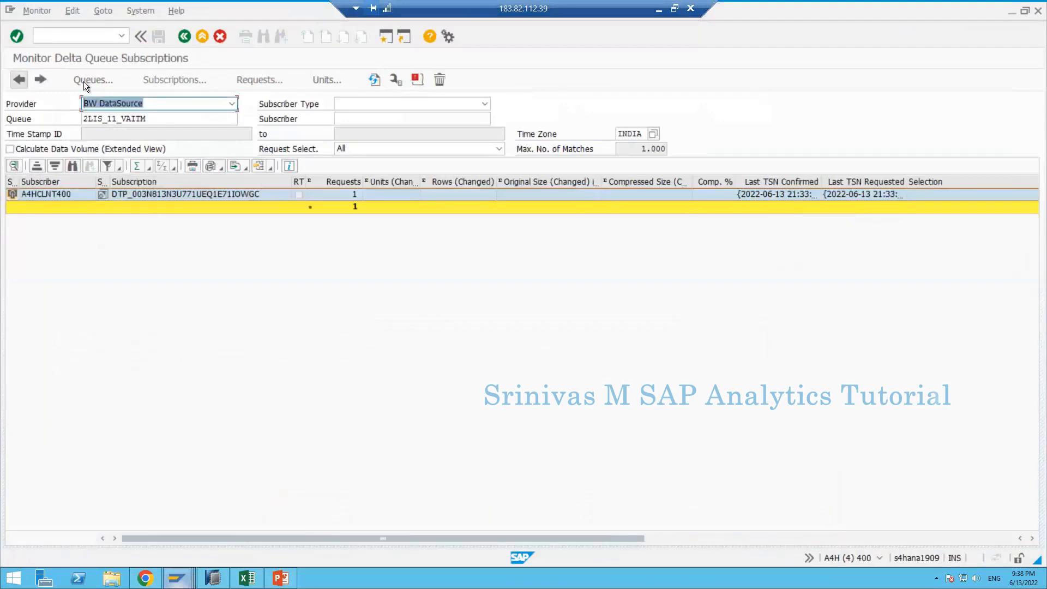
Restart transaction ODQMON and open the subscriptions of the Sales Document Item Data queue
{"action": "left_click", "coordinate": [90, 35]}
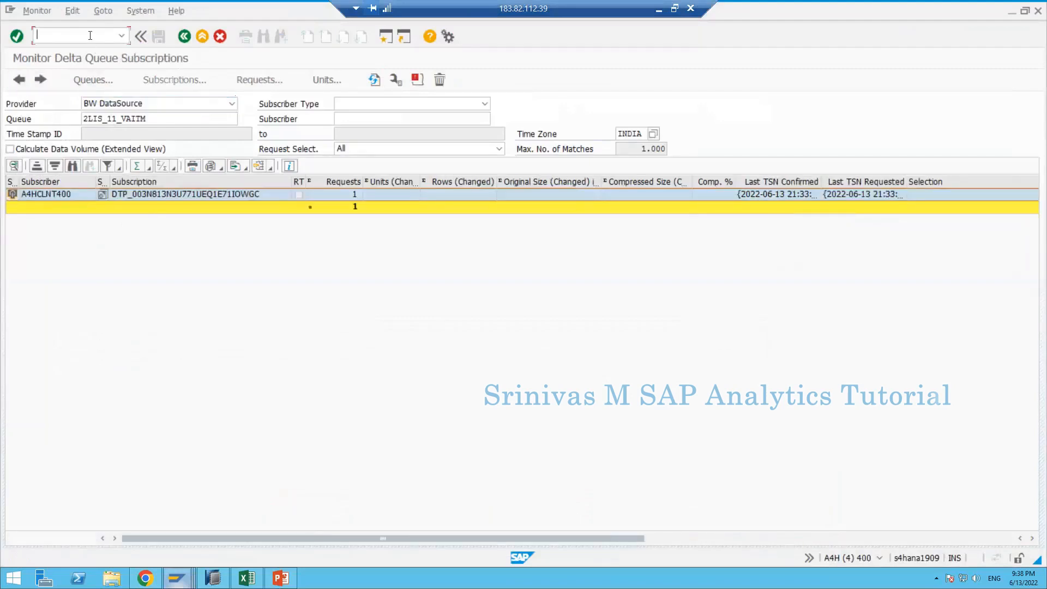
{"action": "type", "text": "/nodqmon"}
{"action": "key", "text": "Return"}
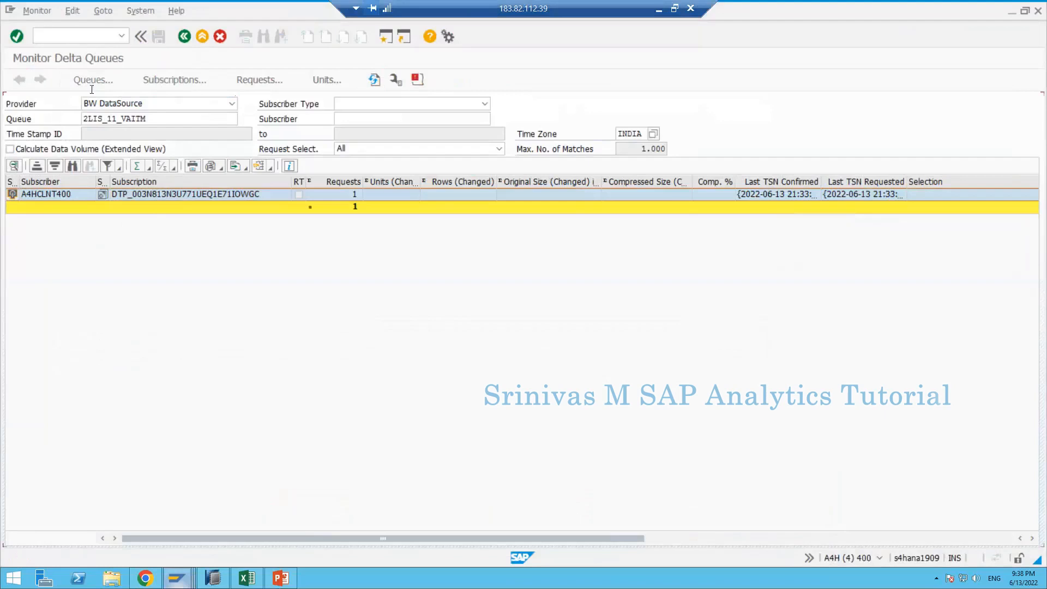
{"action": "double_click", "coordinate": [105, 182]}
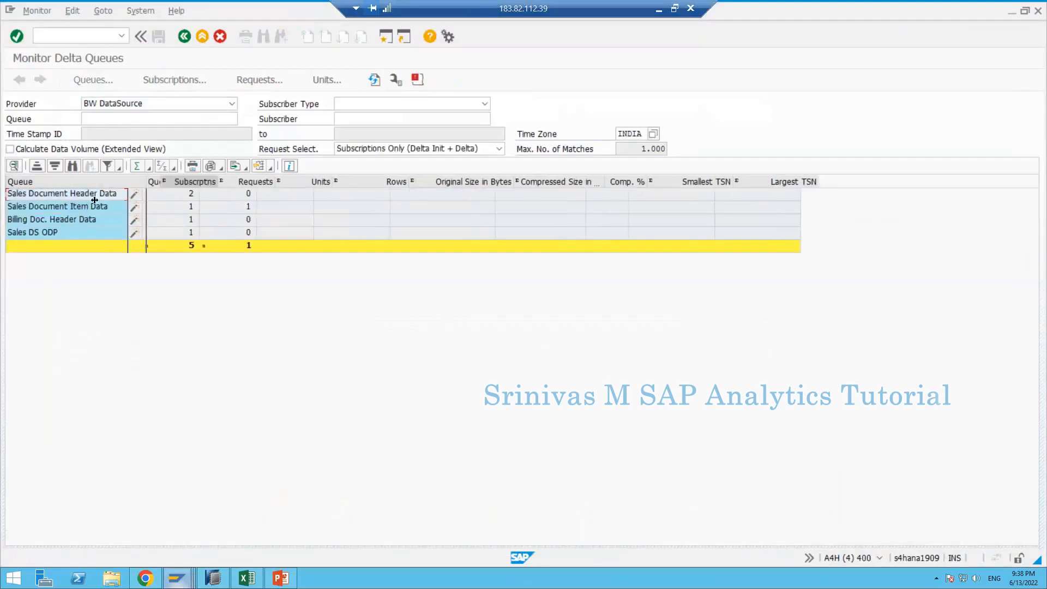
{"action": "left_click", "coordinate": [92, 207]}
{"action": "double_click", "coordinate": [91, 207]}
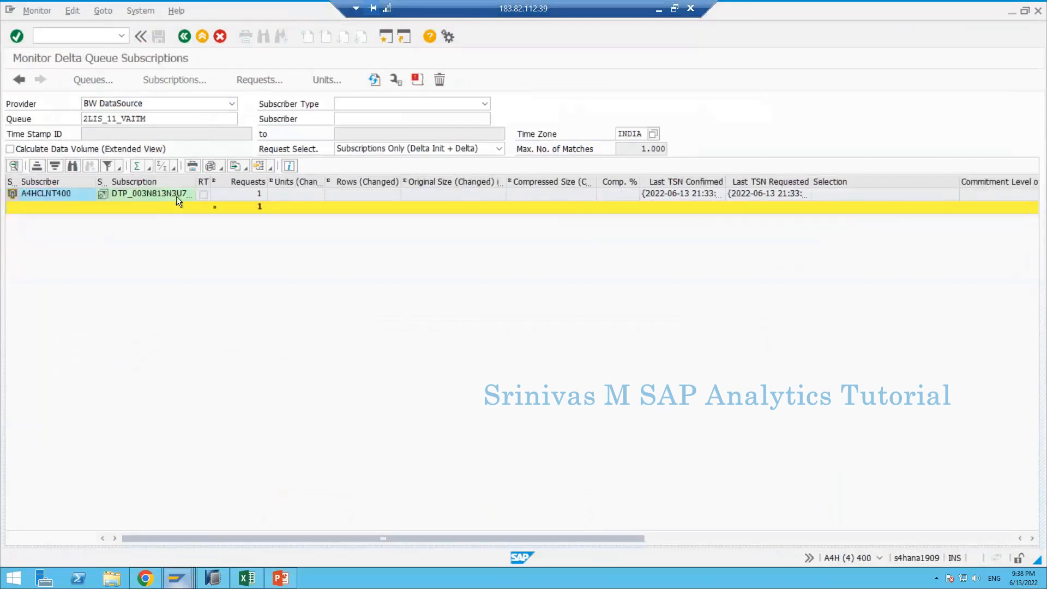
Open the requests of the DTP subscription for queue 2LIS_11_VAITM and widen the Subscription and Composite Request columns to show the full IDs
{"action": "left_click", "coordinate": [163, 193]}
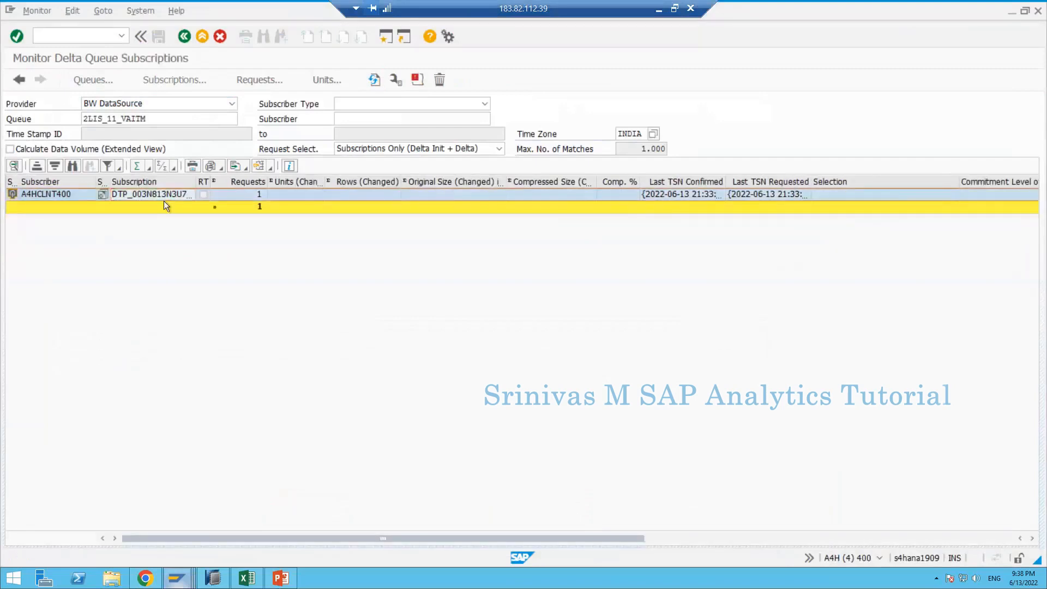
{"action": "double_click", "coordinate": [164, 195]}
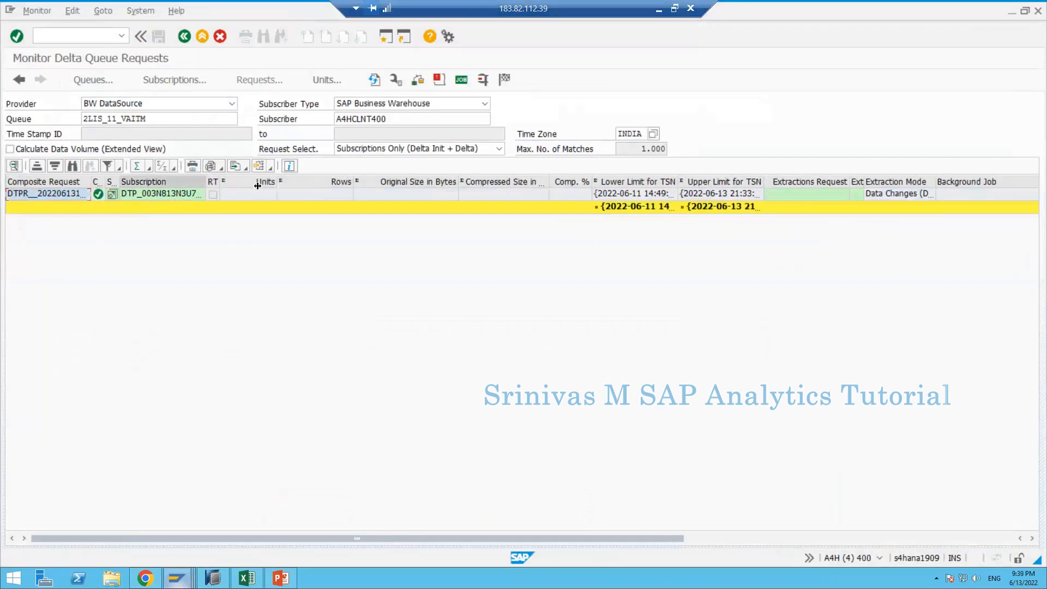
{"action": "left_click_drag", "start_coordinate": [204, 181], "coordinate": [284, 181]}
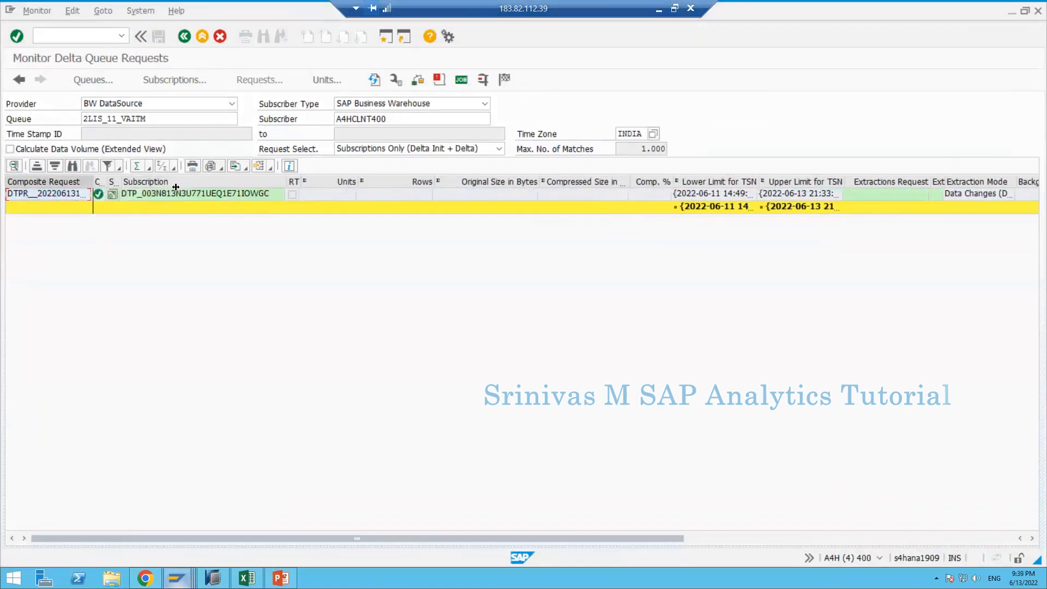
{"action": "left_click_drag", "start_coordinate": [93, 182], "coordinate": [175, 182]}
{"action": "left_click", "coordinate": [100, 195]}
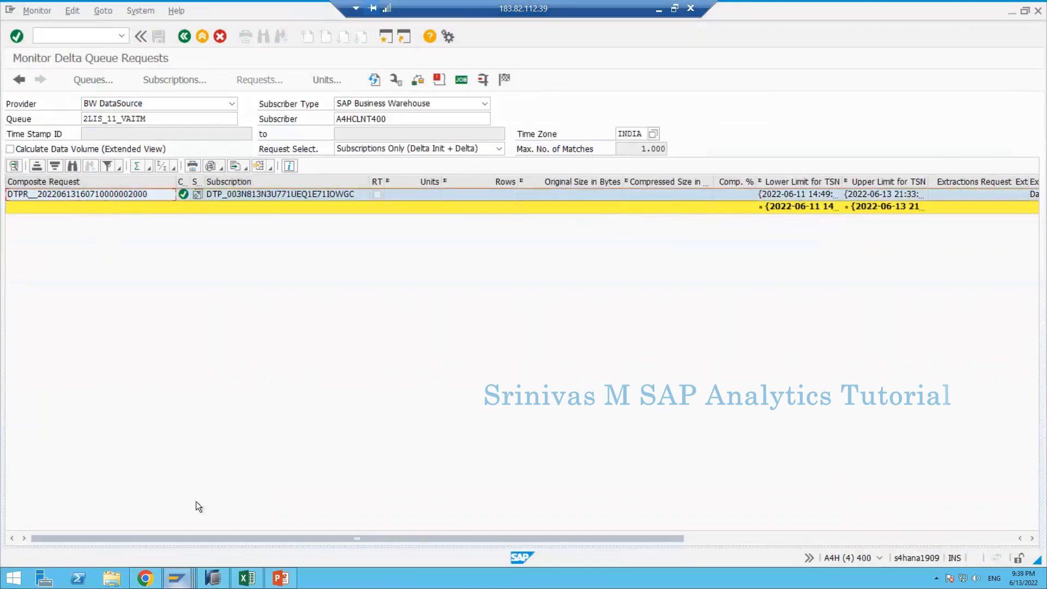
Switch to HANA Studio and go back from the inbound table entries to the request management of DataStore object Z11VAITM
{"action": "left_click", "coordinate": [213, 578]}
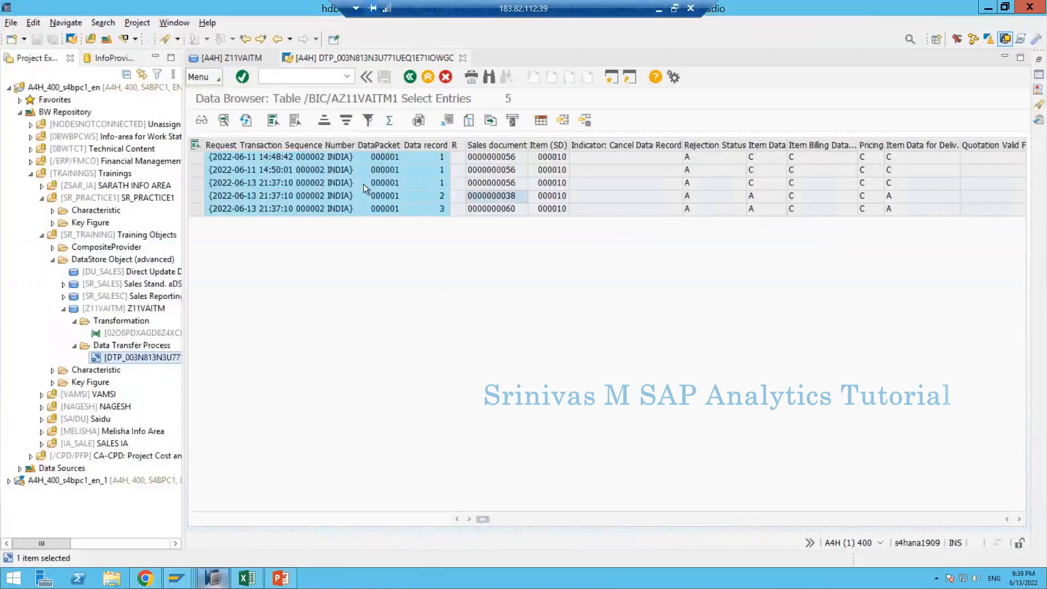
{"action": "left_click", "coordinate": [409, 77]}
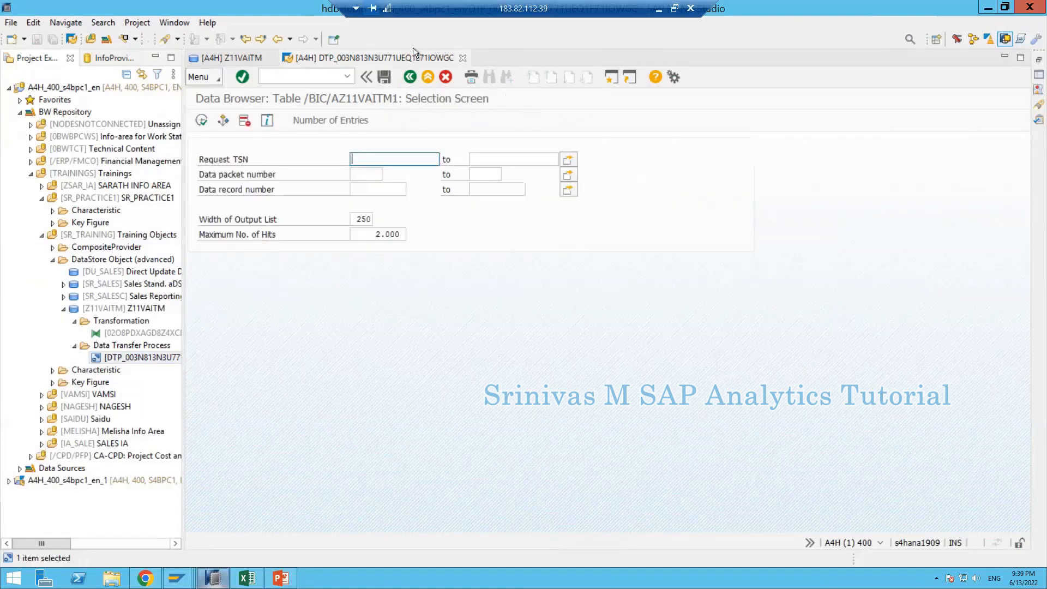
{"action": "key", "text": "F10"}
{"action": "left_click", "coordinate": [409, 90]}
{"action": "left_click", "coordinate": [409, 78]}
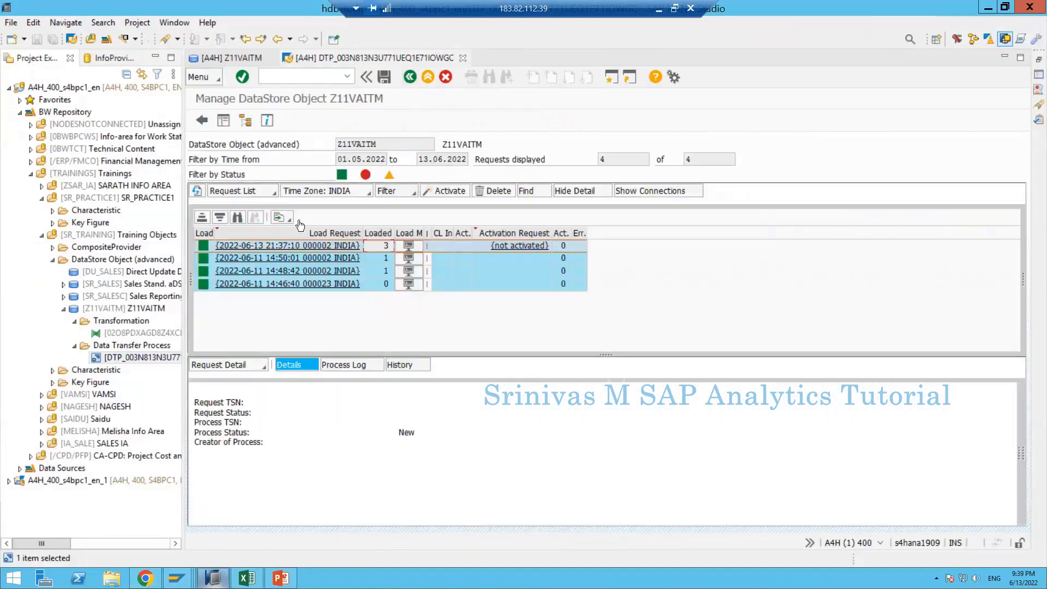
{"action": "left_click", "coordinate": [440, 245]}
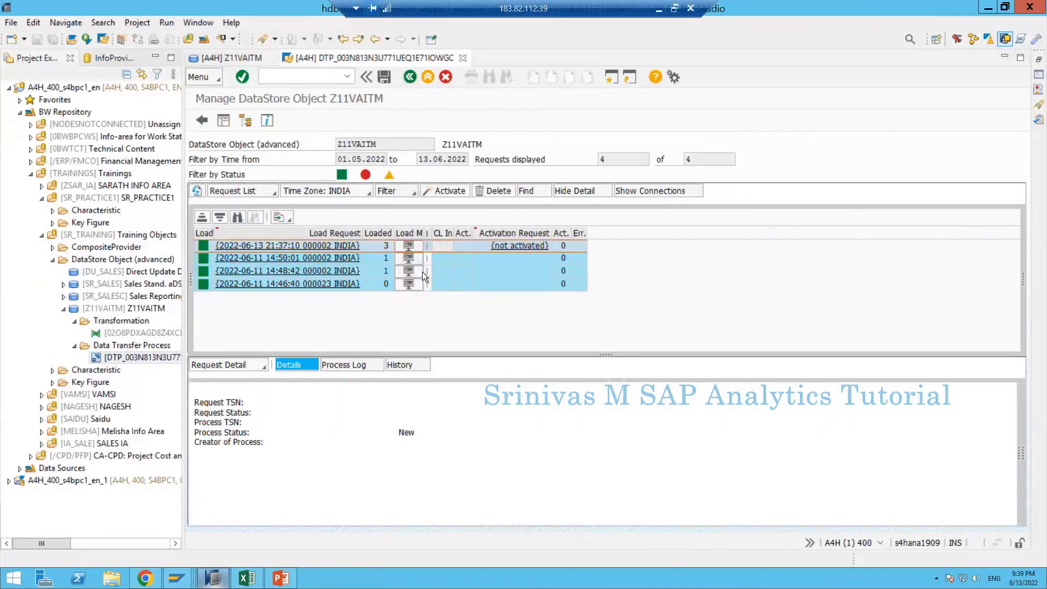
{"action": "left_click", "coordinate": [409, 245]}
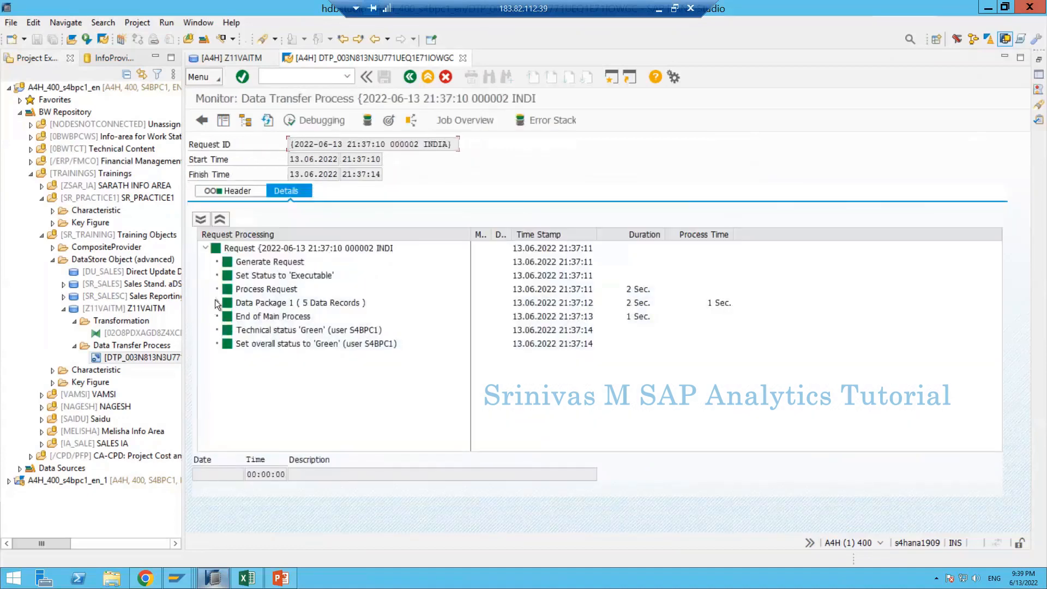
{"action": "left_click", "coordinate": [228, 191]}
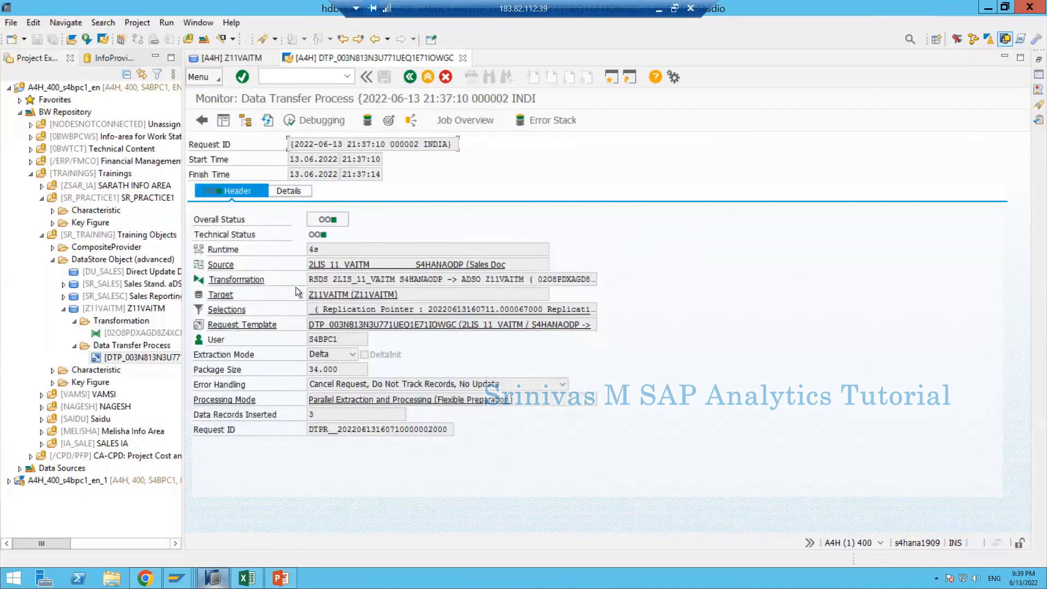
{"action": "left_click_drag", "start_coordinate": [347, 430], "coordinate": [395, 430]}
{"action": "double_click", "coordinate": [395, 430]}
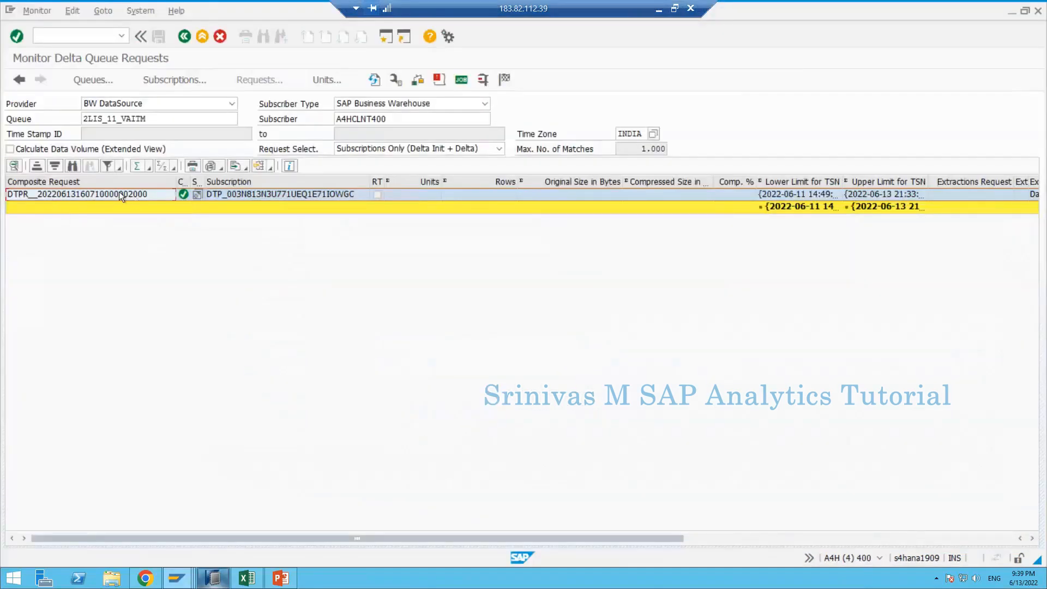
Switch to the SAP delta queue monitor, open the composite request's data units, and examine their row counts and transaction IDs
{"action": "double_click", "coordinate": [255, 197]}
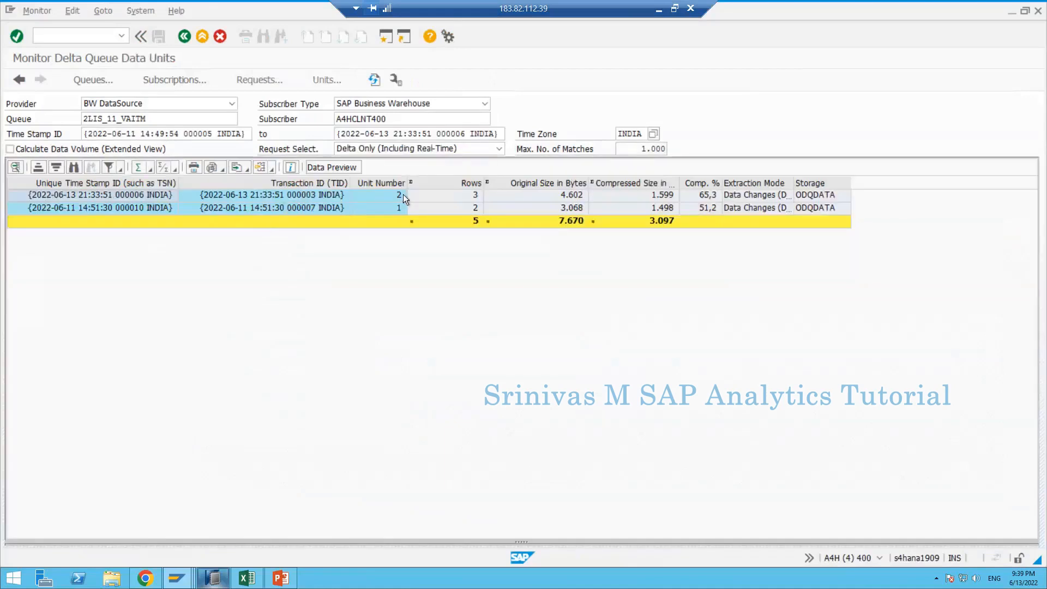
{"action": "left_click", "coordinate": [460, 208]}
{"action": "left_click", "coordinate": [453, 220]}
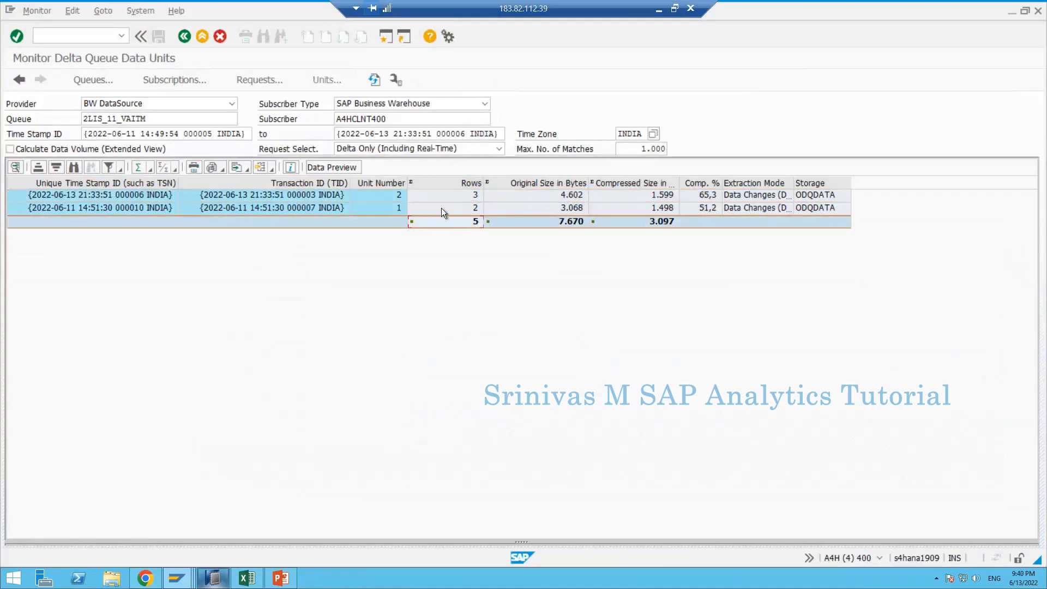
{"action": "left_click", "coordinate": [235, 196]}
{"action": "left_click", "coordinate": [250, 207]}
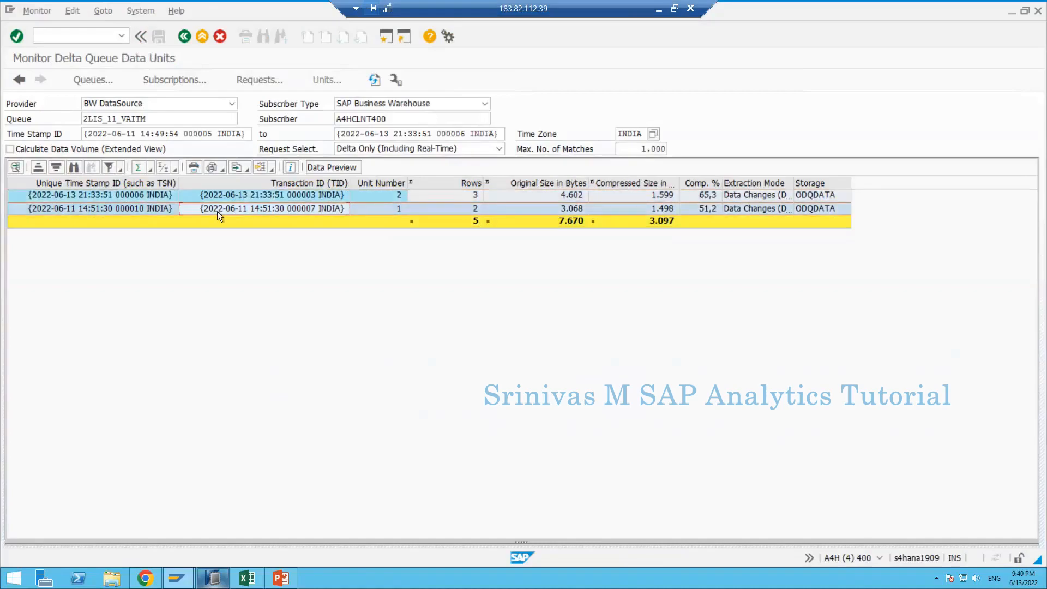